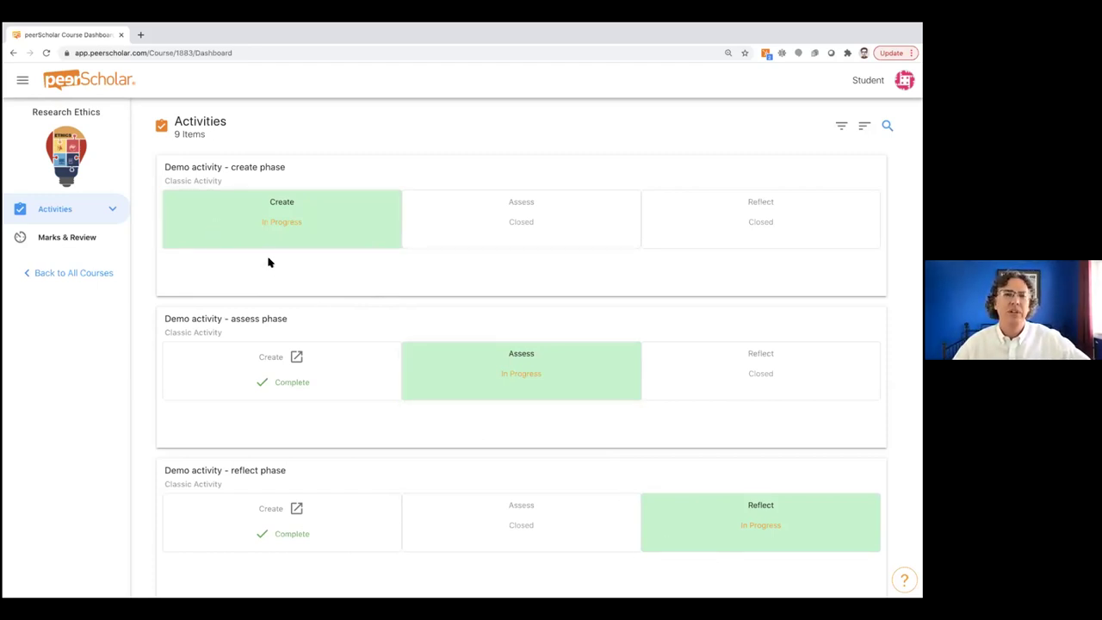
- Open the Create phase of "Demo activity - create phase" and read through its written instructions
scroll(273, 270, down, 1)
click(239, 174)
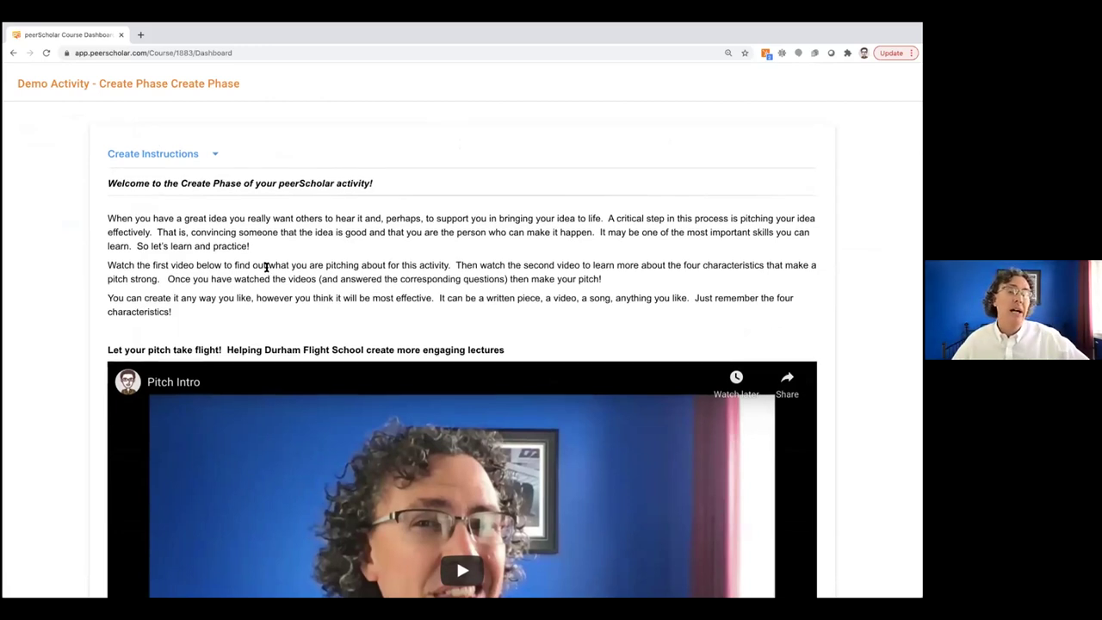
scroll(268, 267, down, 2)
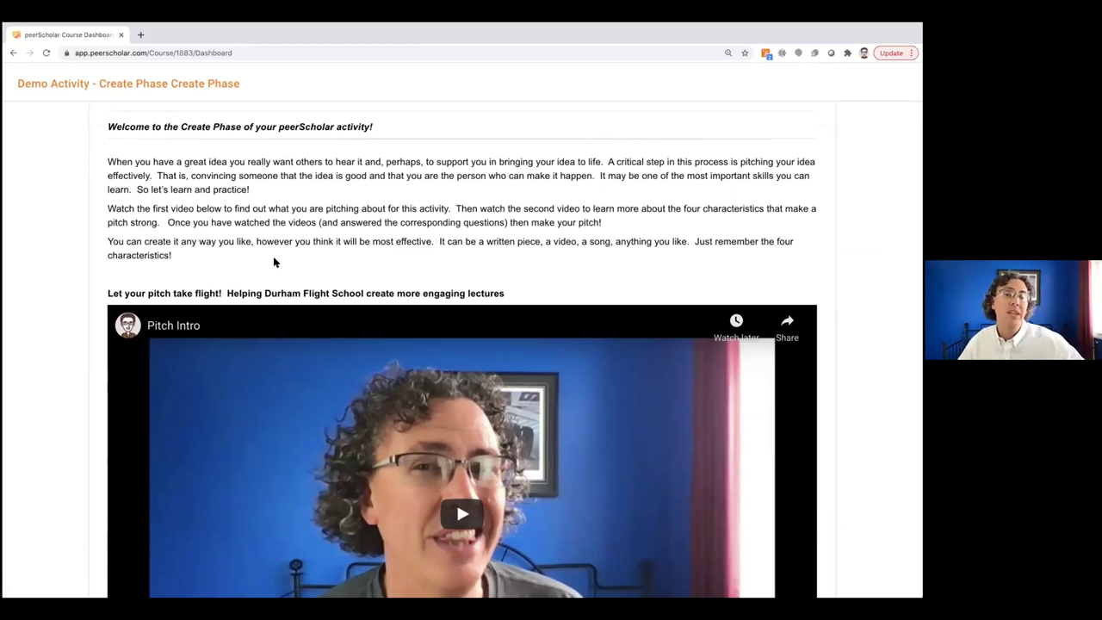
scroll(279, 258, up, 2)
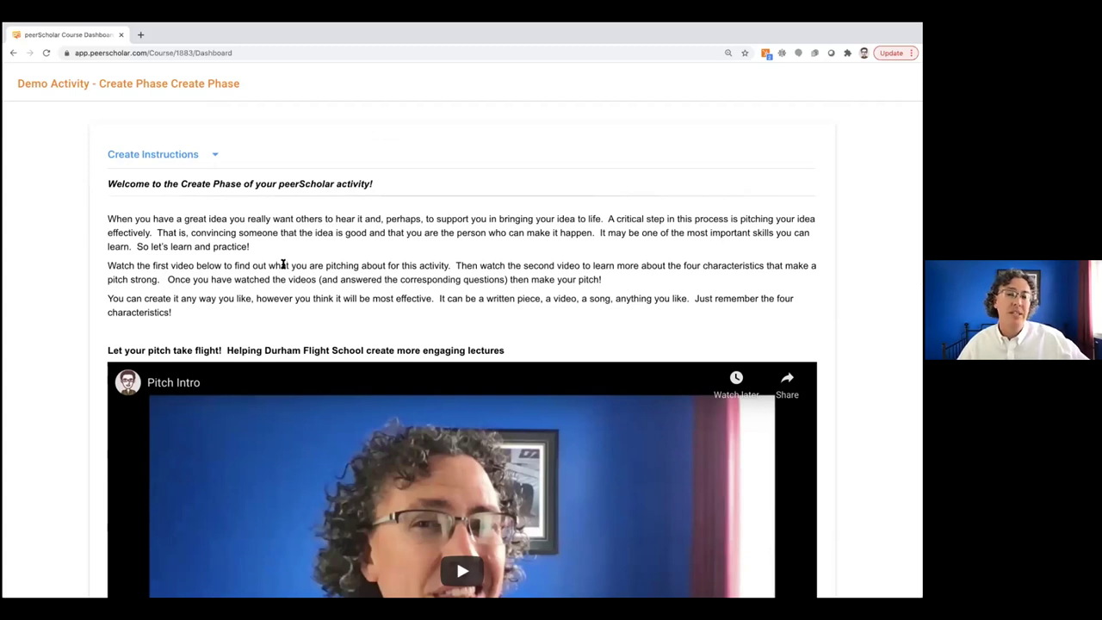
scroll(283, 265, down, 5)
scroll(281, 272, down, 2)
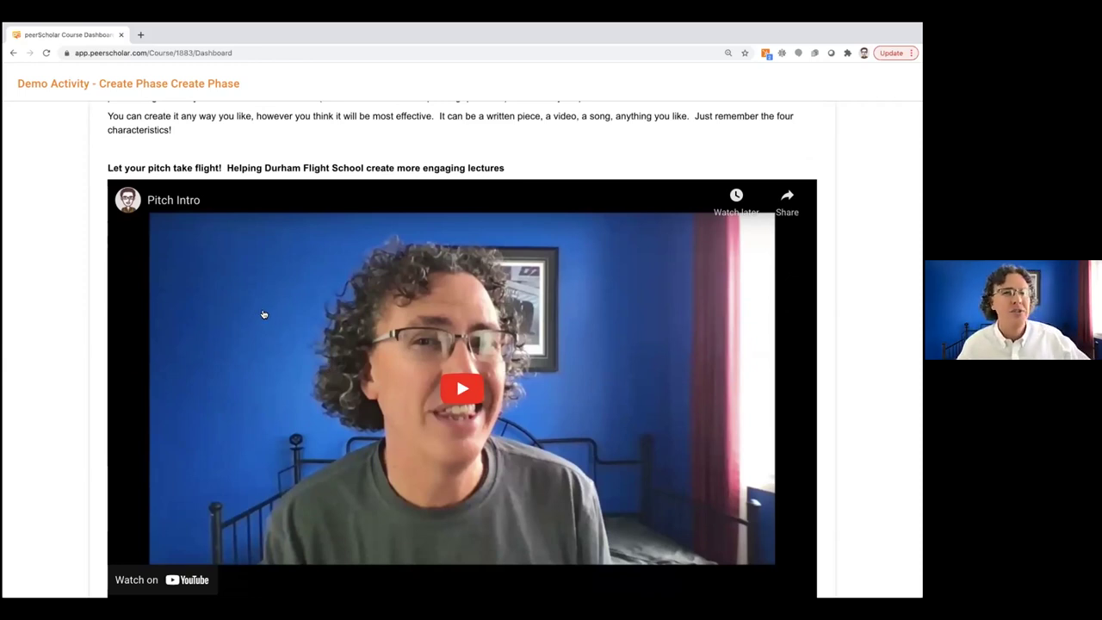
scroll(264, 317, up, 3)
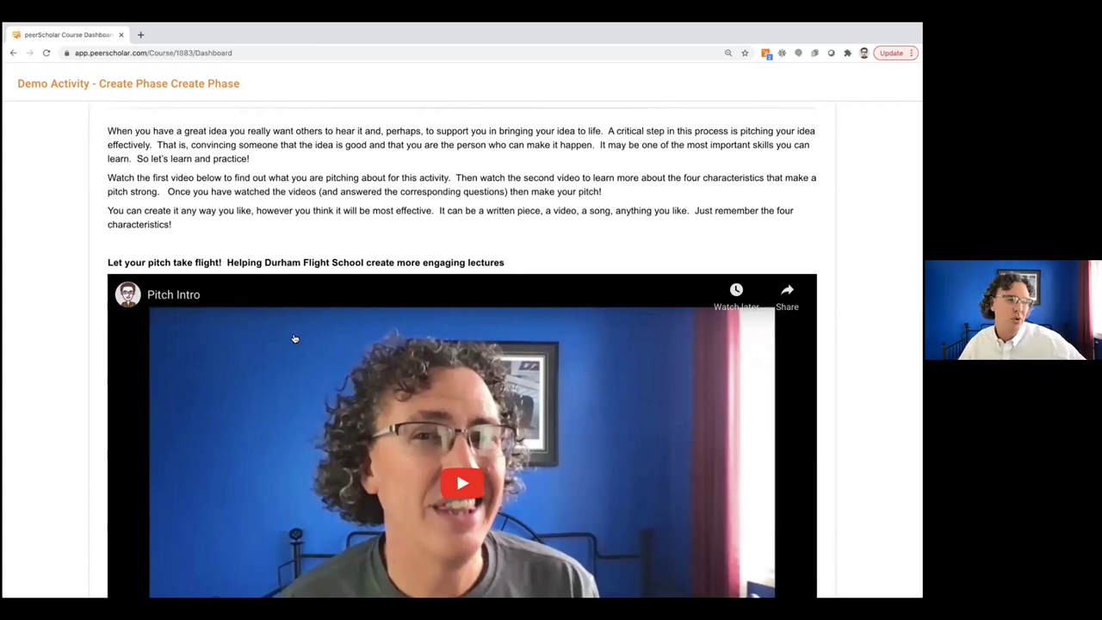
- Play the beginning of the Pitch Intro video in the Create instructions and pause it
scroll(295, 333, down, 1)
scroll(295, 333, down, 1)
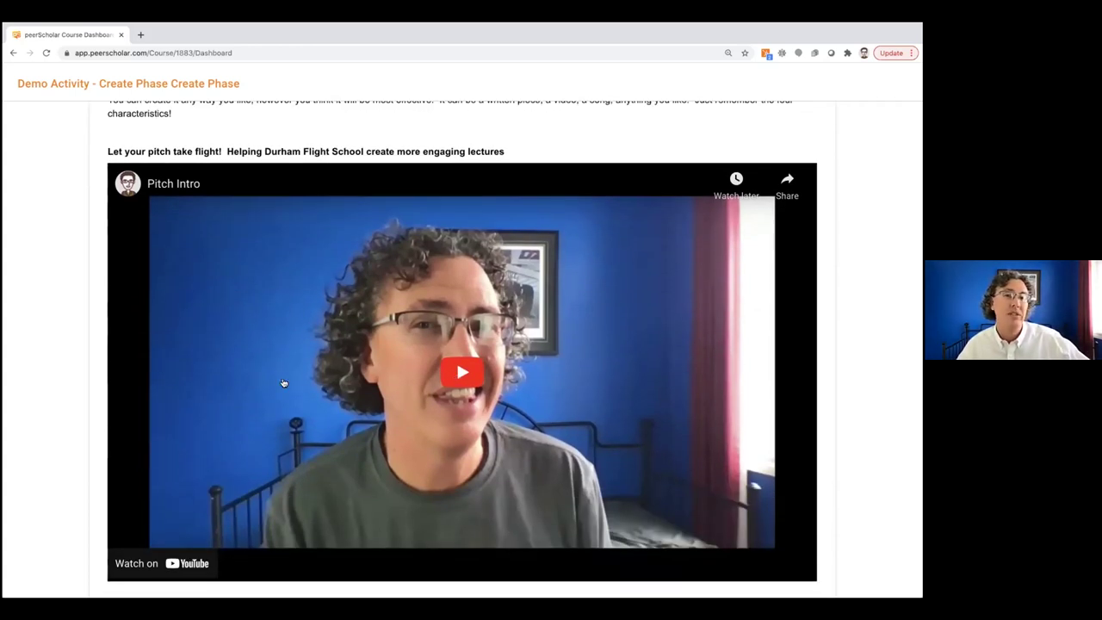
click(459, 372)
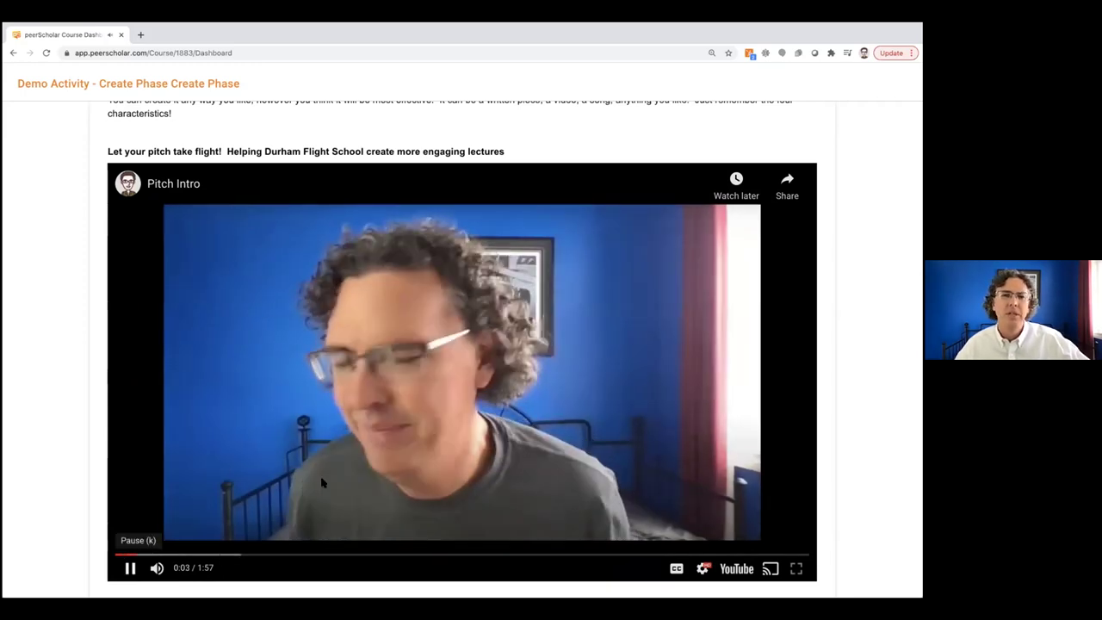
click(129, 569)
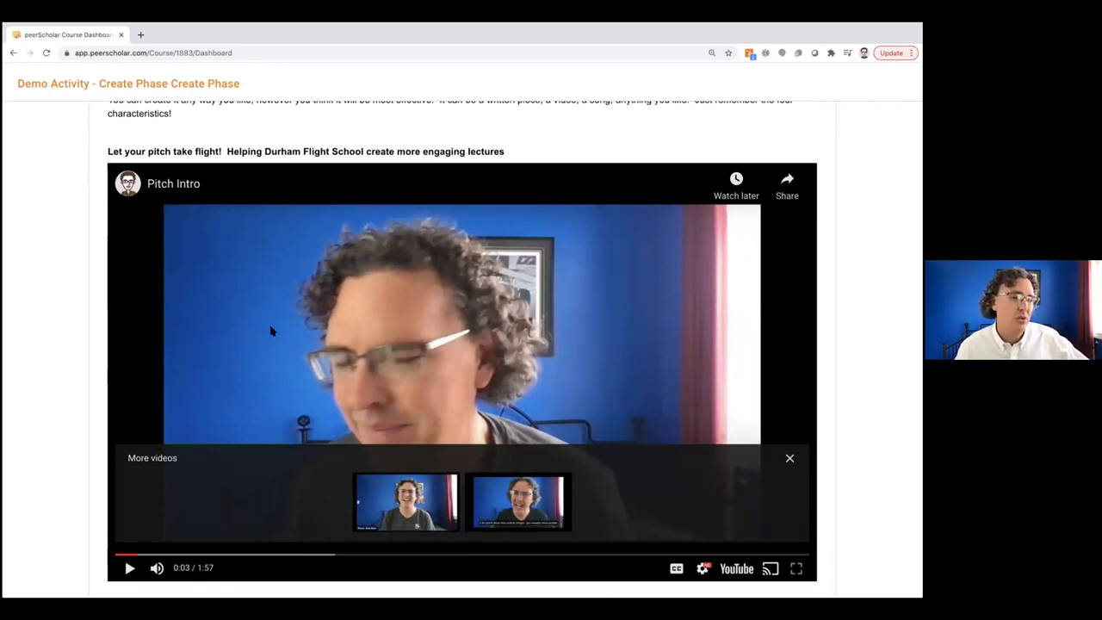
- Look past the Pitch Characteristics video and open the attached Pitch Rubric.png directly in its own browser tab
scroll(271, 329, down, 2)
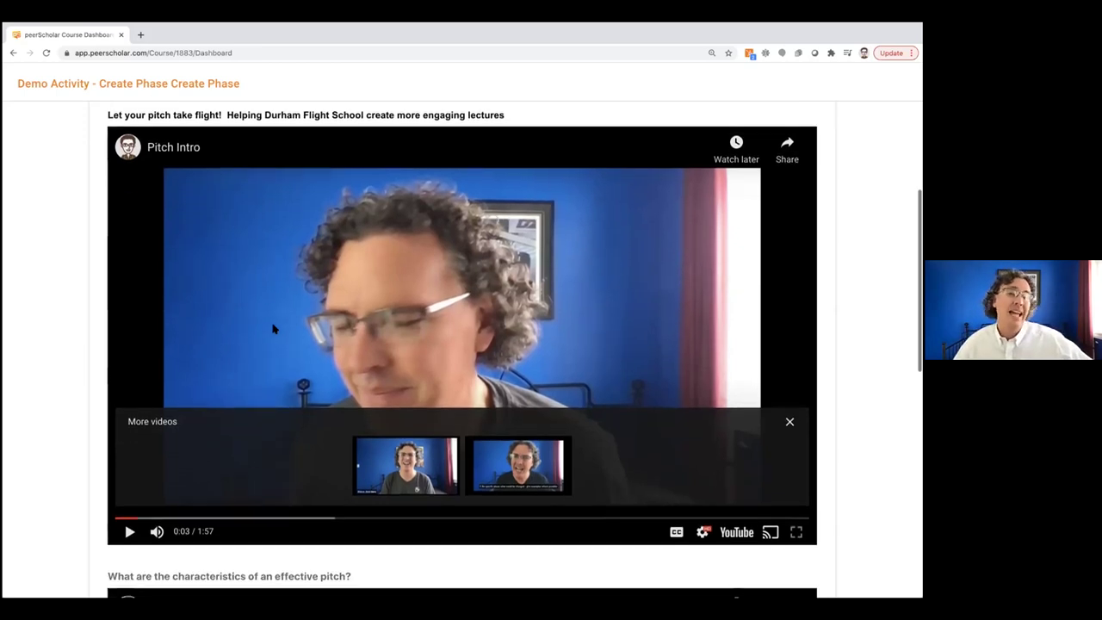
scroll(272, 328, up, 2)
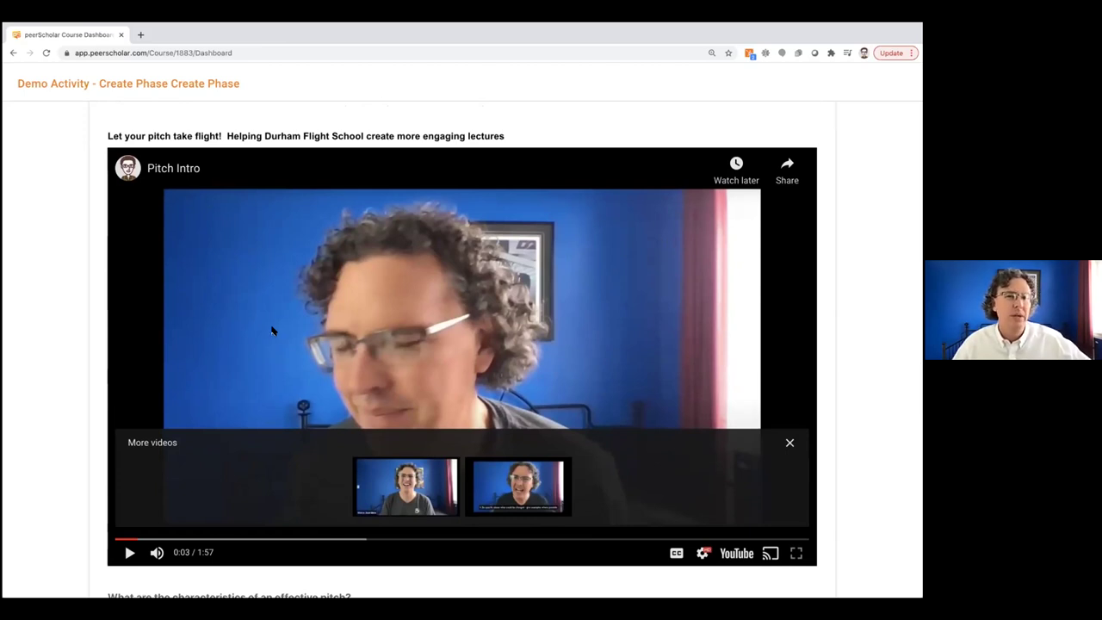
scroll(272, 330, down, 2)
scroll(273, 328, down, 2)
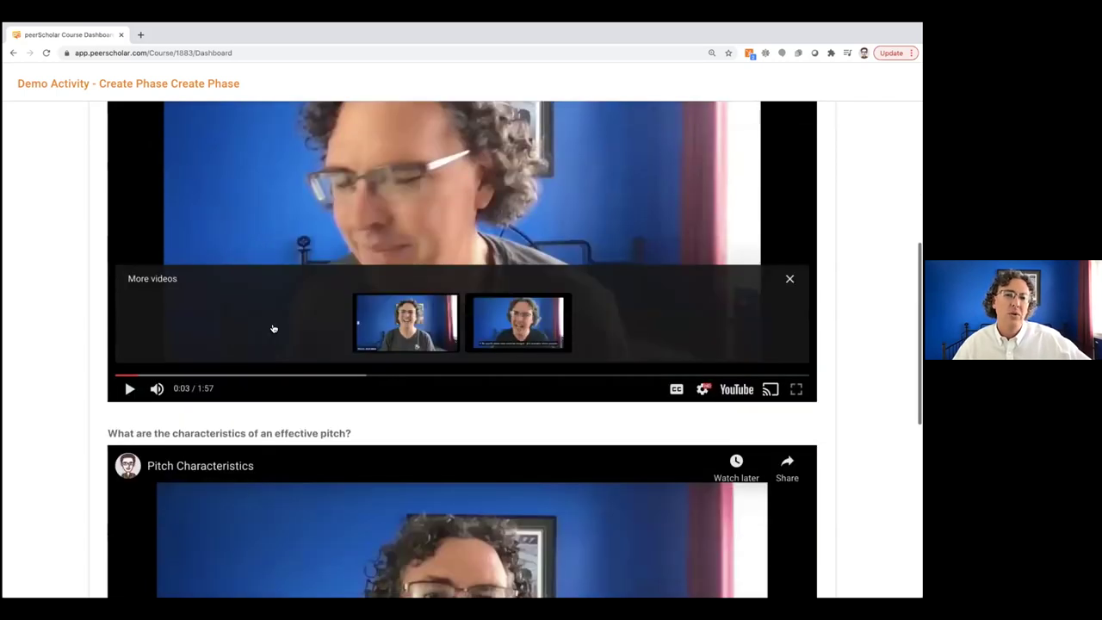
scroll(273, 328, down, 4)
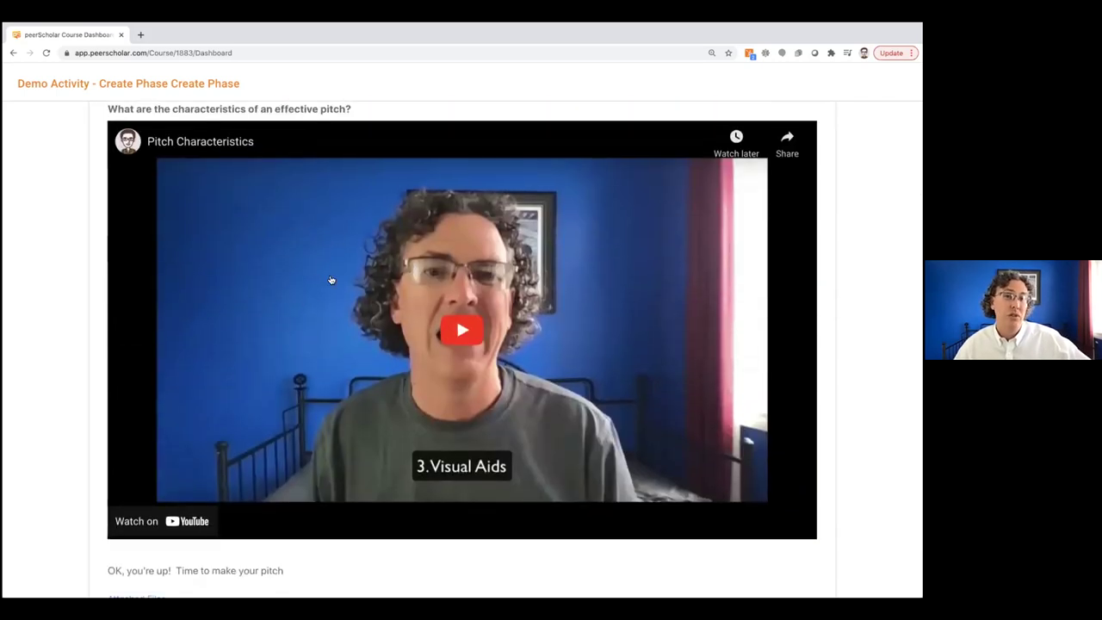
scroll(335, 290, down, 2)
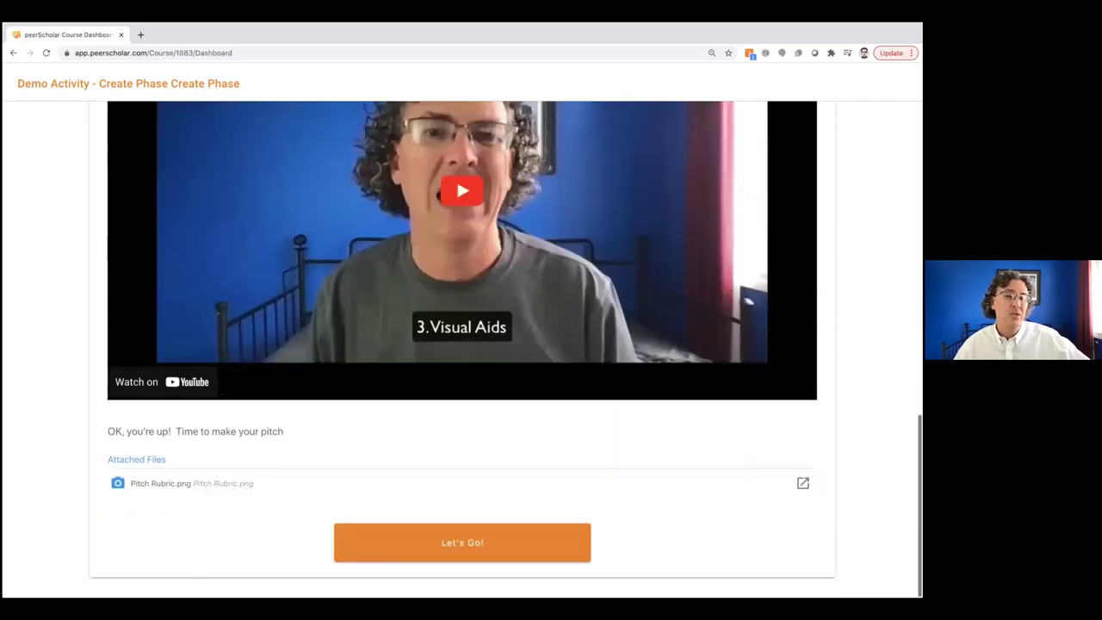
click(803, 485)
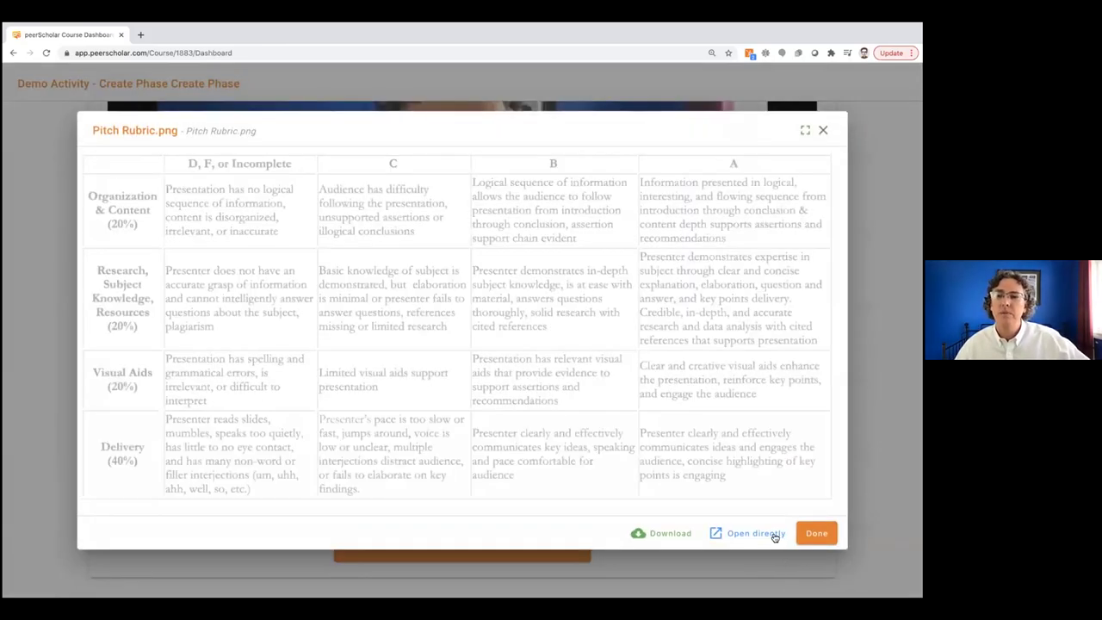
click(756, 533)
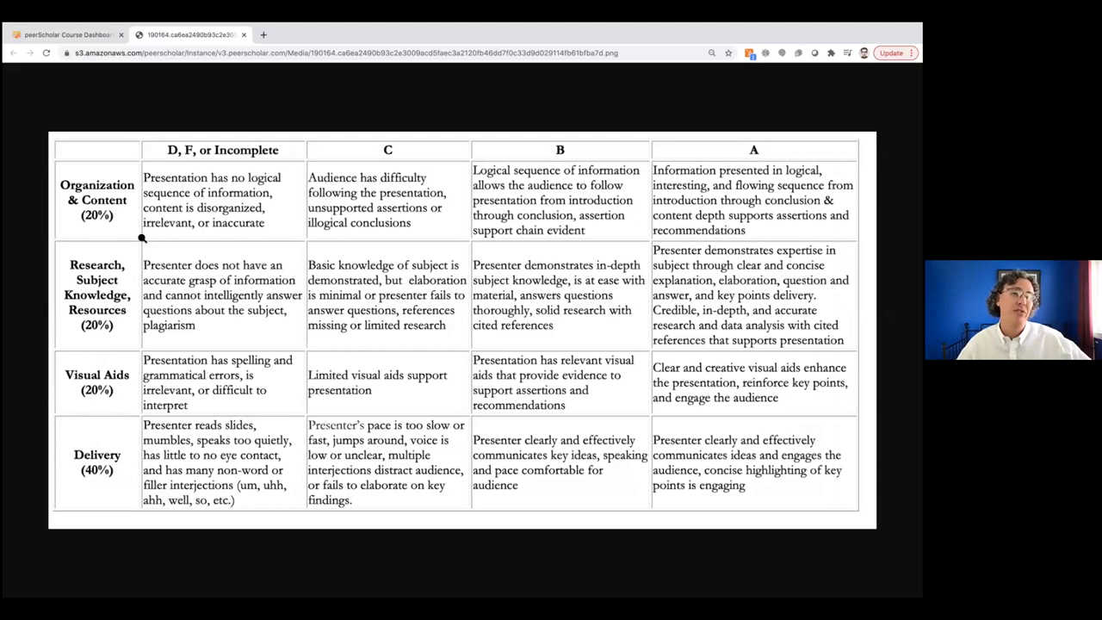
- Go back to the activity instructions, check the pitch rubric once more, and return to the instructions
click(90, 39)
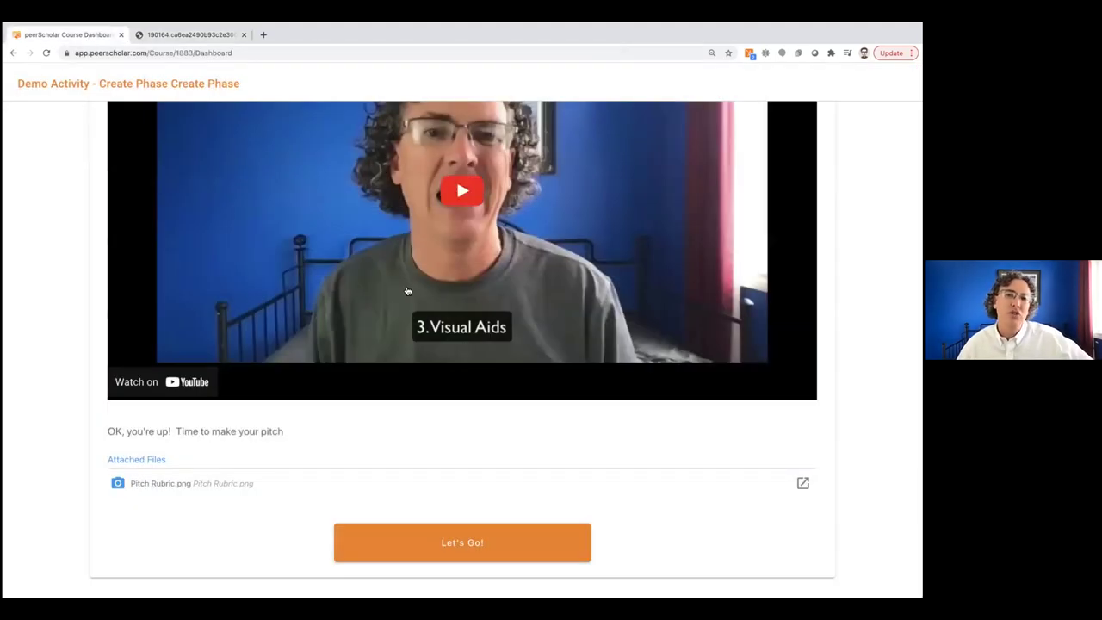
scroll(480, 355, up, 1)
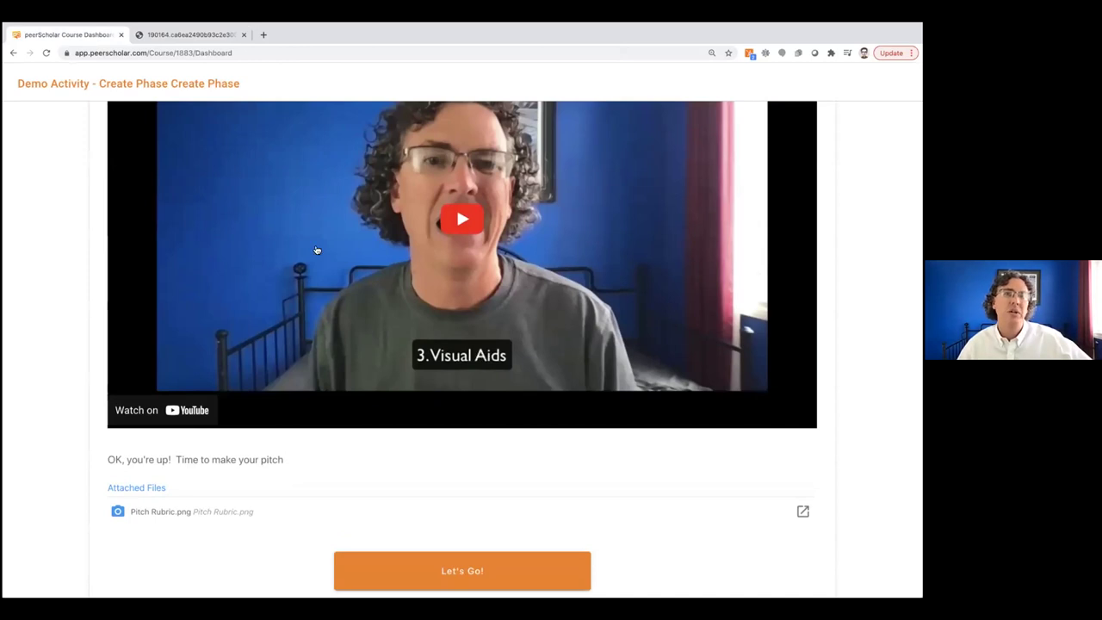
click(211, 34)
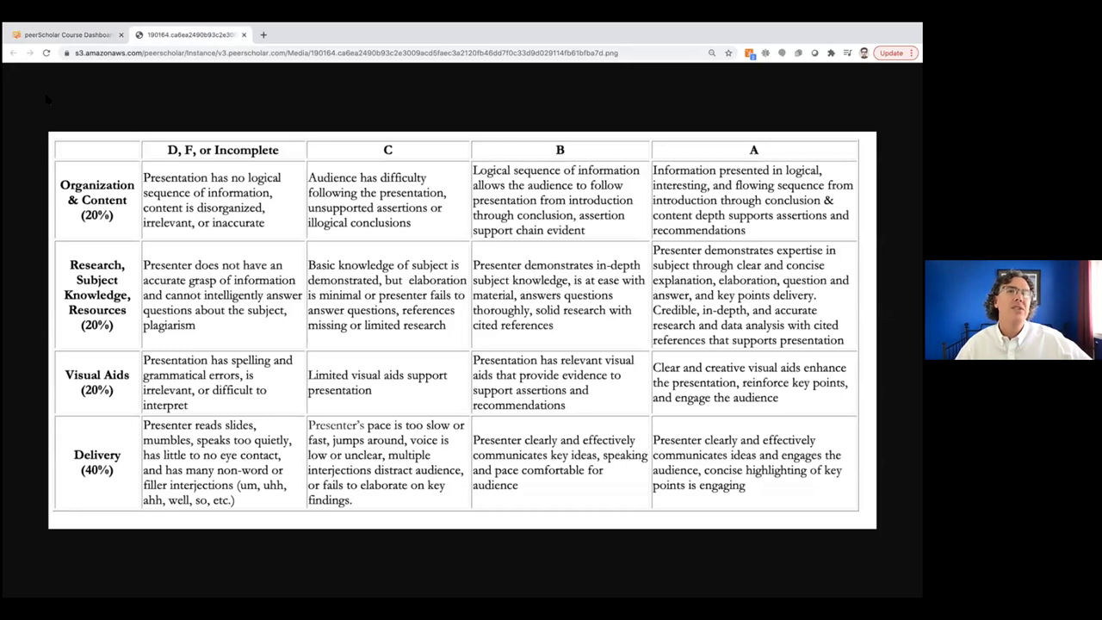
click(86, 36)
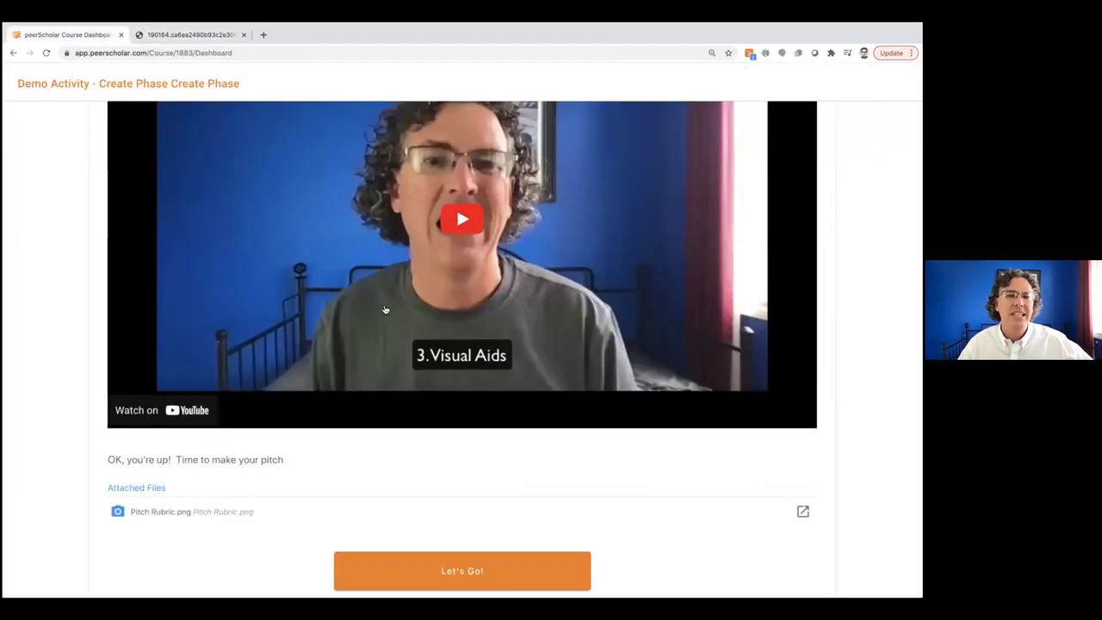
- Start the Create phase work and paste the copied Word document into the editor, keeping its format
scroll(384, 311, up, 3)
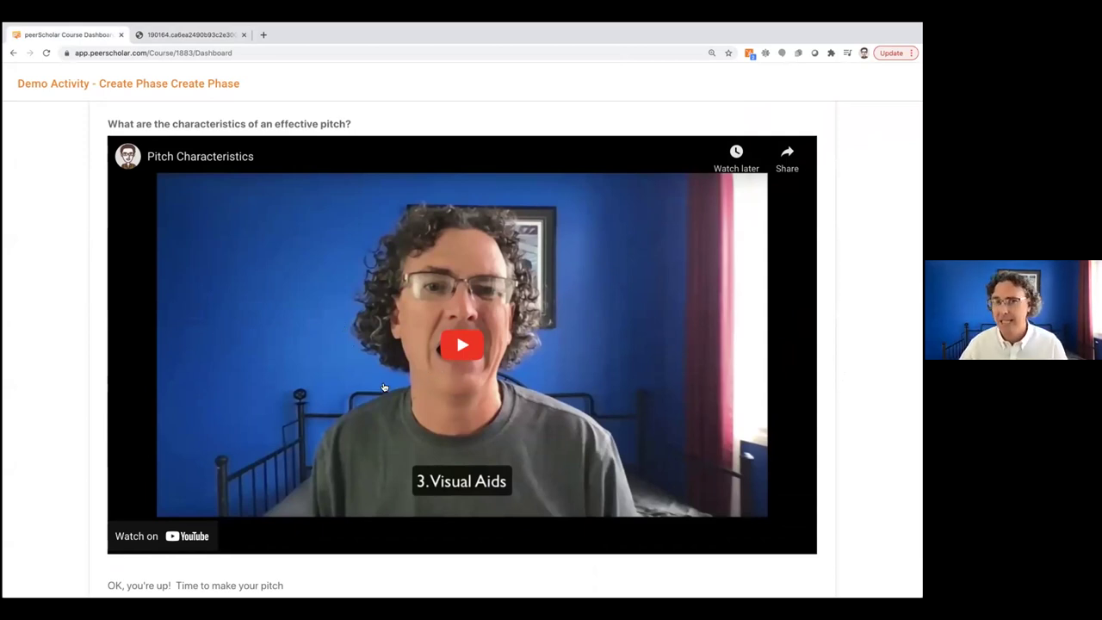
scroll(331, 354, up, 2)
scroll(331, 355, up, 3)
scroll(333, 357, down, 6)
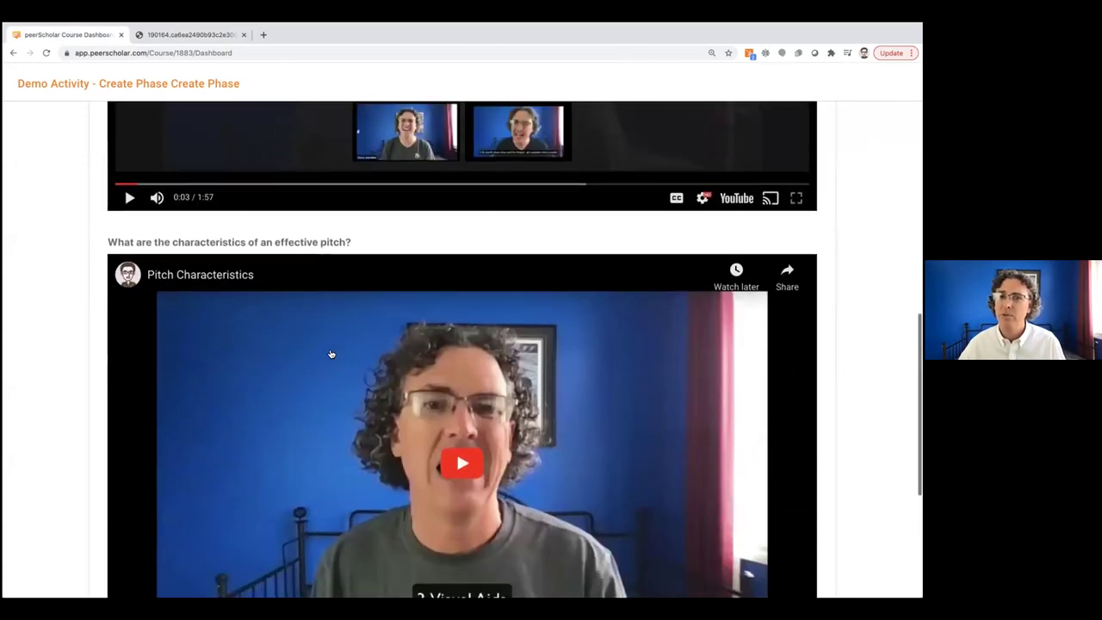
click(488, 542)
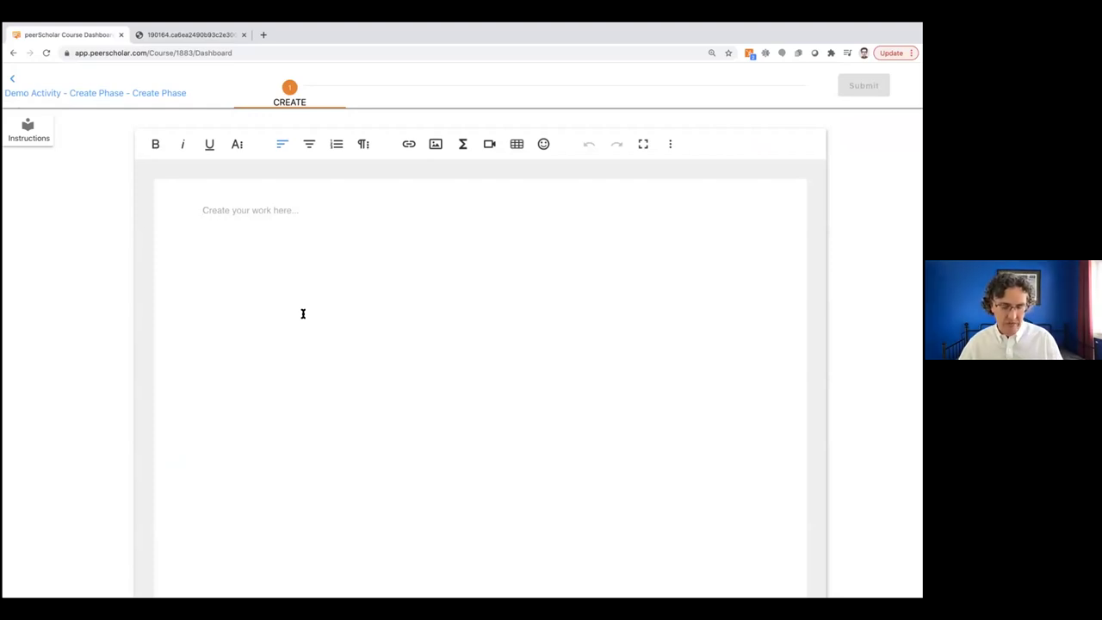
key(ctrl+v)
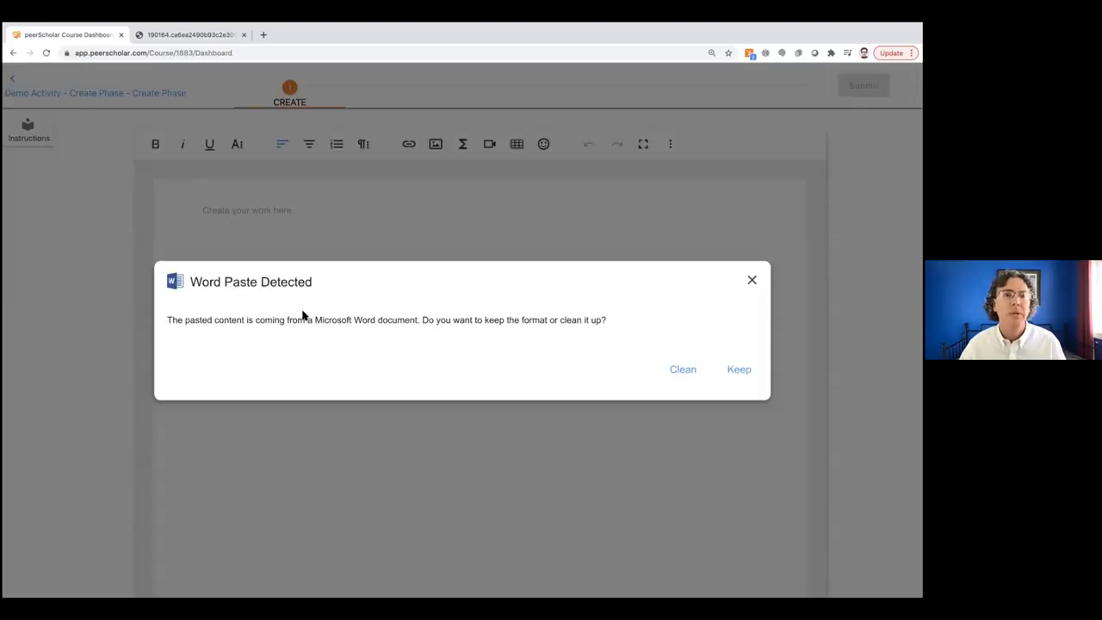
click(739, 369)
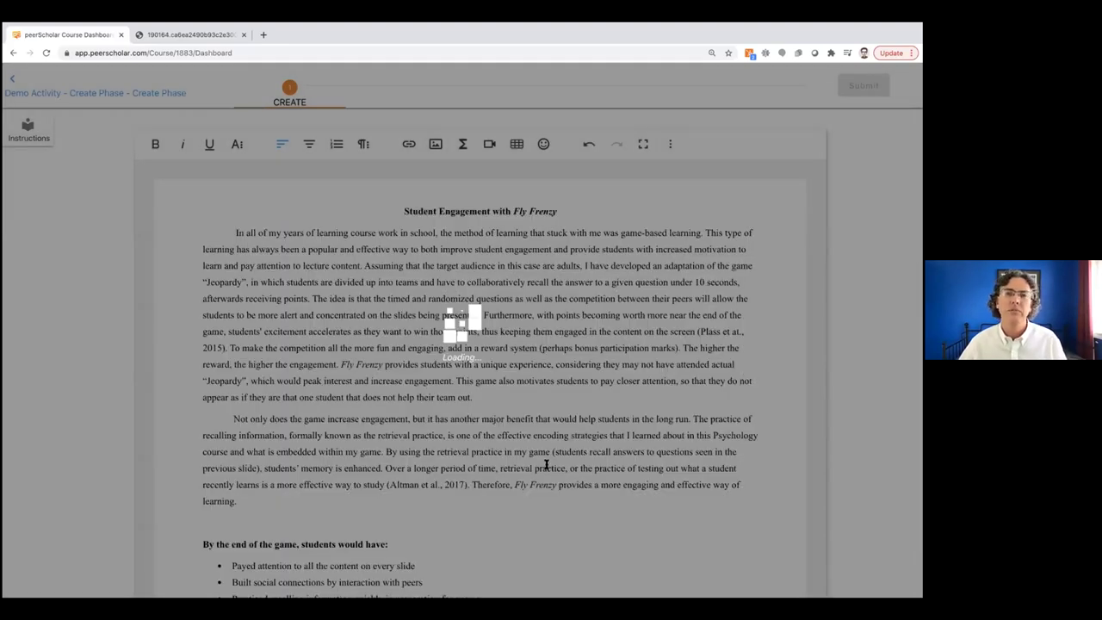
- Review the pasted pitch from its title to the references, including the file attachment and submission options
scroll(499, 413, down, 6)
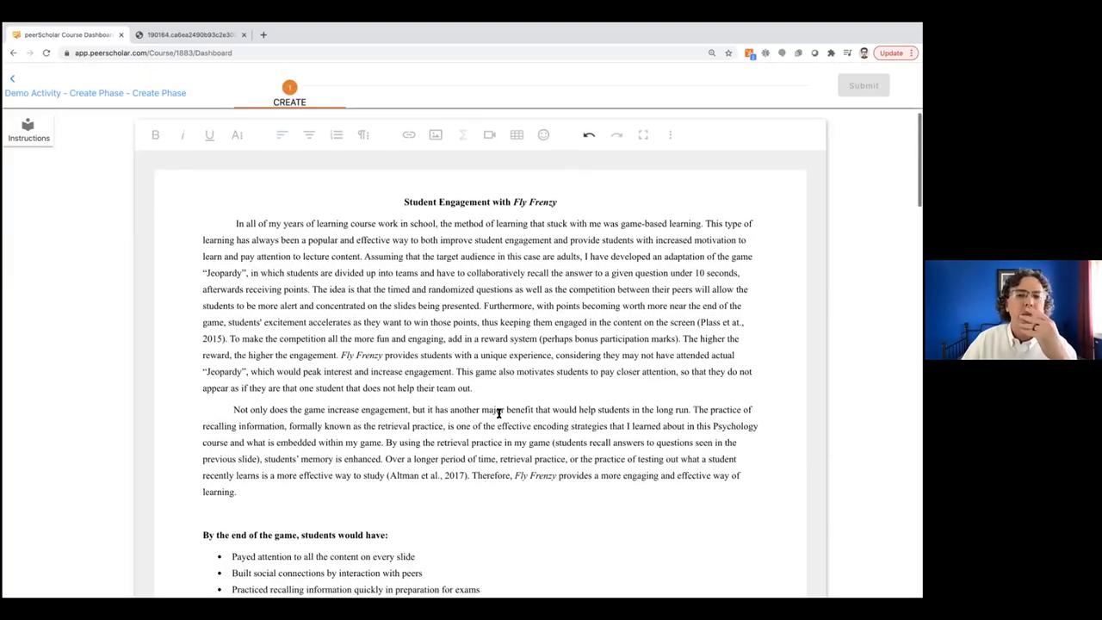
scroll(497, 413, down, 8)
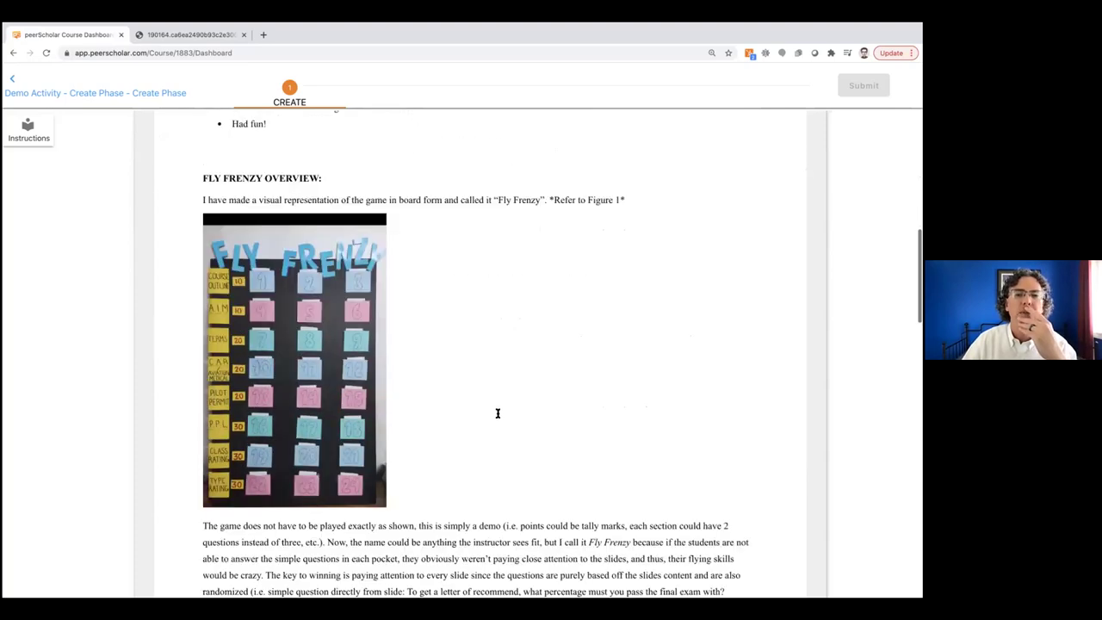
scroll(496, 415, down, 6)
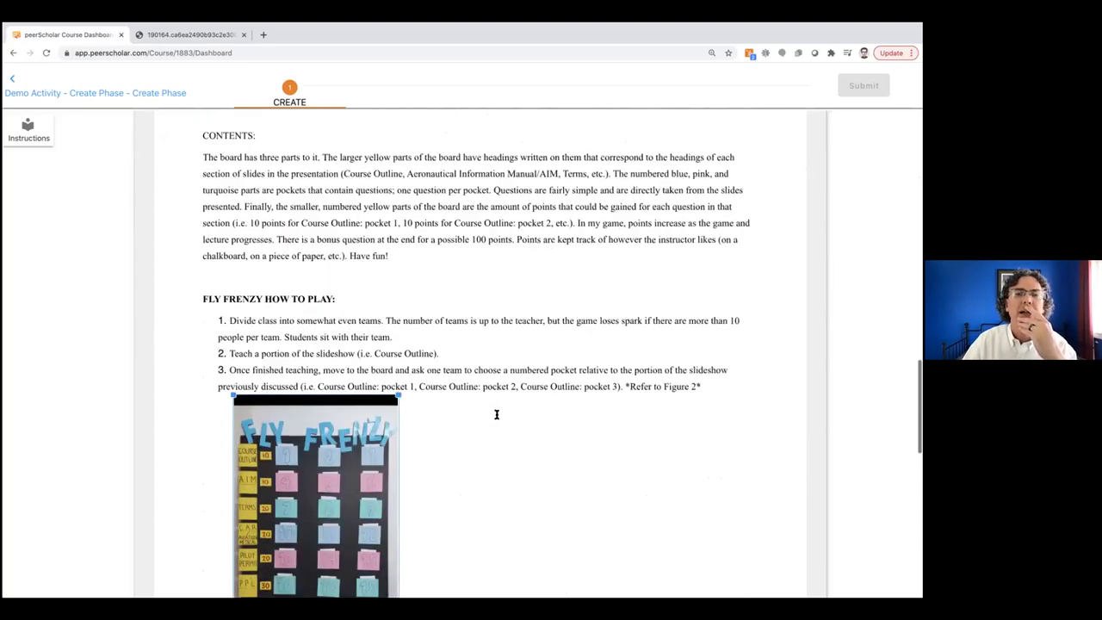
scroll(495, 414, down, 2)
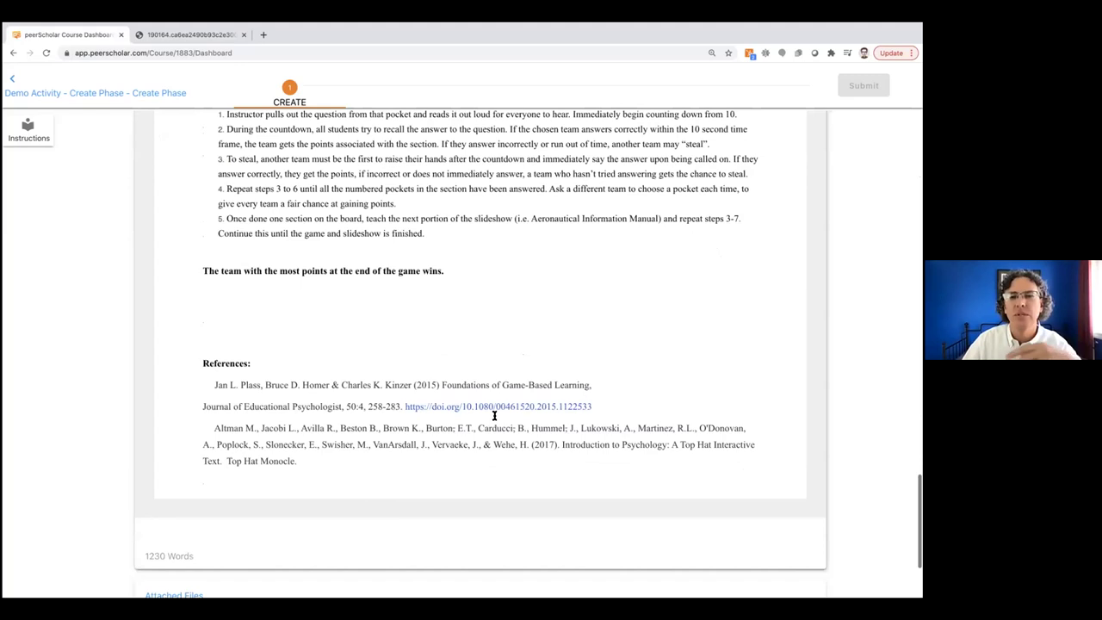
scroll(493, 416, up, 14)
scroll(493, 418, up, 8)
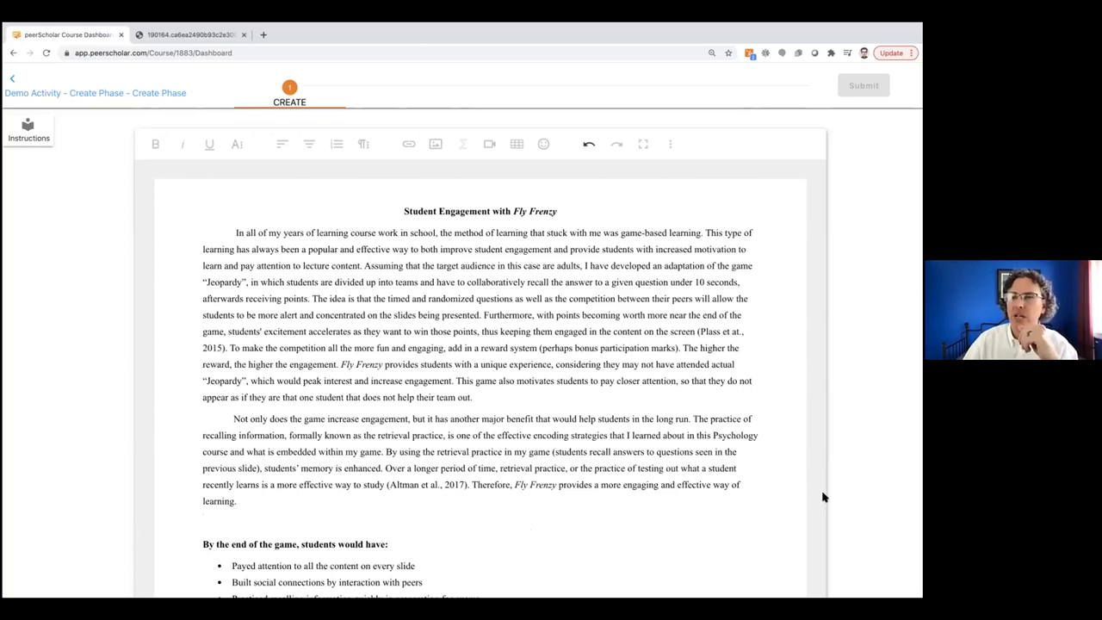
scroll(721, 487, down, 20)
scroll(721, 492, down, 5)
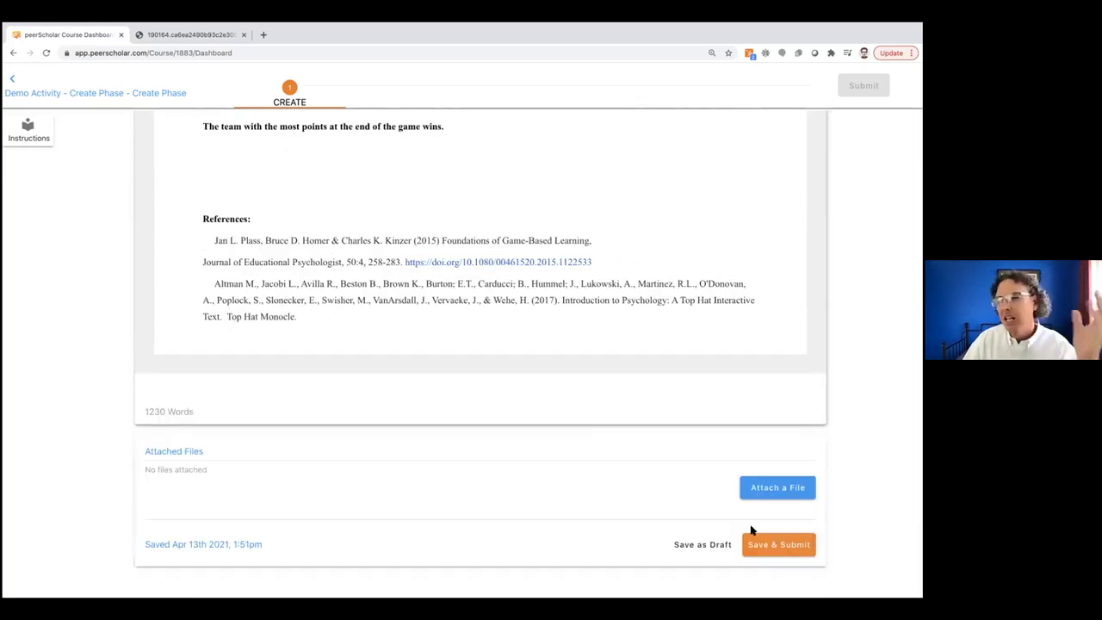
scroll(527, 310, up, 4)
scroll(524, 323, up, 15)
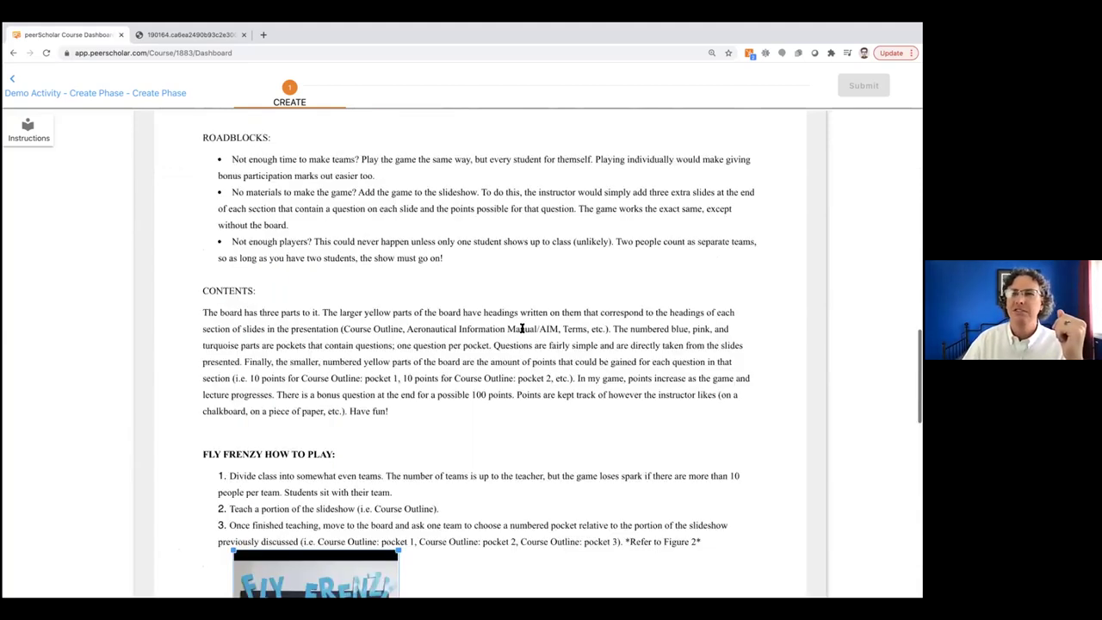
- Leave the Create phase editor and exit without saving the changes
click(13, 80)
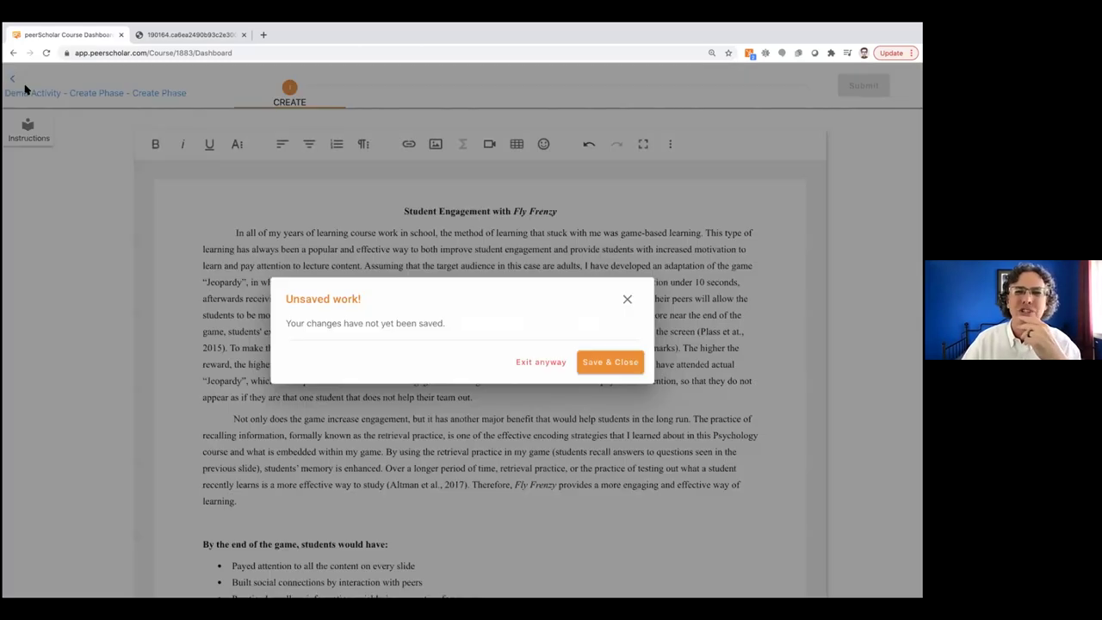
click(541, 363)
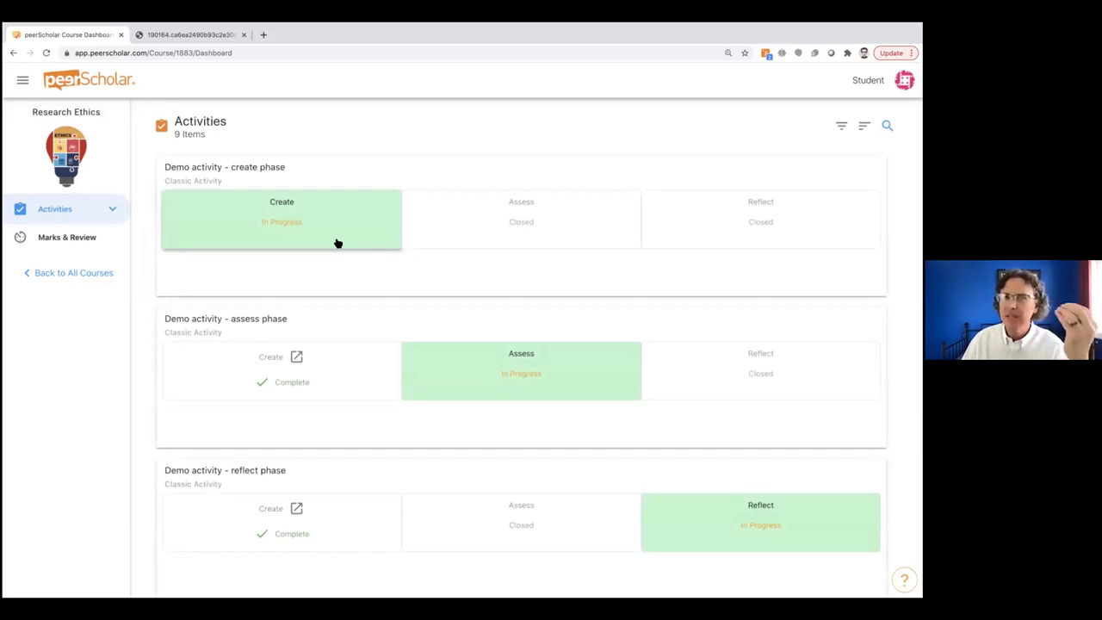
- Open the Assess phase of "Demo activity - assess phase" and highlight "This phase you get to be the teacher!" in its instructions
click(462, 385)
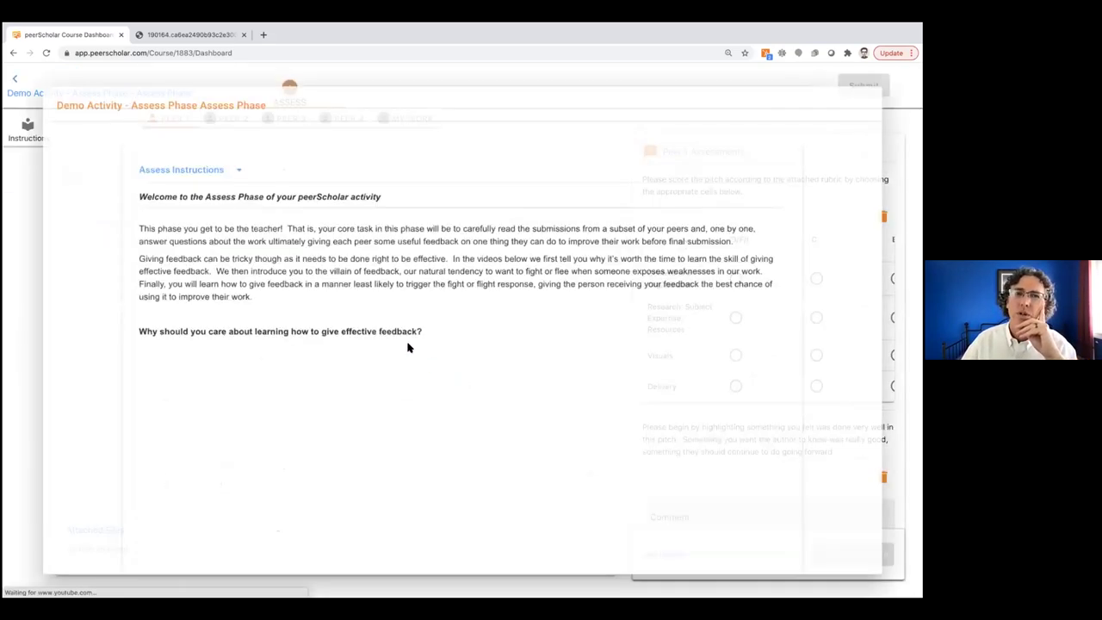
drag(109, 220, 273, 218)
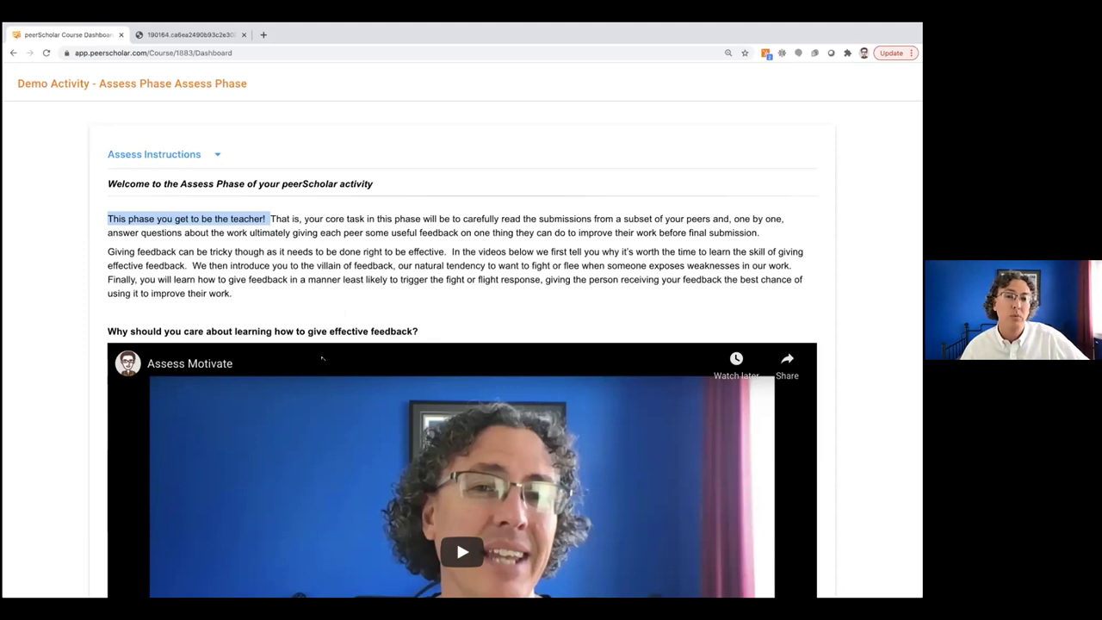
- Review the Assess instructions, from the three feedback videos on motivation, challenge and effective feedback to the attached Pitch Rubric.png
scroll(322, 358, down, 2)
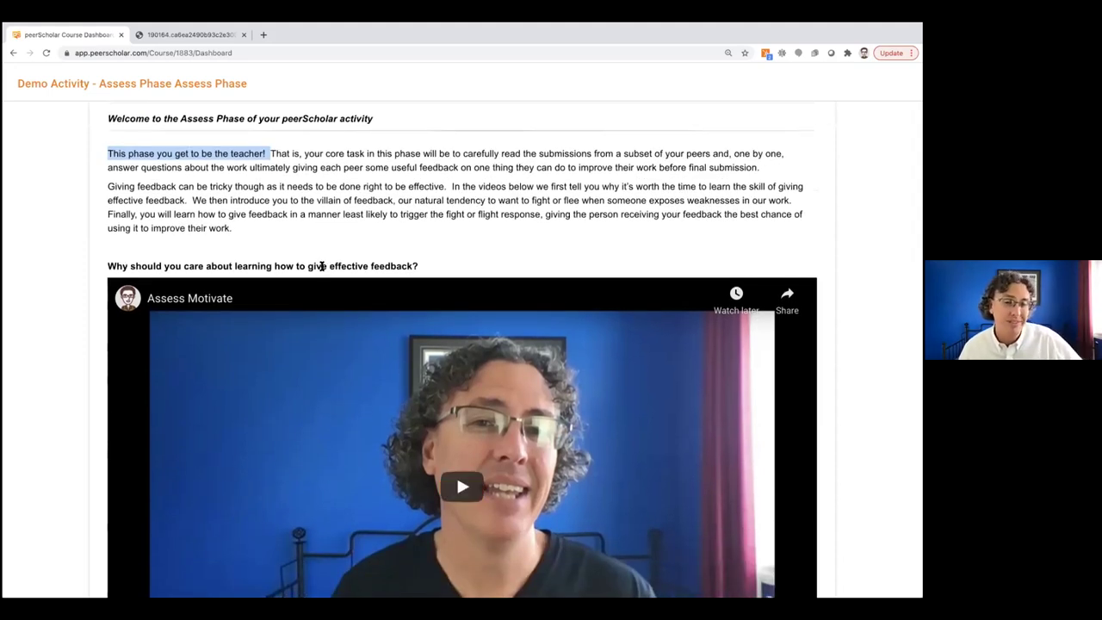
scroll(325, 316, down, 1)
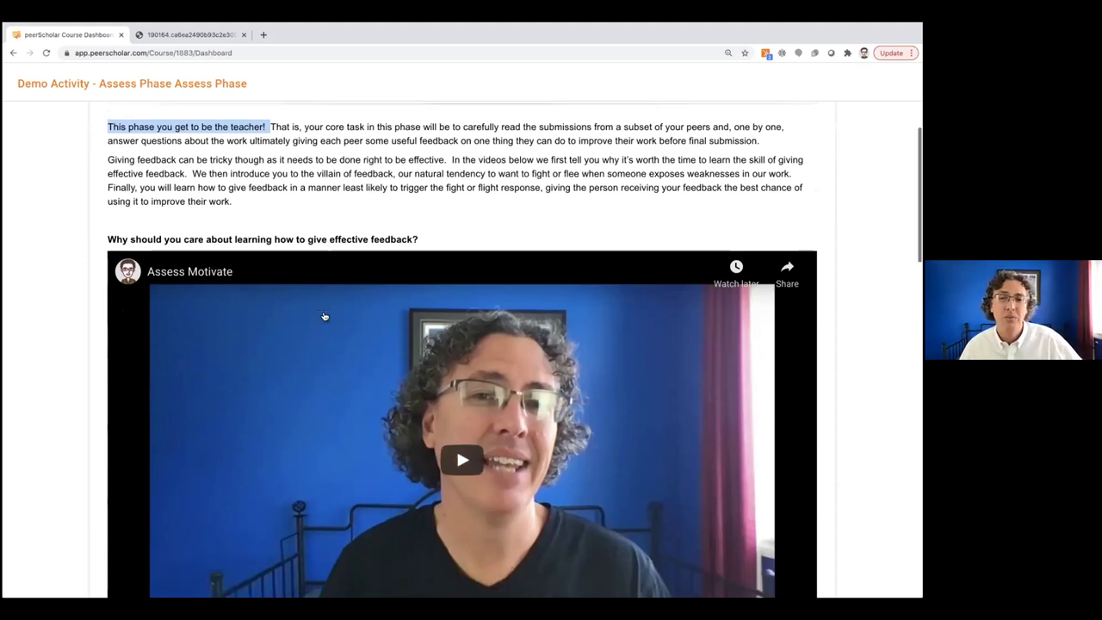
scroll(324, 316, down, 4)
scroll(324, 316, up, 2)
scroll(324, 316, down, 5)
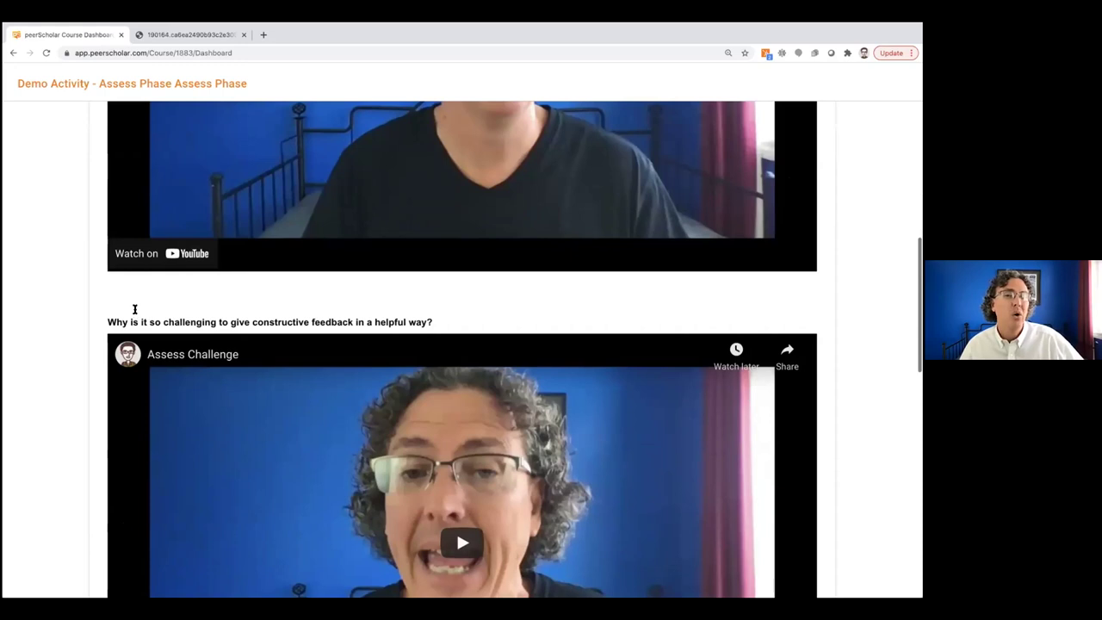
scroll(302, 320, down, 2)
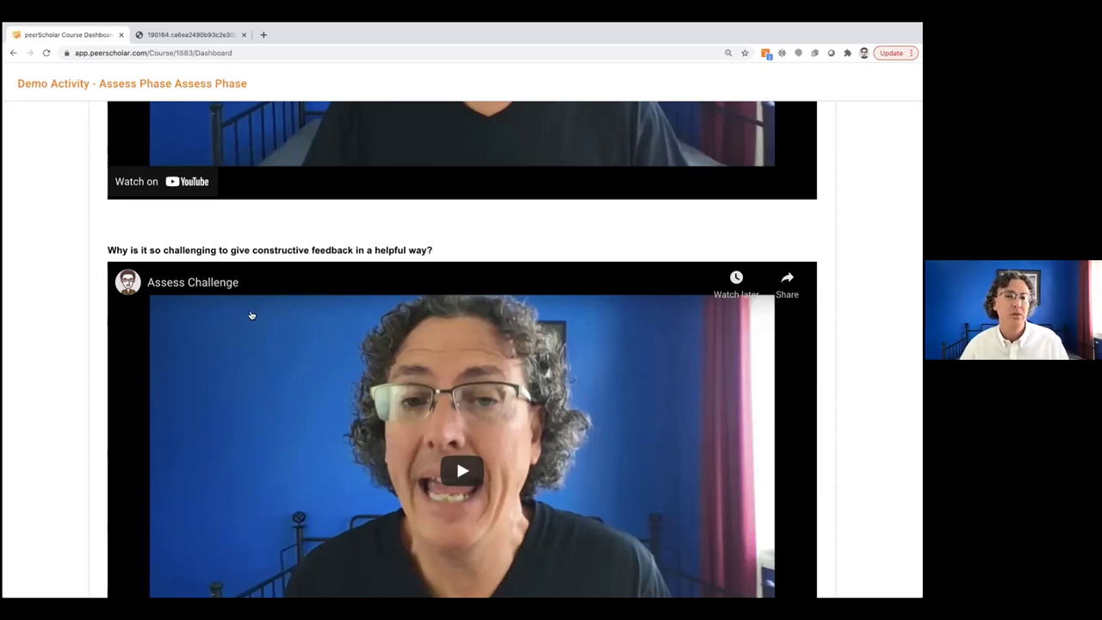
scroll(270, 308, down, 2)
scroll(269, 308, down, 5)
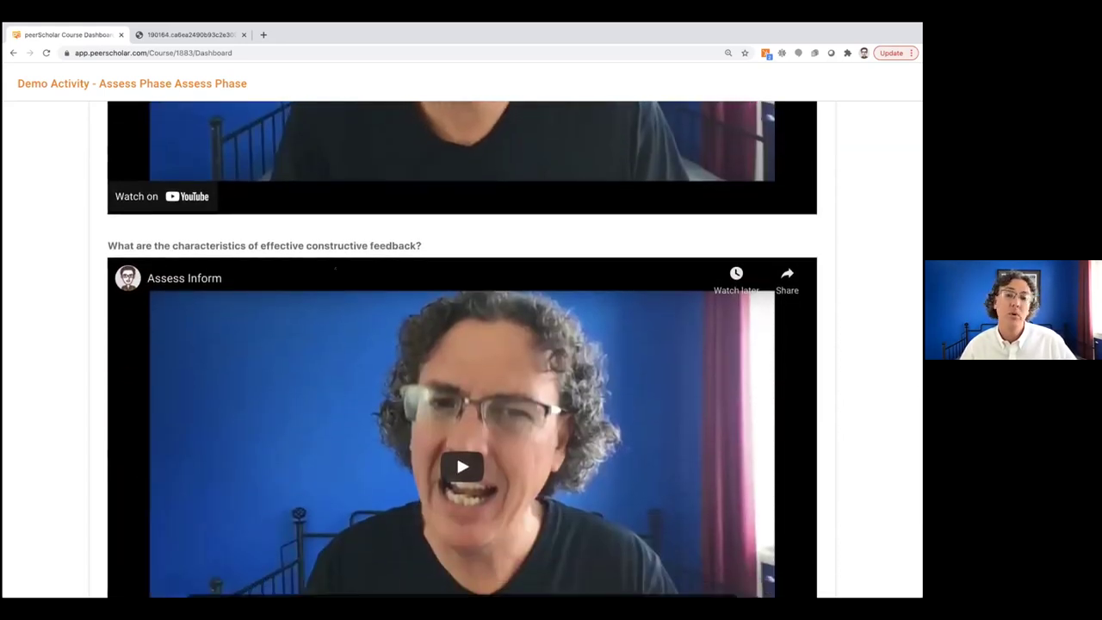
scroll(344, 294, up, 4)
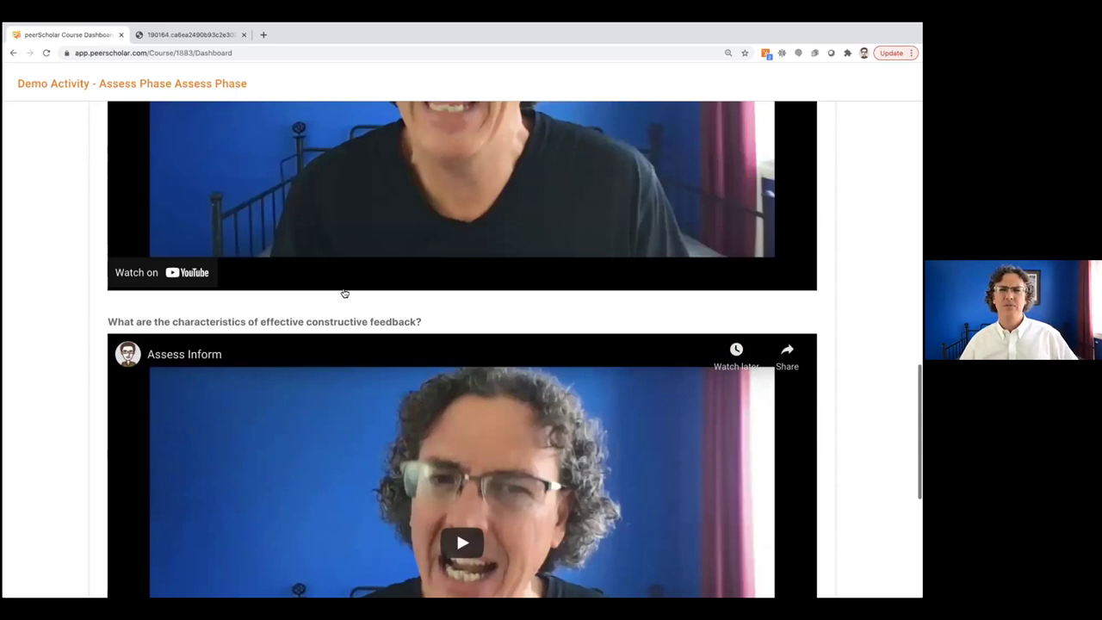
scroll(345, 290, down, 2)
scroll(344, 288, down, 4)
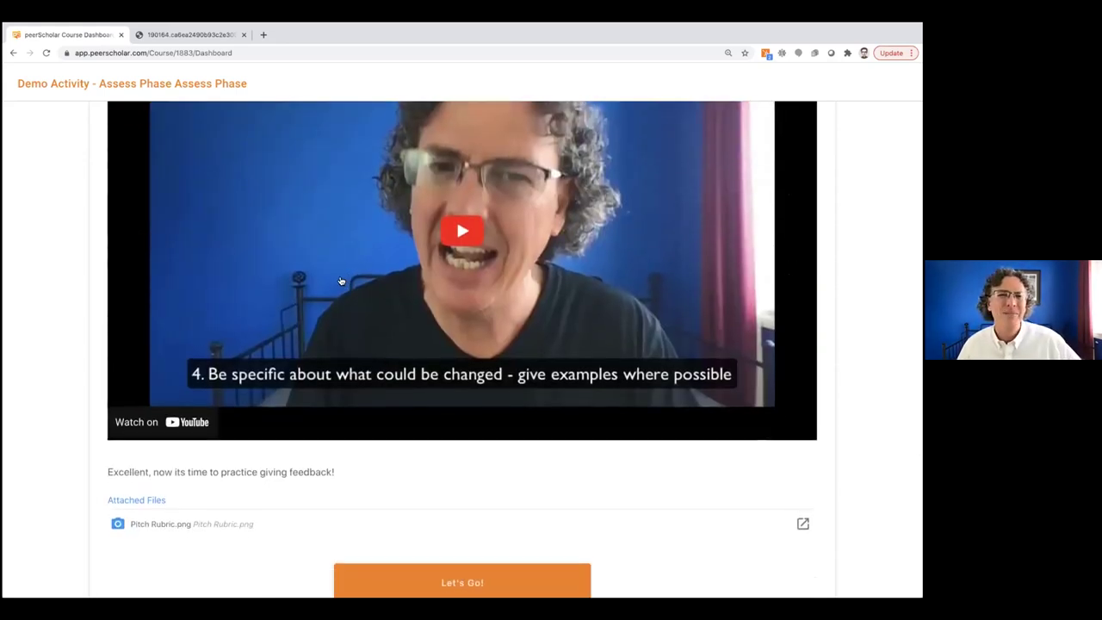
scroll(340, 281, up, 2)
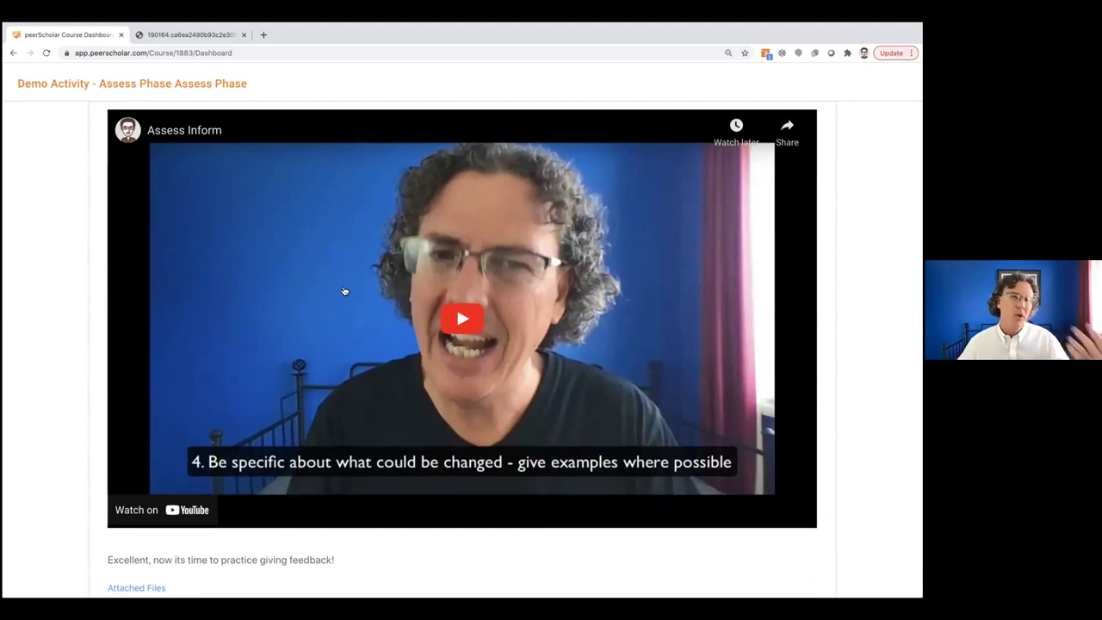
scroll(341, 294, down, 3)
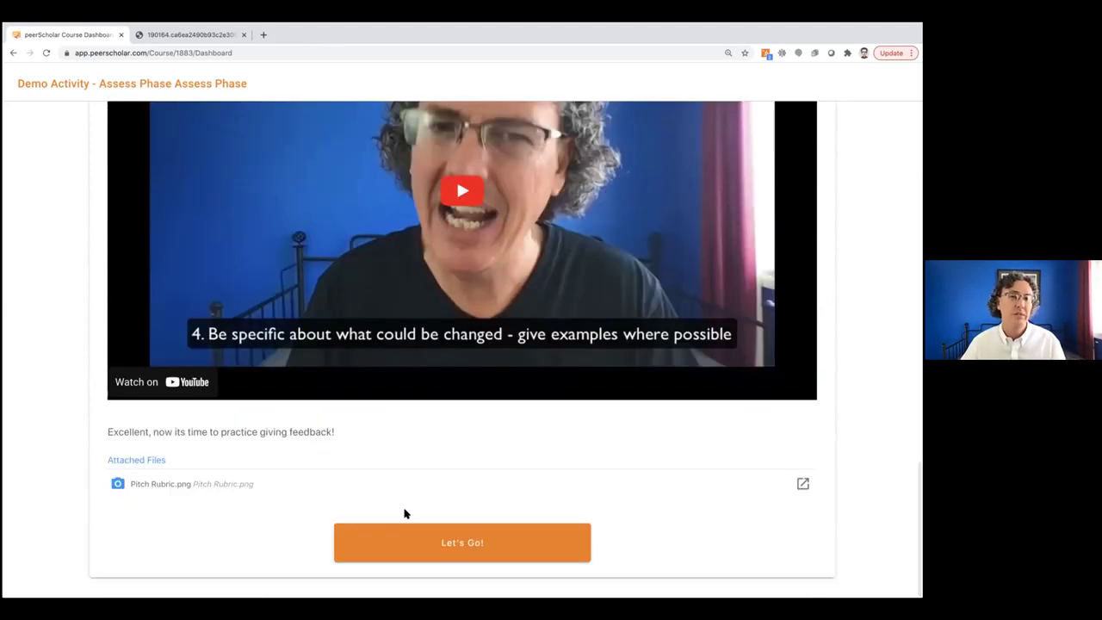
- Start the Assess phase work and look through the submissions of Peer 2, Peer 3 and Peer 4
click(406, 546)
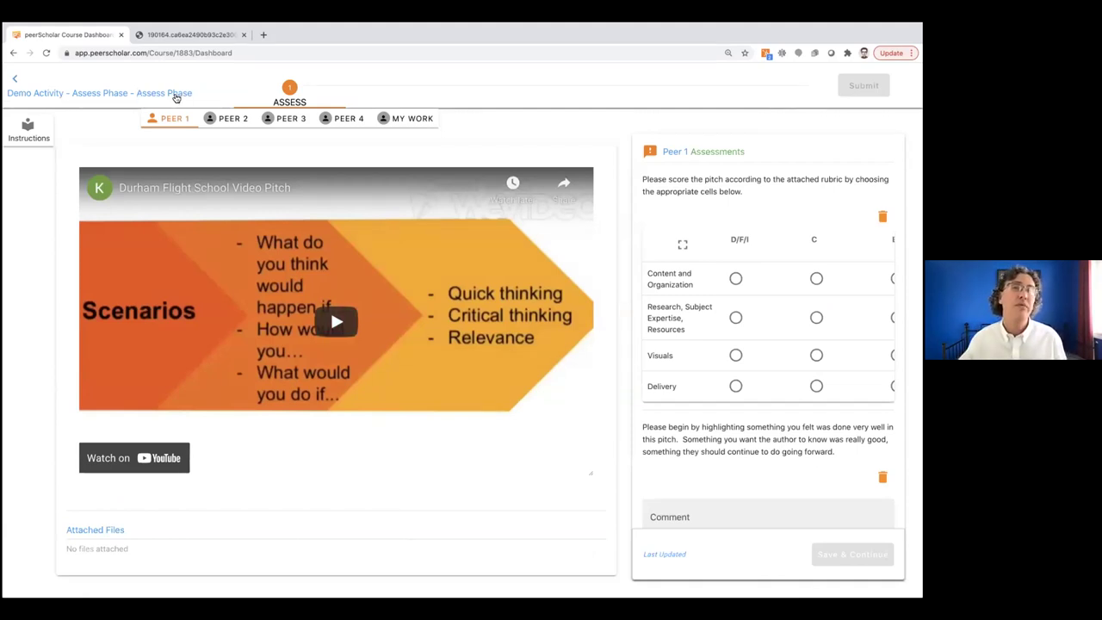
click(237, 123)
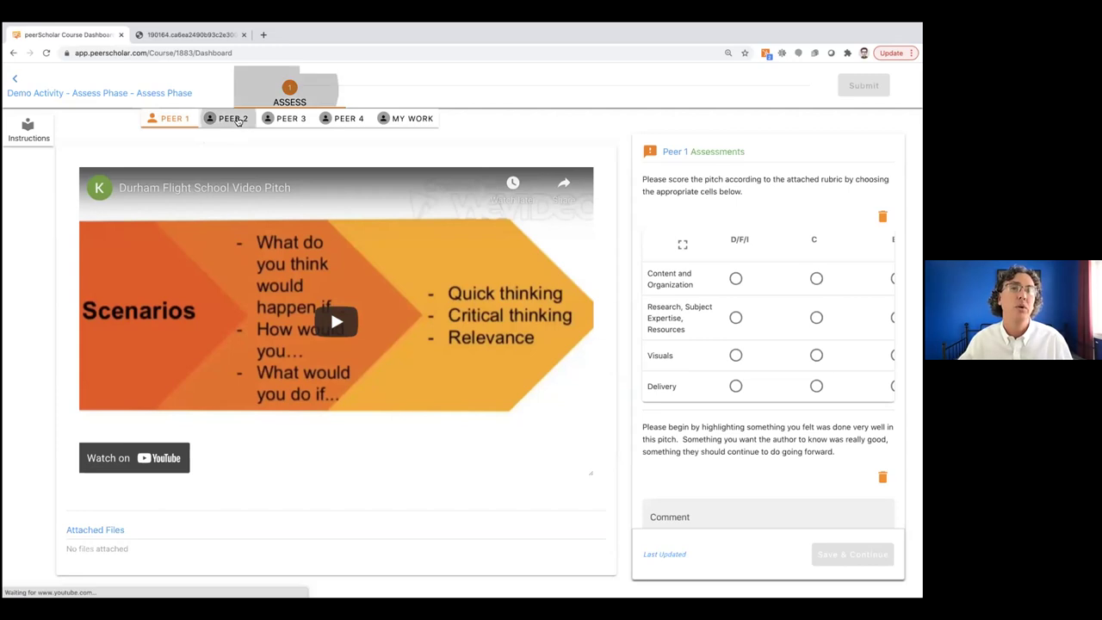
click(281, 121)
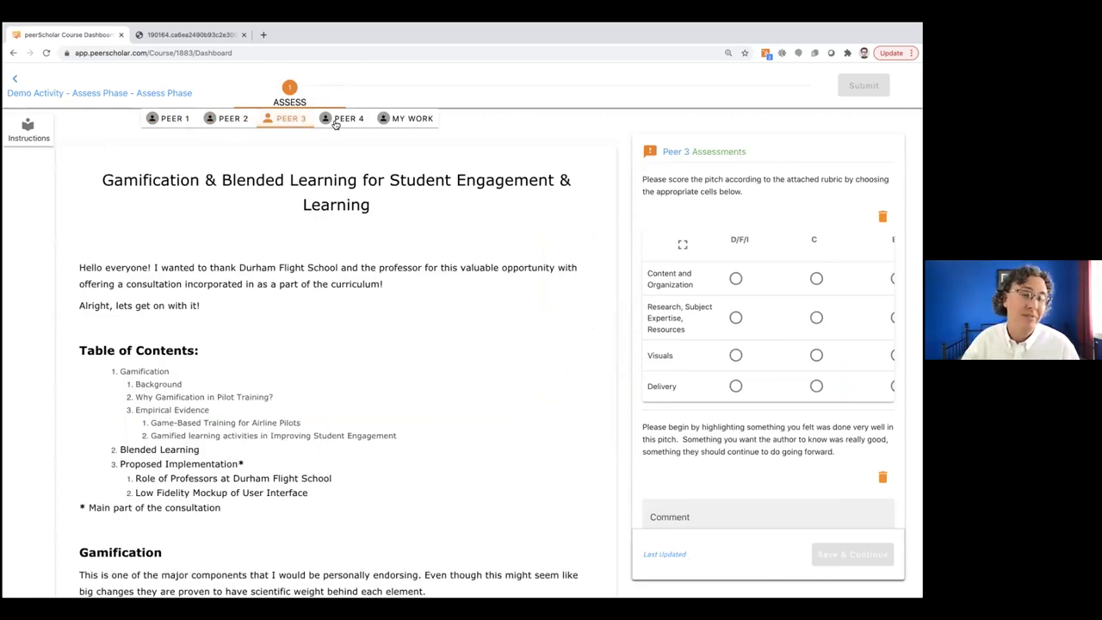
click(345, 122)
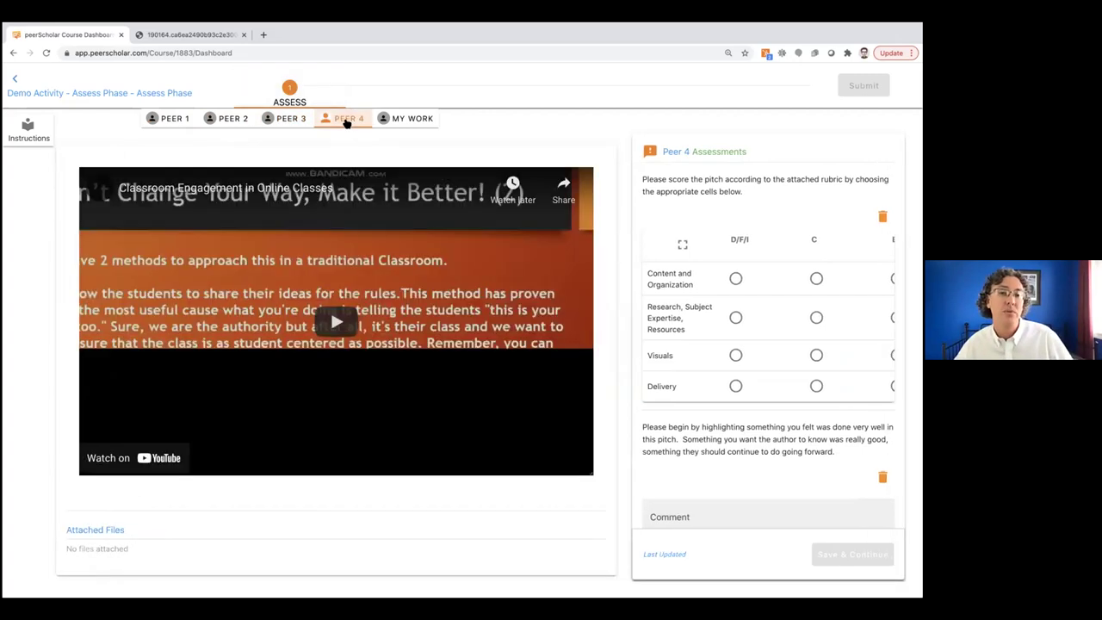
- Return to Peer 1's submission, play the start of the "Durham Flight School Video Pitch" and pause it
click(178, 125)
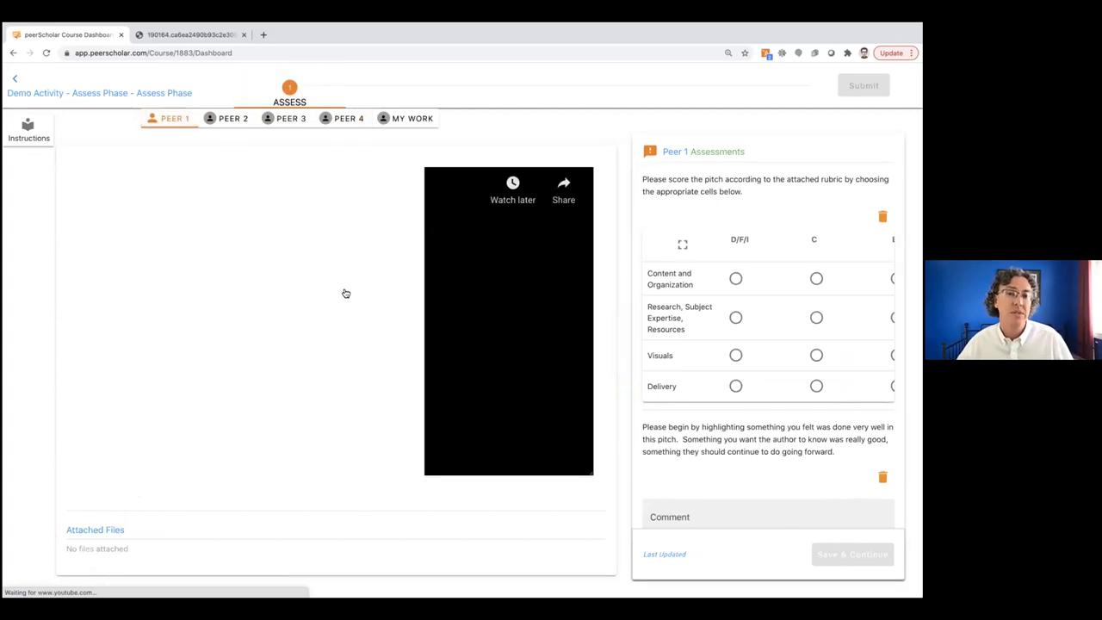
click(336, 322)
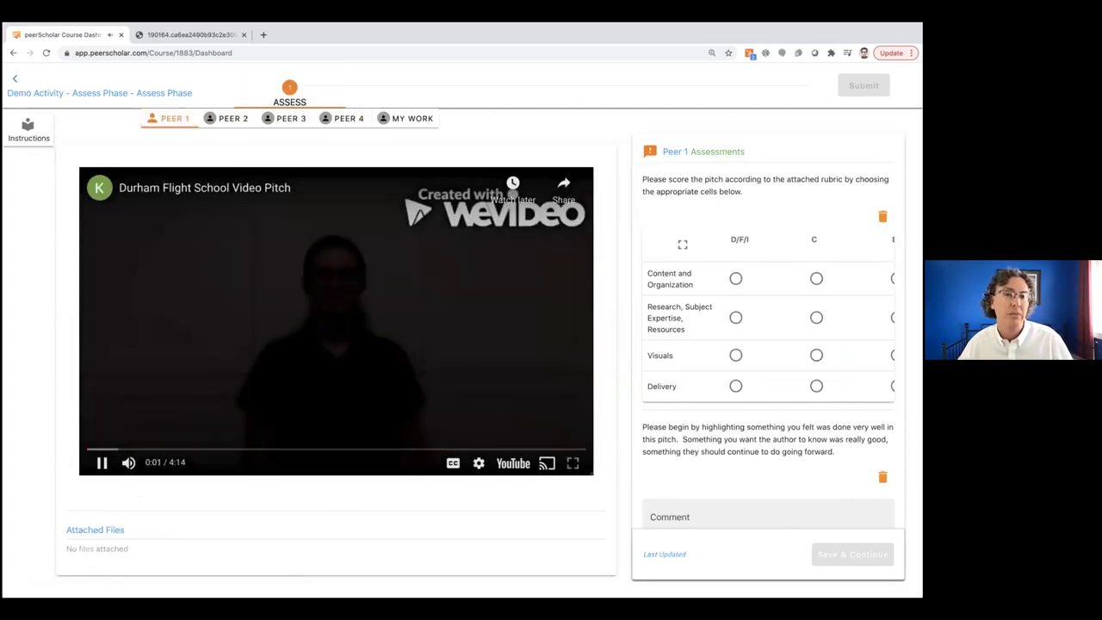
click(101, 463)
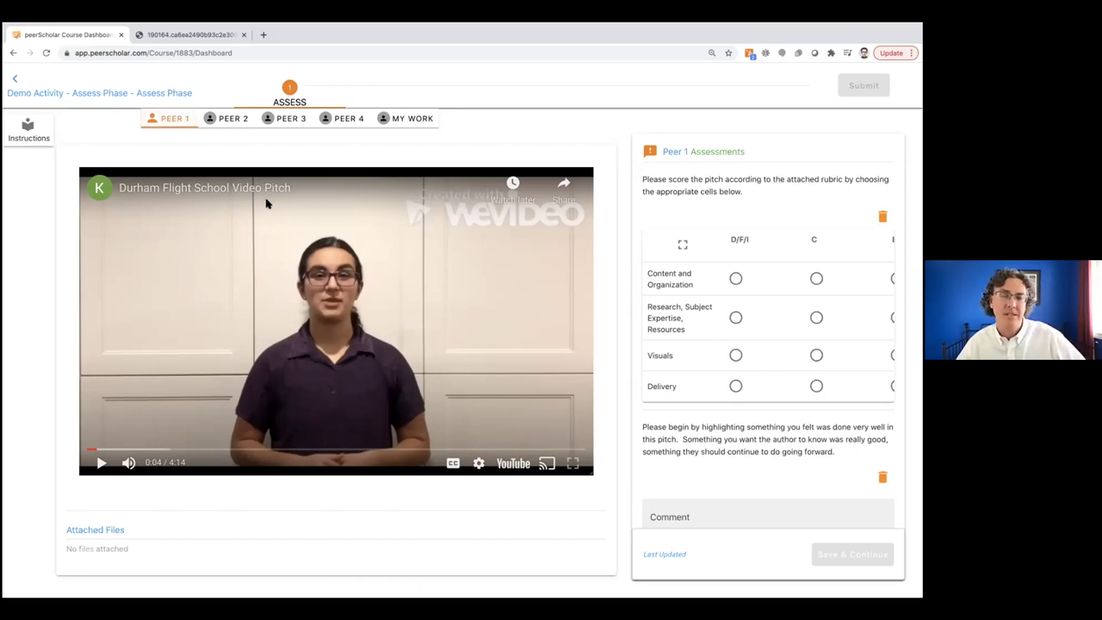
- Adjust the divider between Peer 1's submission and the assessment questions, and bring the rubric scoring grid into view
drag(636, 274, 614, 261)
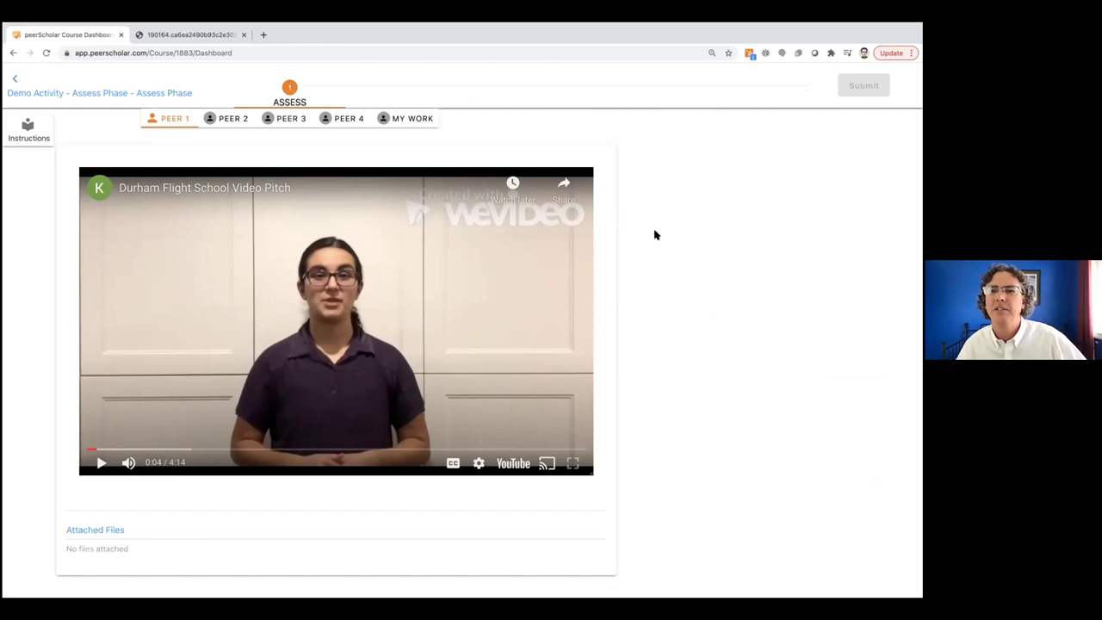
scroll(664, 243, down, 10)
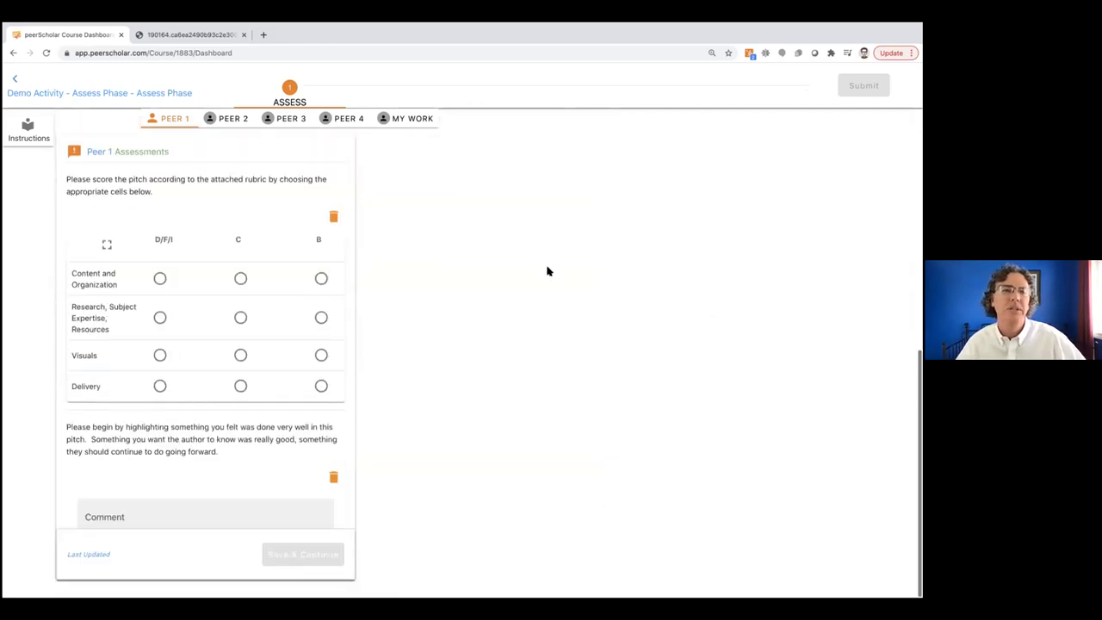
scroll(549, 266, up, 3)
scroll(557, 263, down, 3)
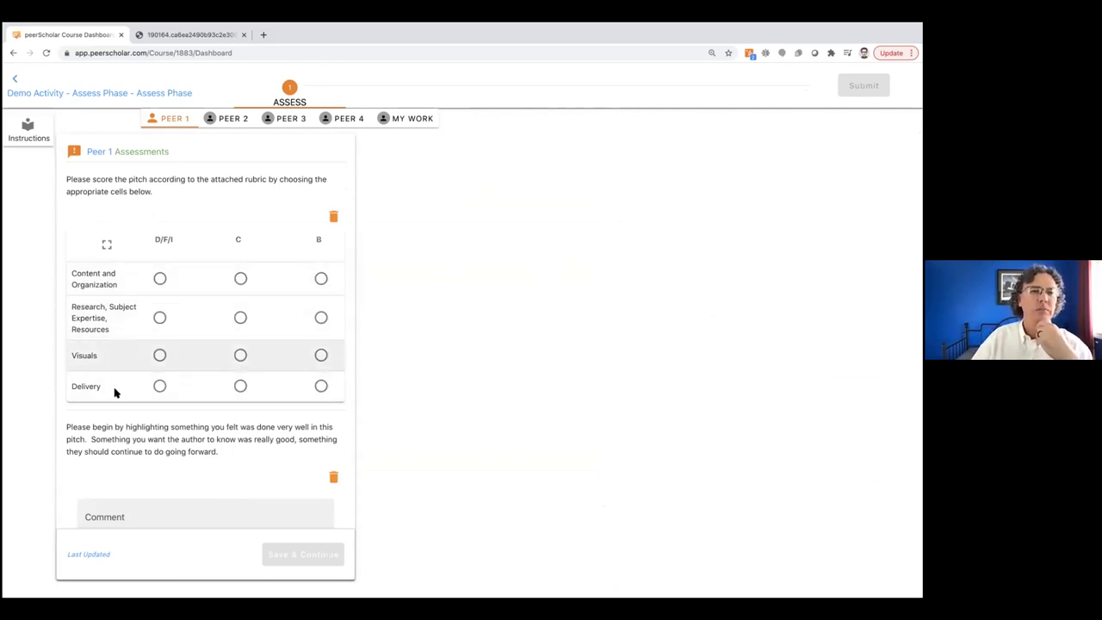
- View the pitch rubric image in its own browser tab, and compare it with the columns of Peer 1's scoring grid
click(191, 35)
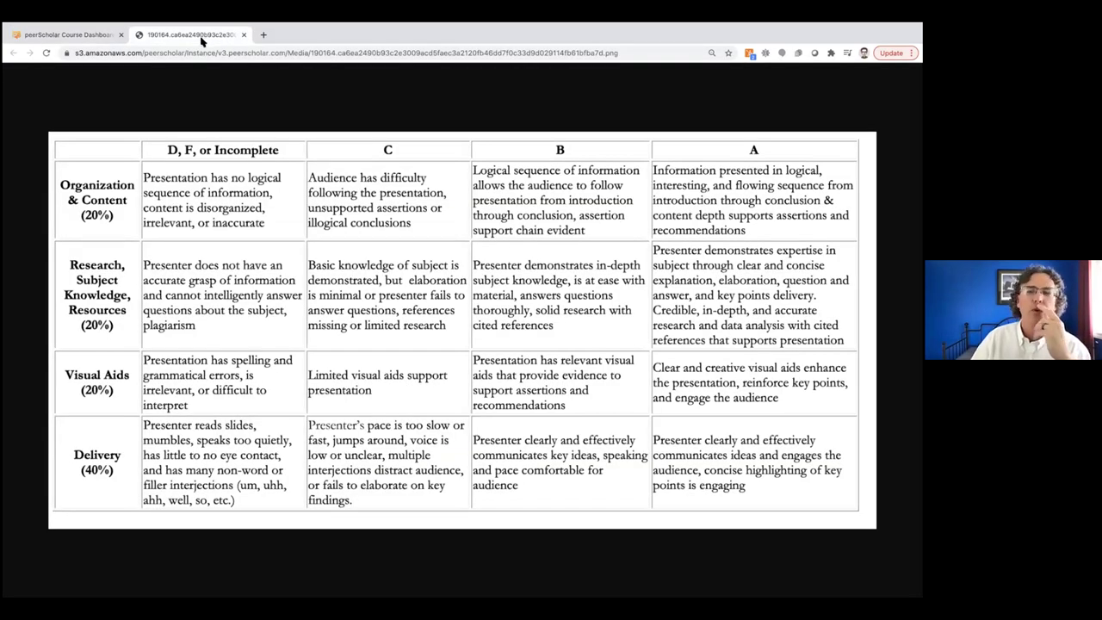
click(79, 36)
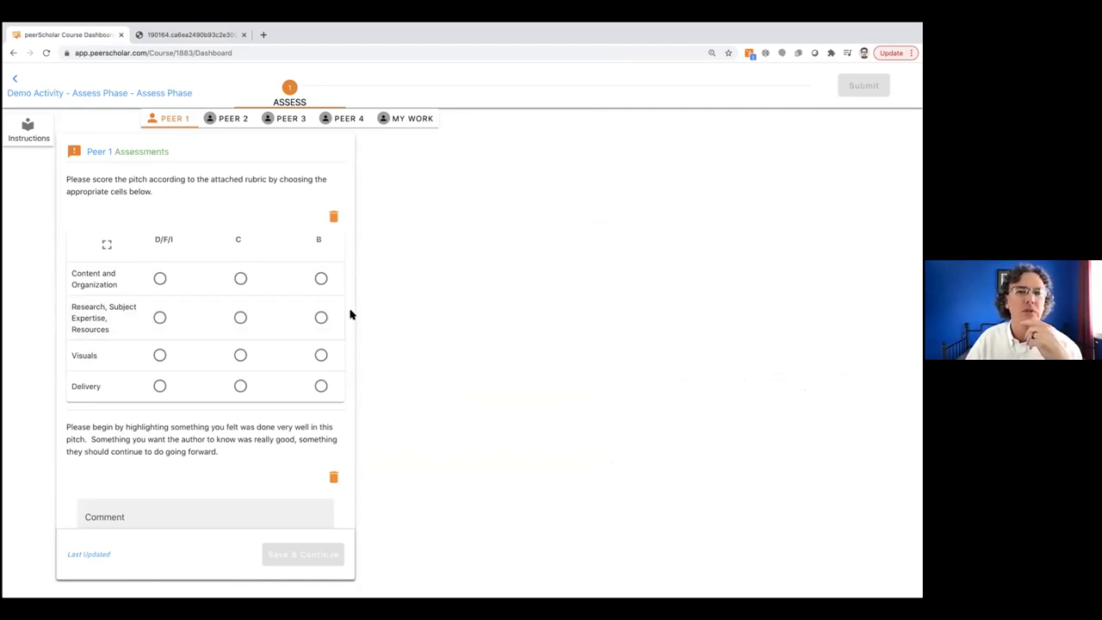
scroll(265, 348, down, 1)
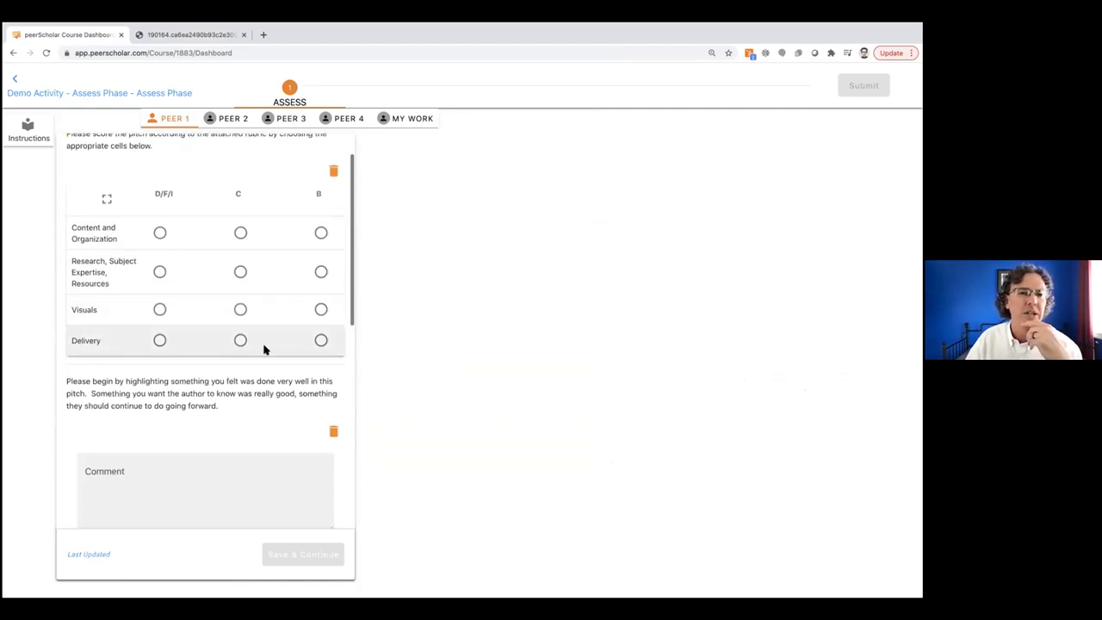
scroll(264, 349, down, 1)
scroll(249, 310, right, 4)
scroll(250, 310, left, 4)
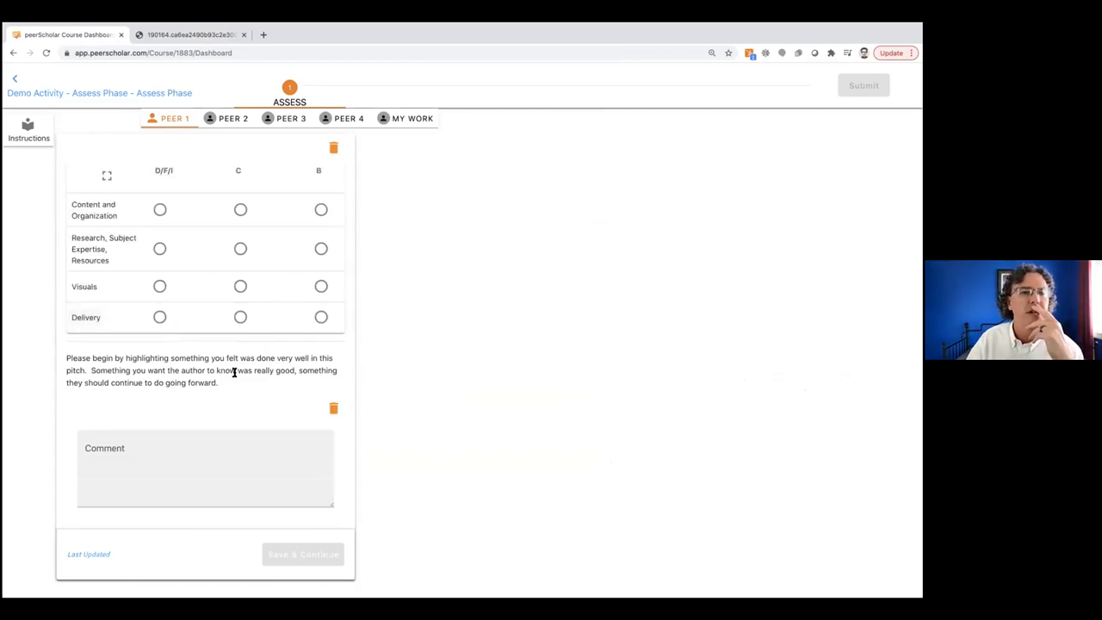
- Examine Peer 1's written feedback questions, highlighting the prompt about something done very well in the pitch
scroll(234, 371, down, 3)
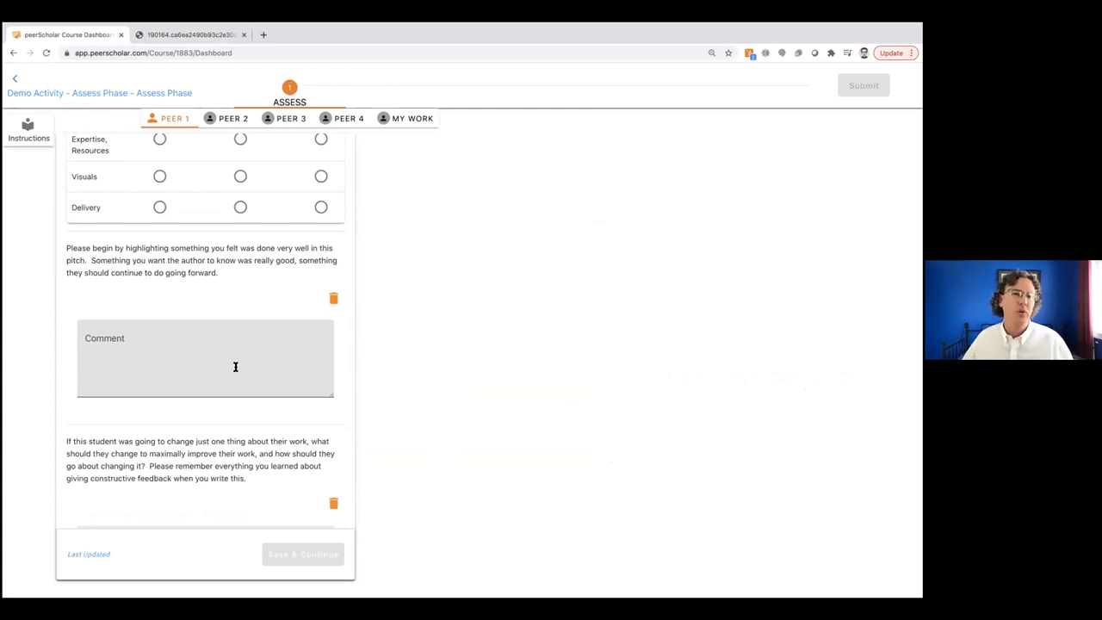
drag(67, 248, 79, 273)
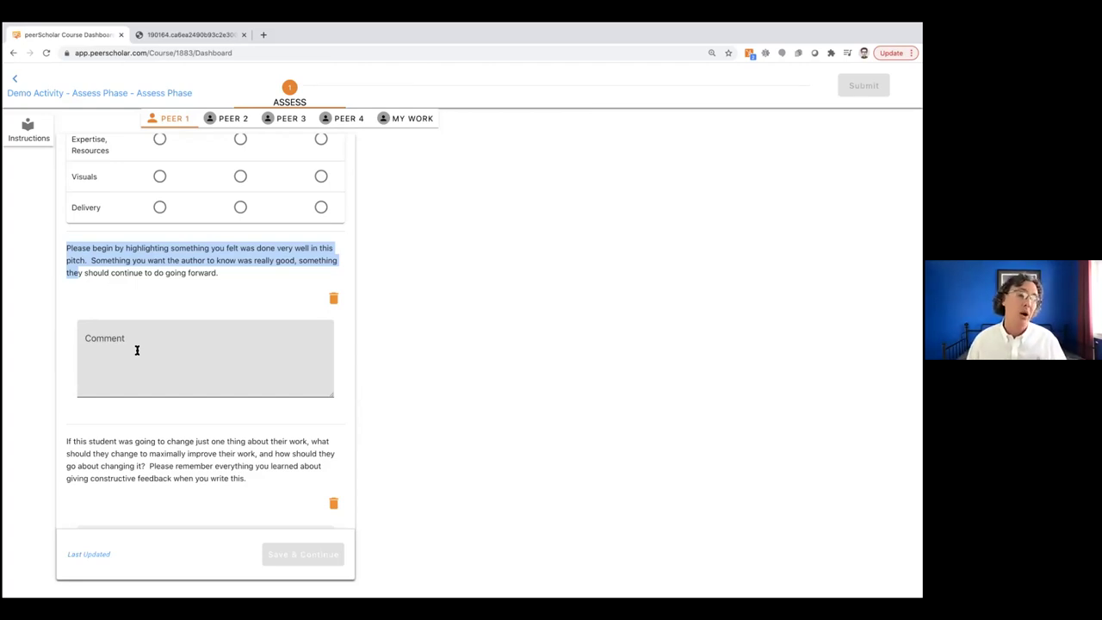
click(237, 293)
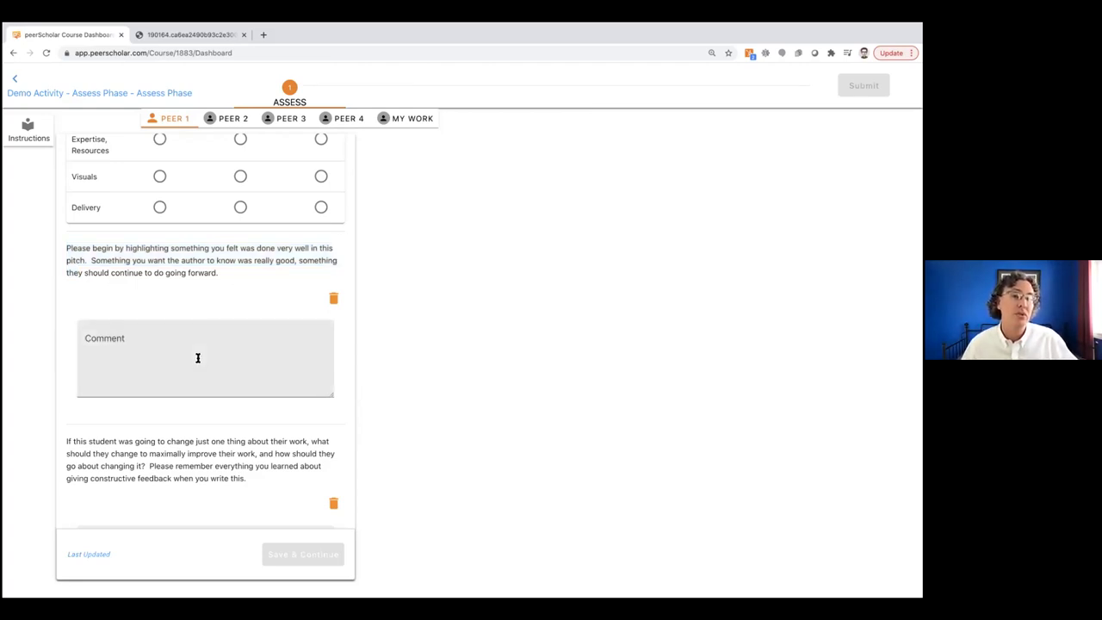
scroll(197, 357, down, 5)
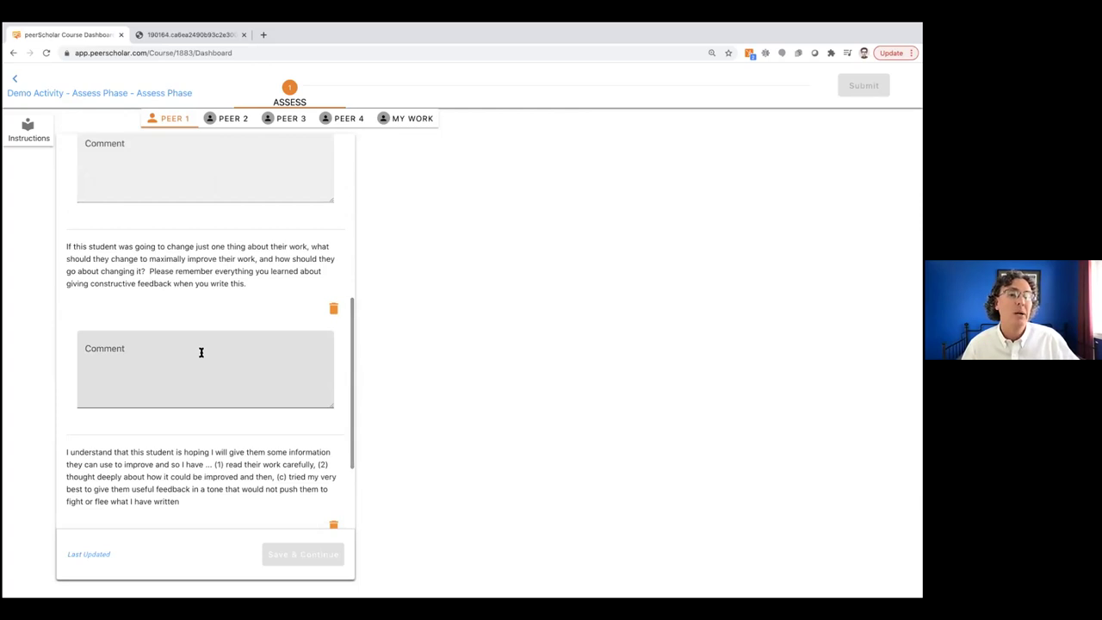
scroll(201, 352, down, 2)
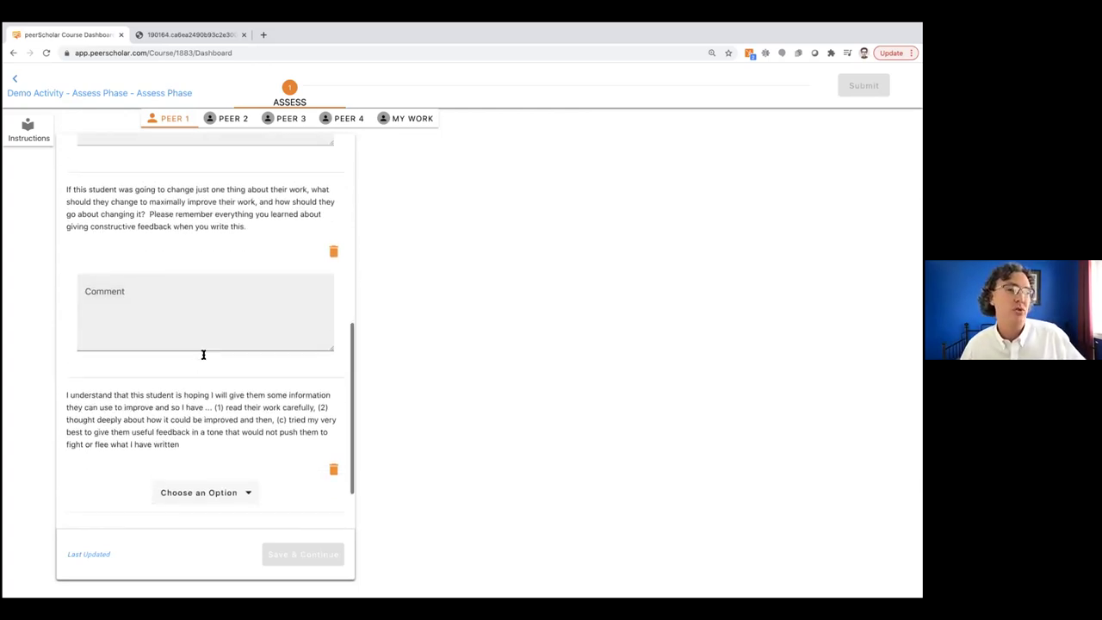
scroll(203, 355, up, 1)
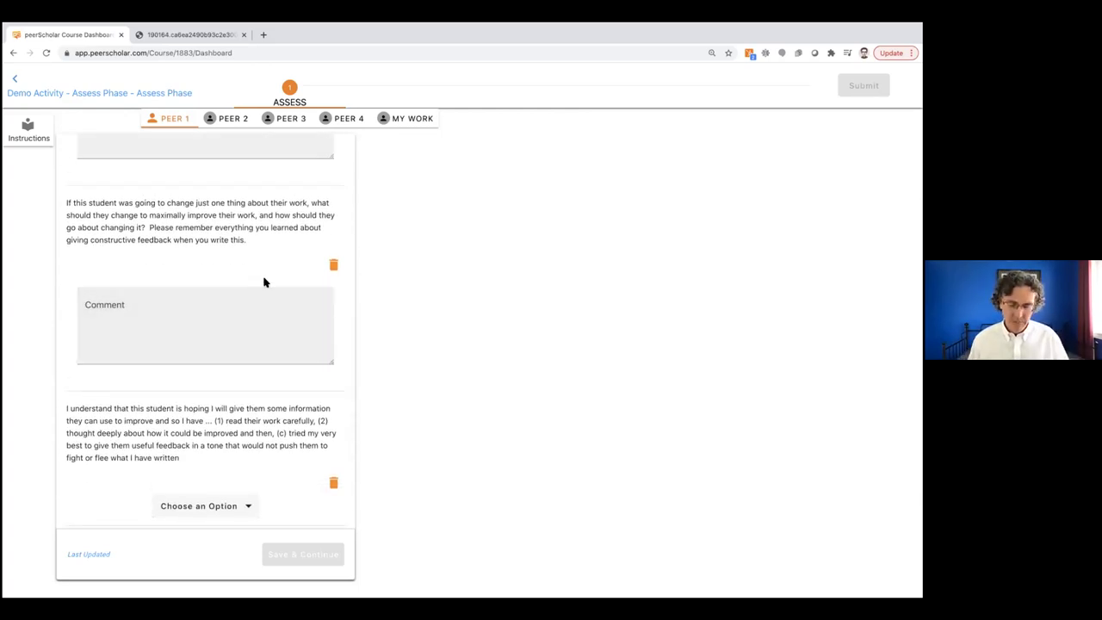
- Enlarge the page and read the question on changing just one thing, plus the feedback pledge and the Annotations section
key(super+equal)
key(super+equal)
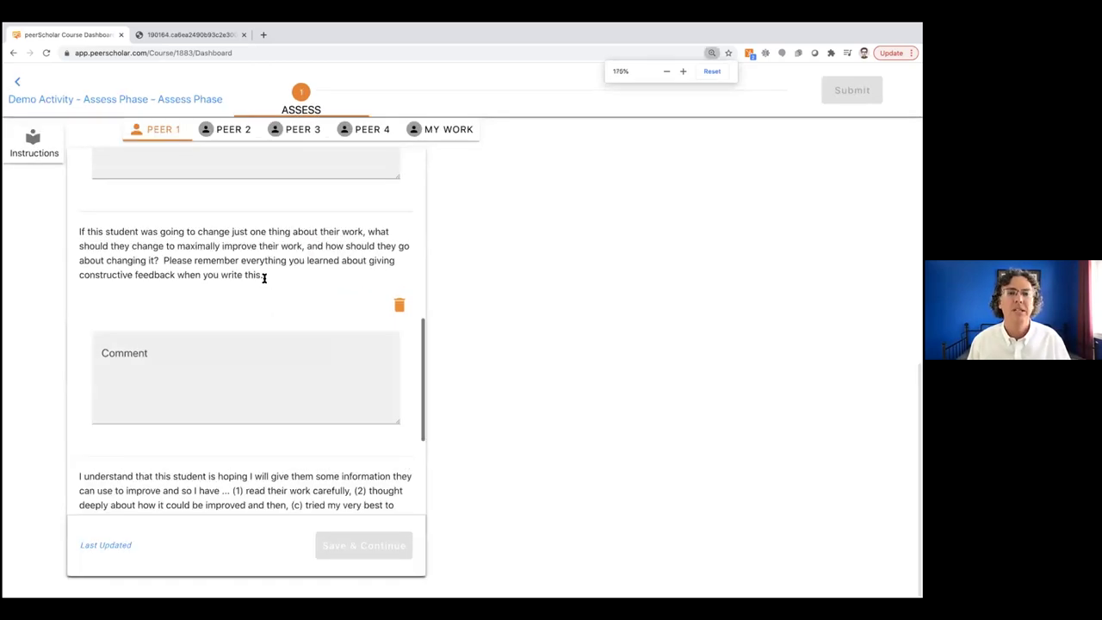
key(super+equal)
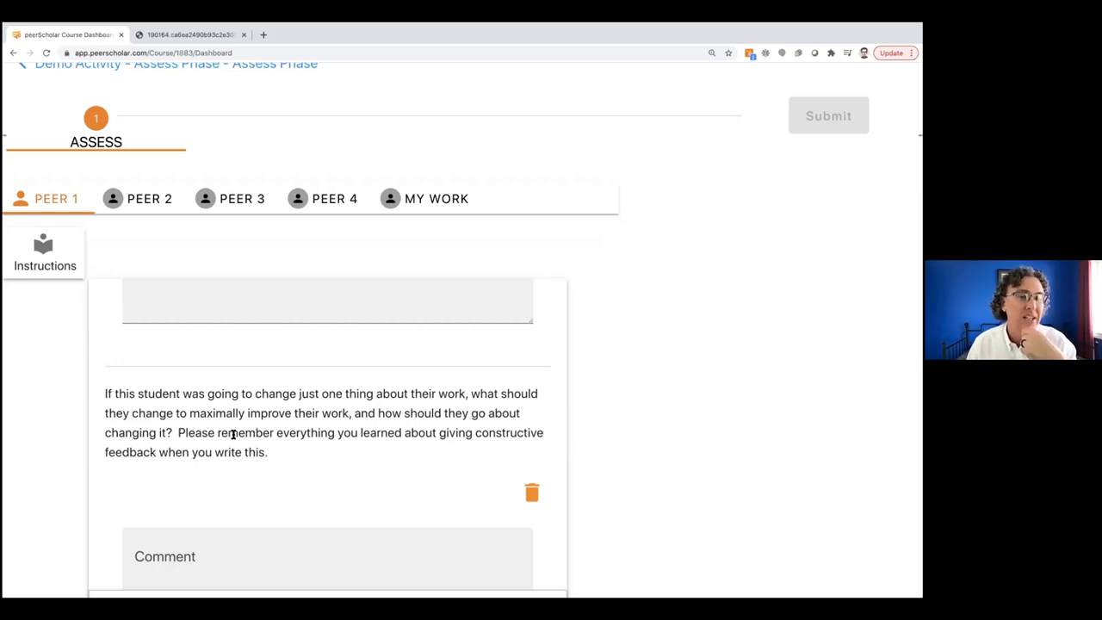
scroll(234, 435, down, 1)
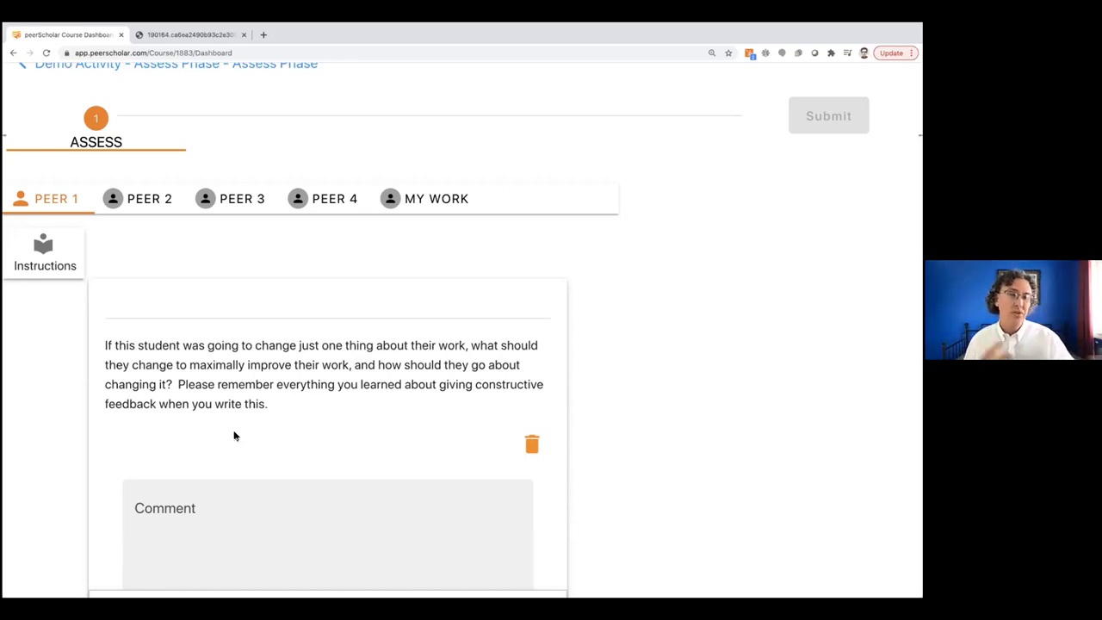
scroll(244, 422, down, 3)
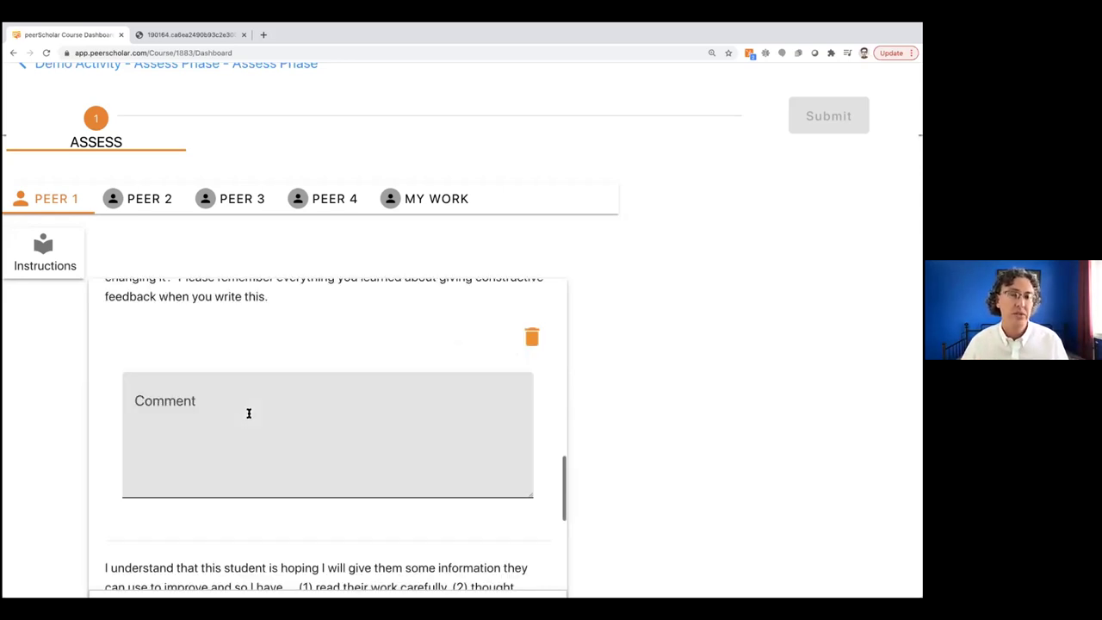
scroll(246, 418, down, 5)
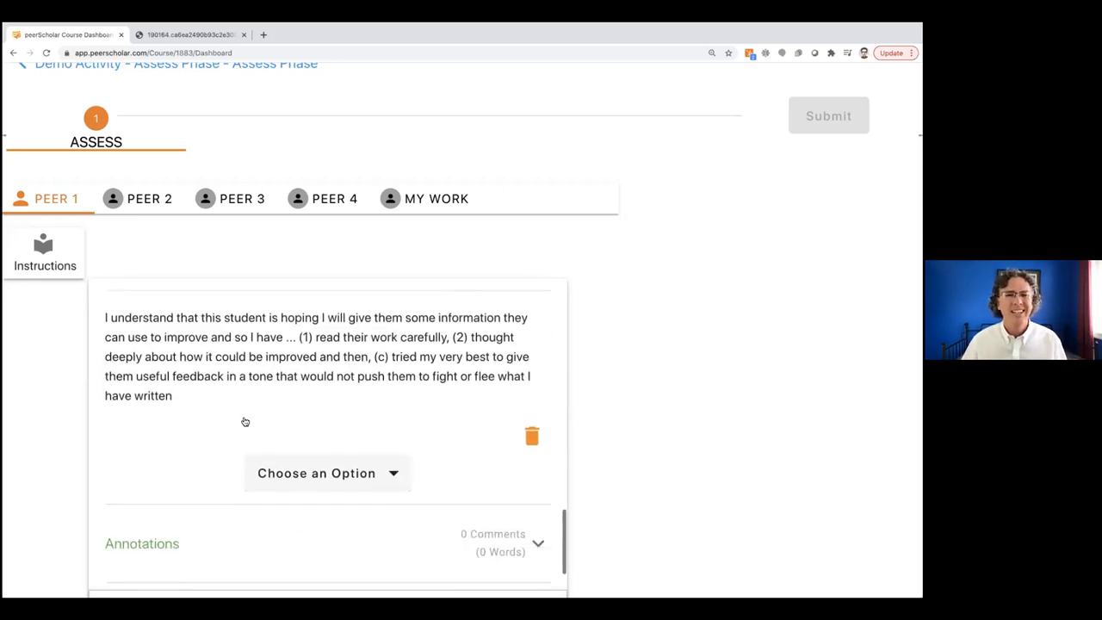
scroll(217, 410, up, 1)
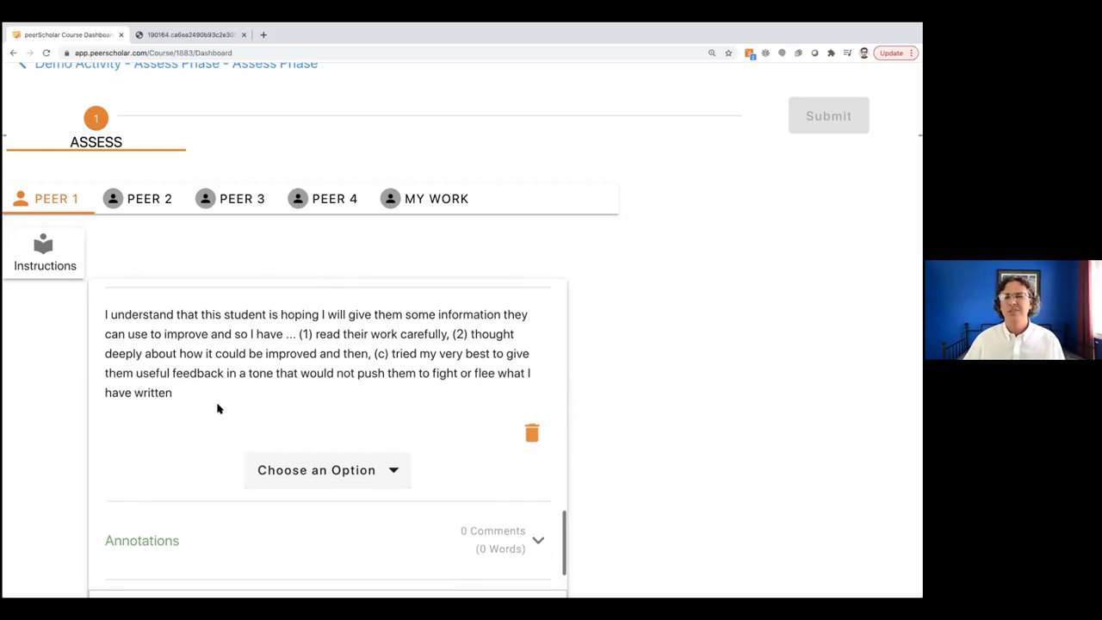
- View the answer options for the feedback pledge in Peer 1's assessment, leaving the pledge unanswered
scroll(218, 408, down, 1)
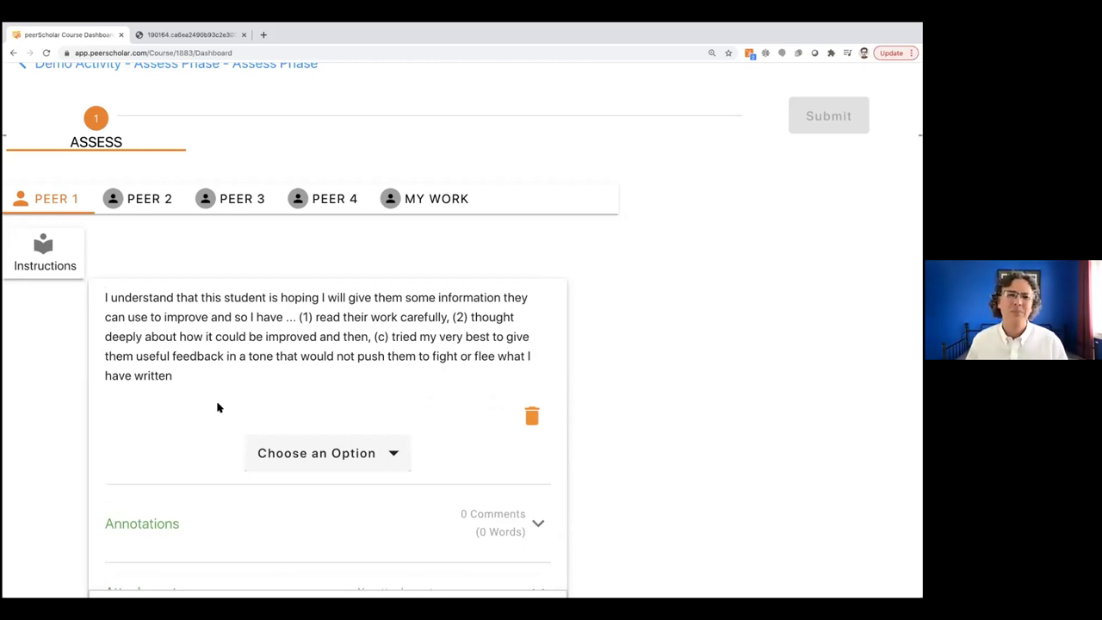
click(361, 458)
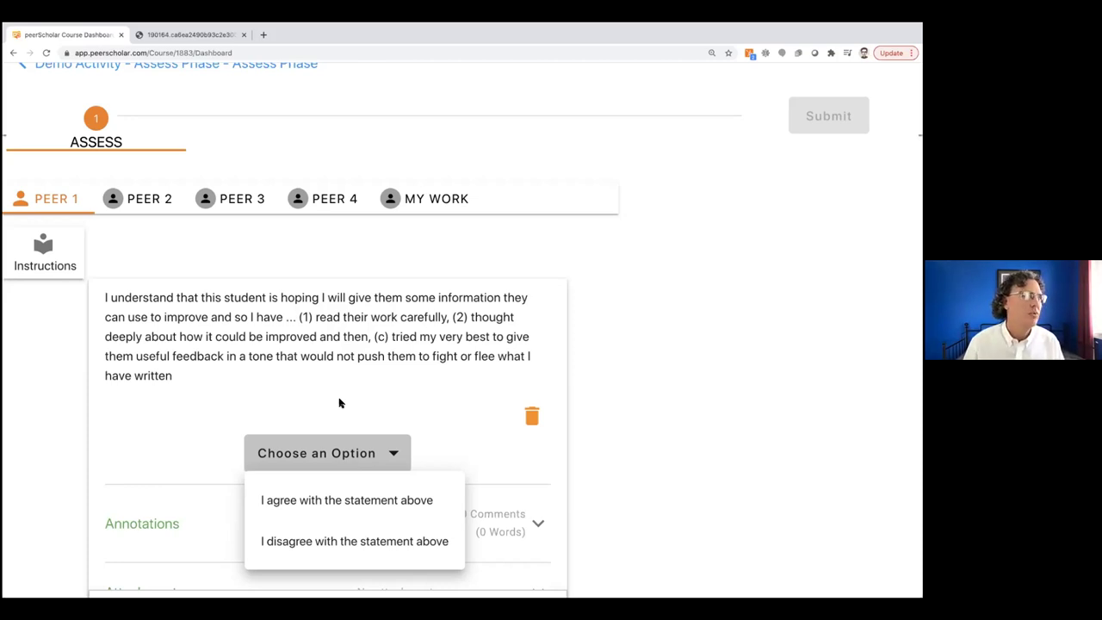
scroll(340, 403, down, 1)
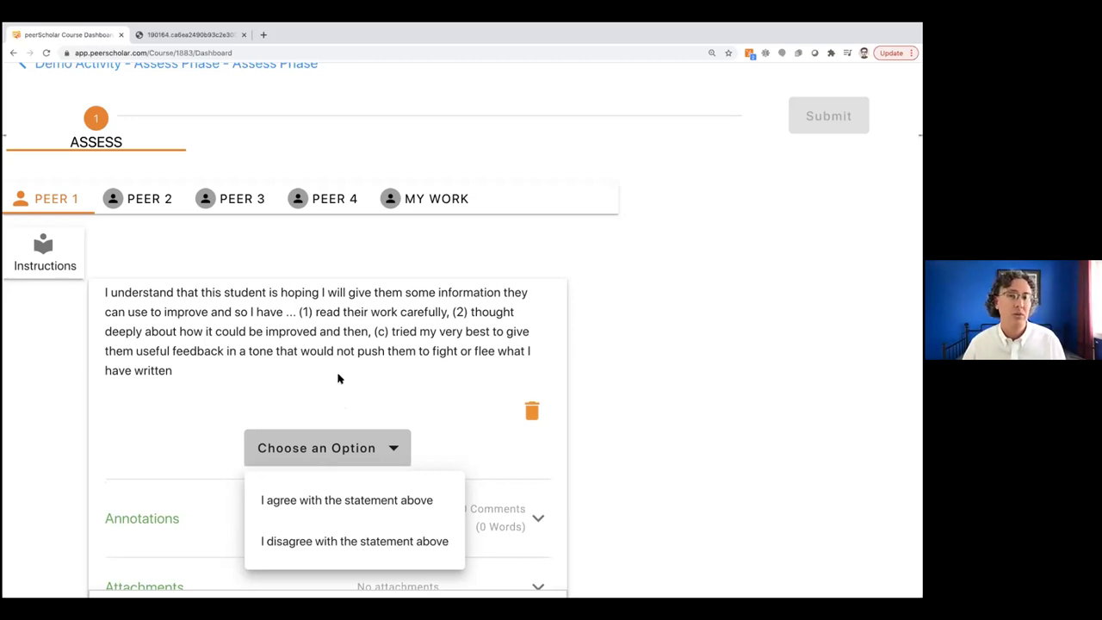
click(105, 396)
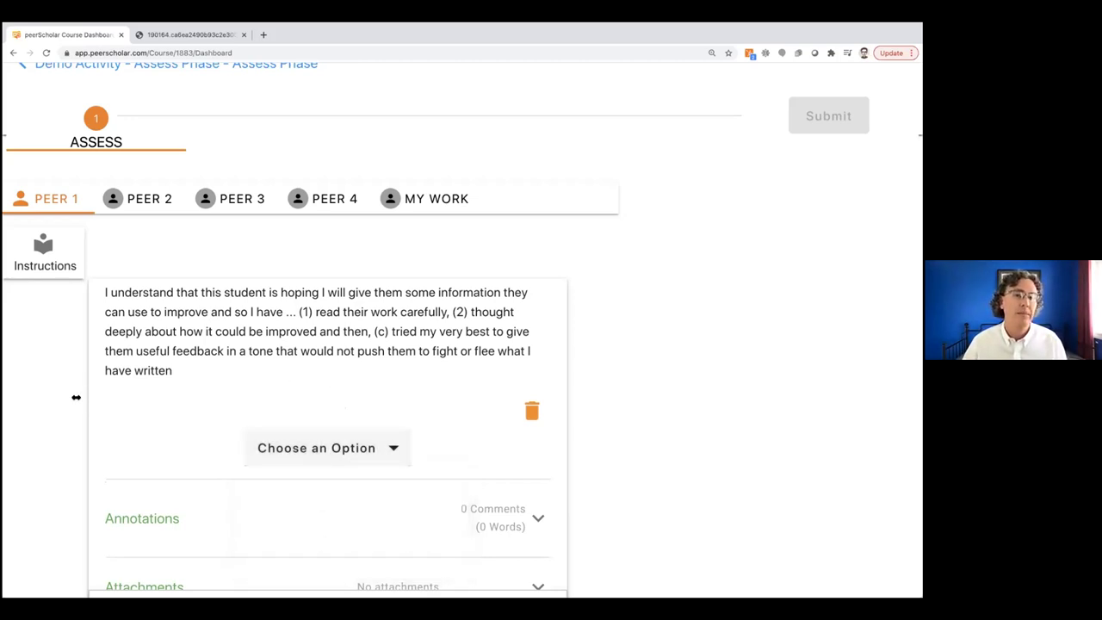
- Reduce the page zoom and view Peer 2's submission in the Assess phase
key(super+minus)
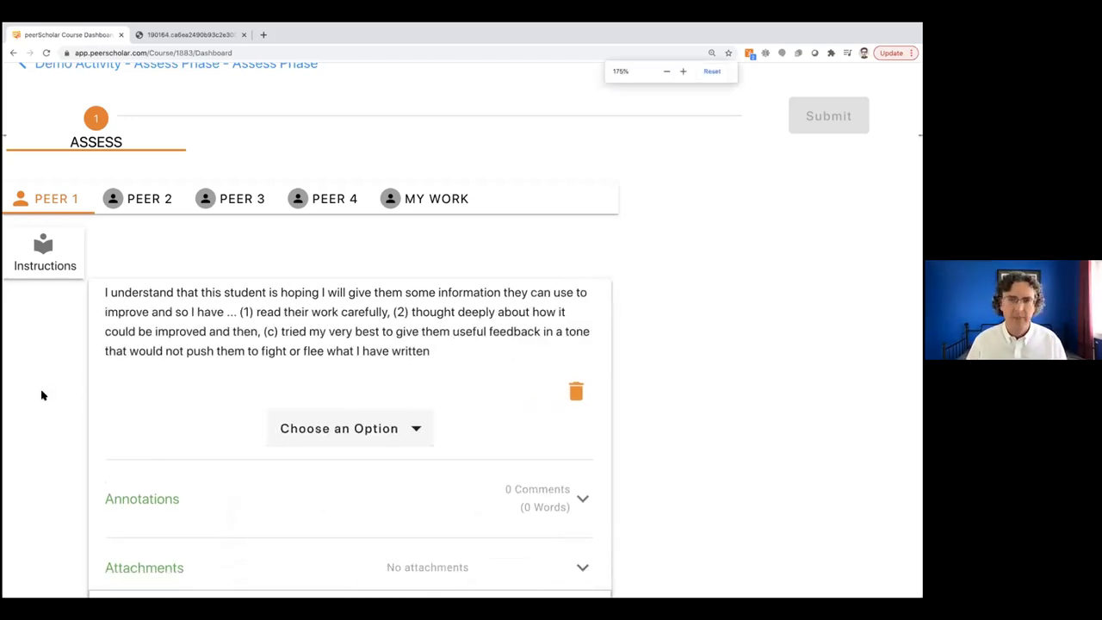
key(super+minus)
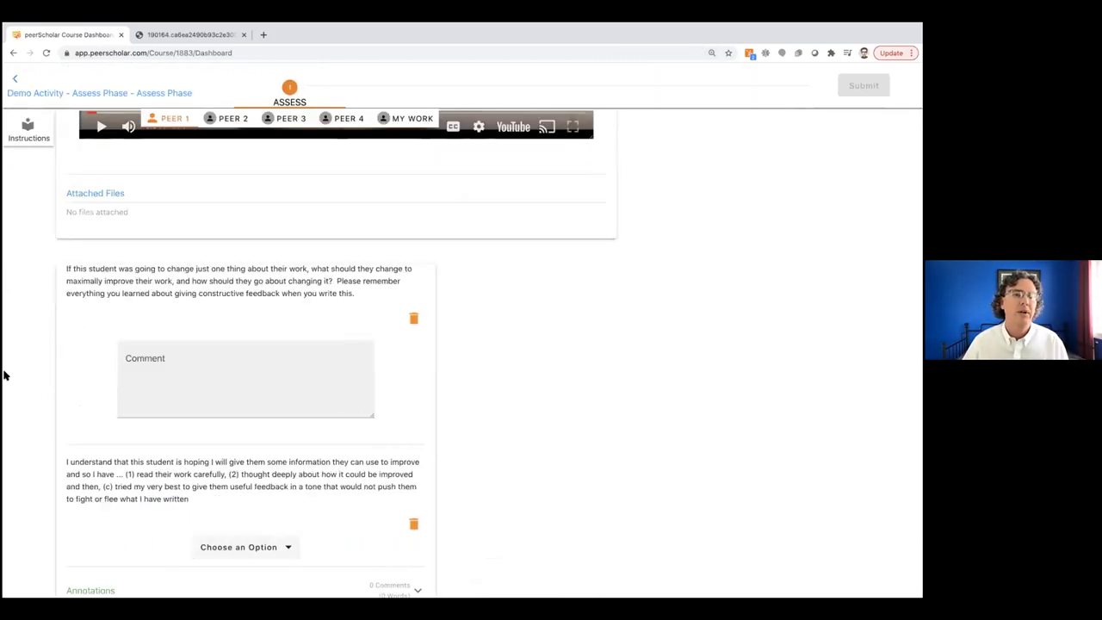
scroll(276, 293, up, 4)
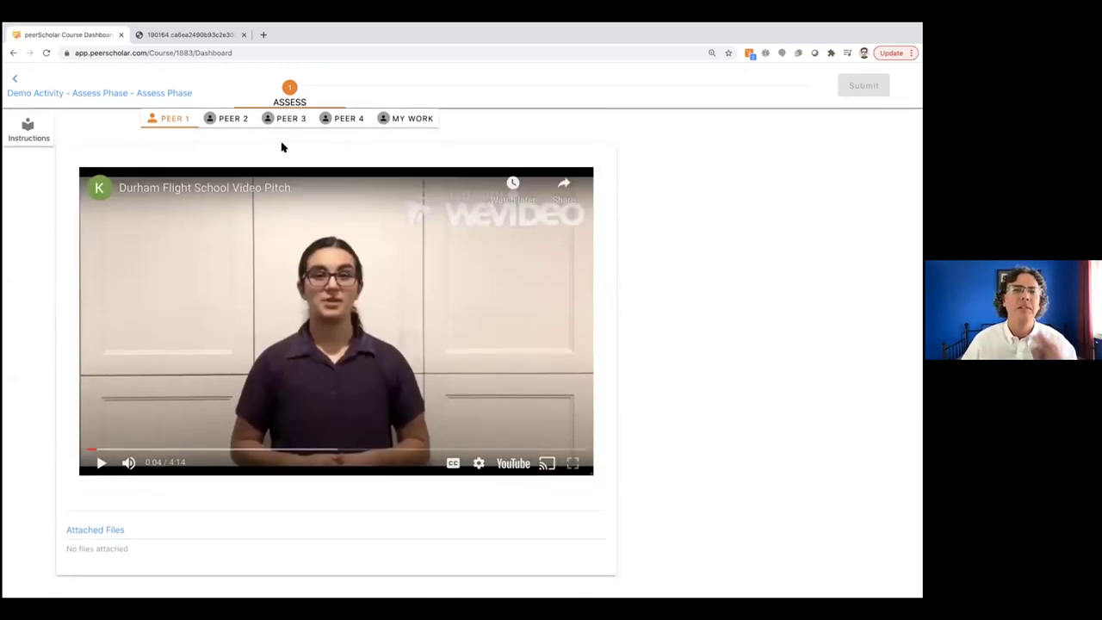
click(237, 123)
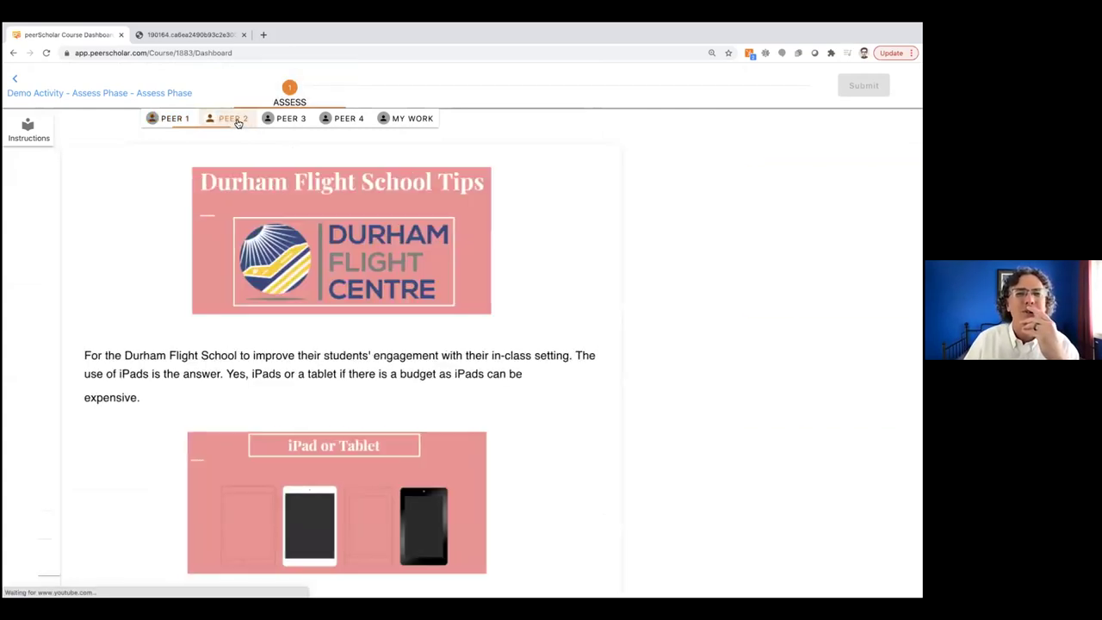
- Look through Peer 3's submission on gamification and blended learning, from its table of contents to the section on pilot training
click(291, 122)
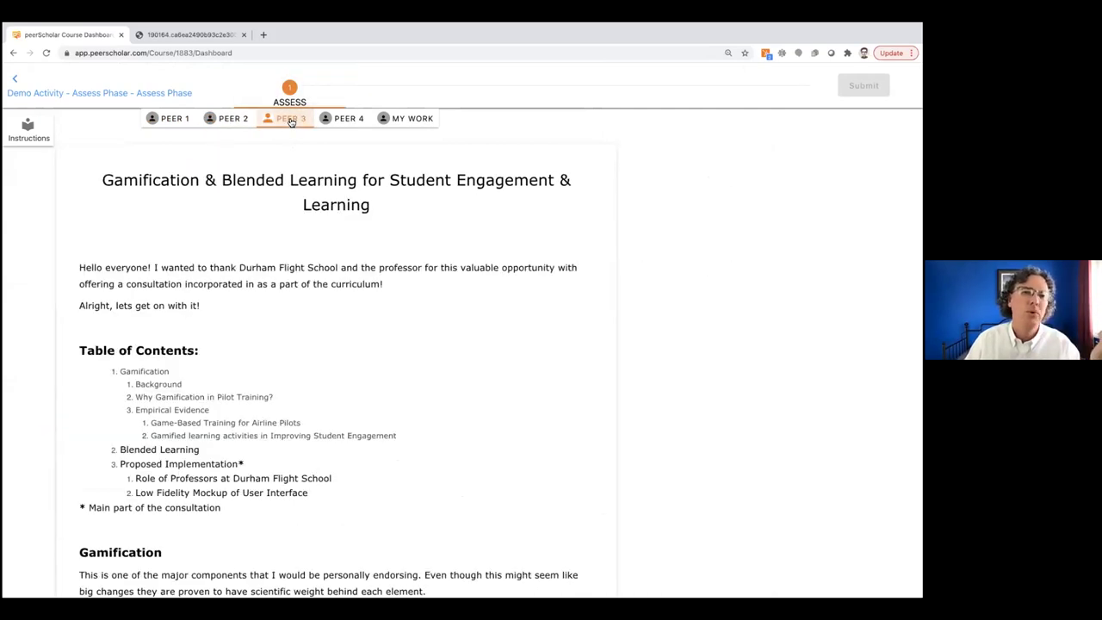
scroll(310, 263, down, 3)
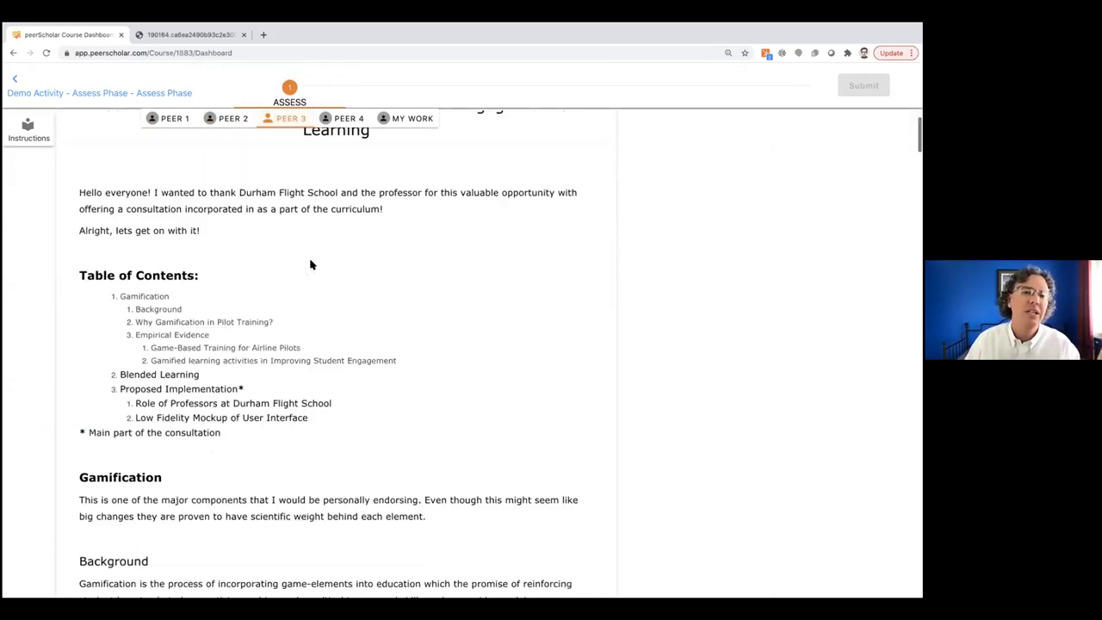
scroll(311, 263, down, 1)
scroll(311, 263, down, 4)
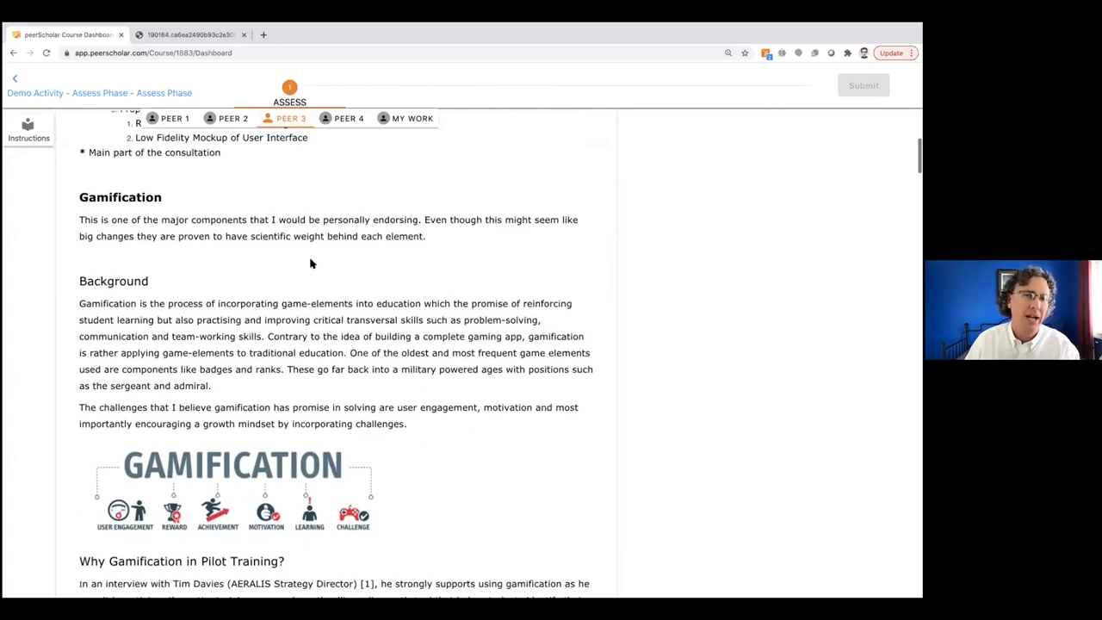
scroll(307, 259, down, 1)
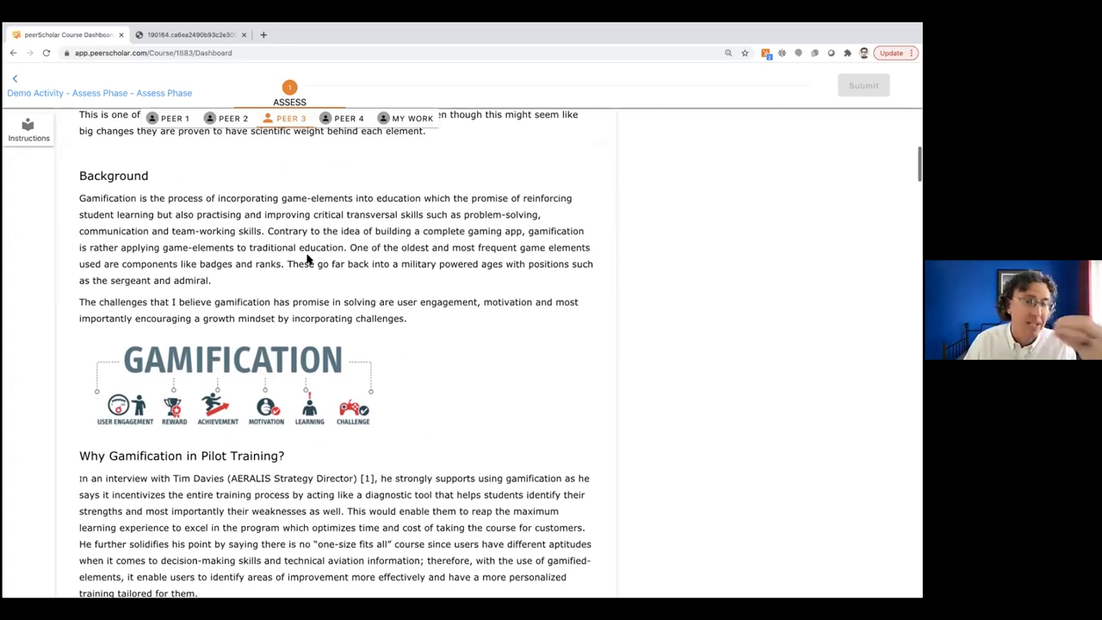
scroll(307, 256, down, 1)
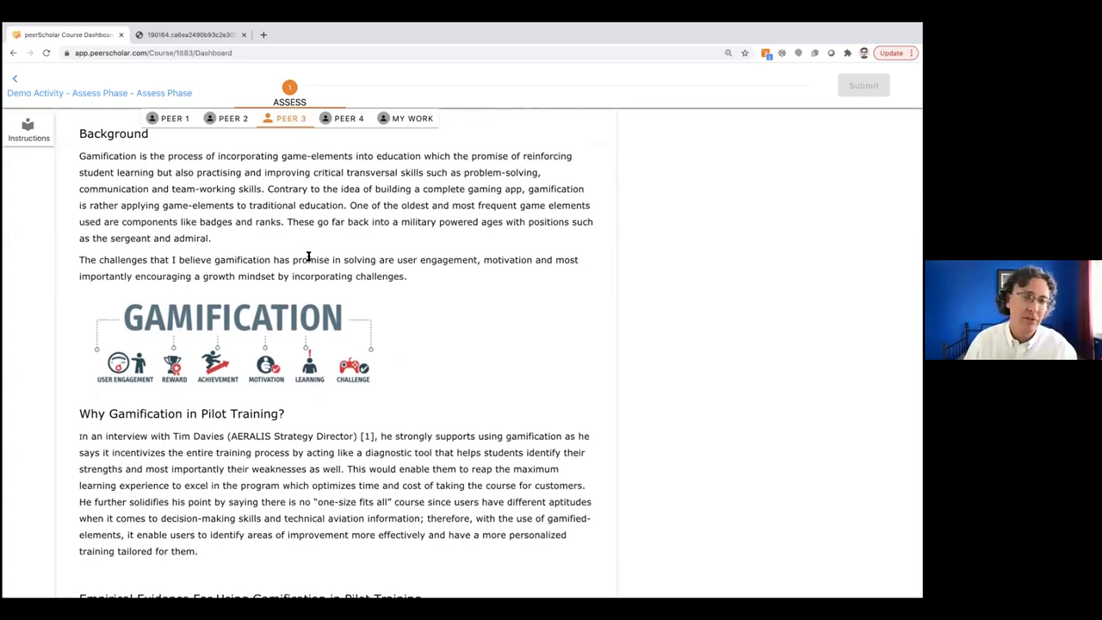
scroll(306, 231, up, 2)
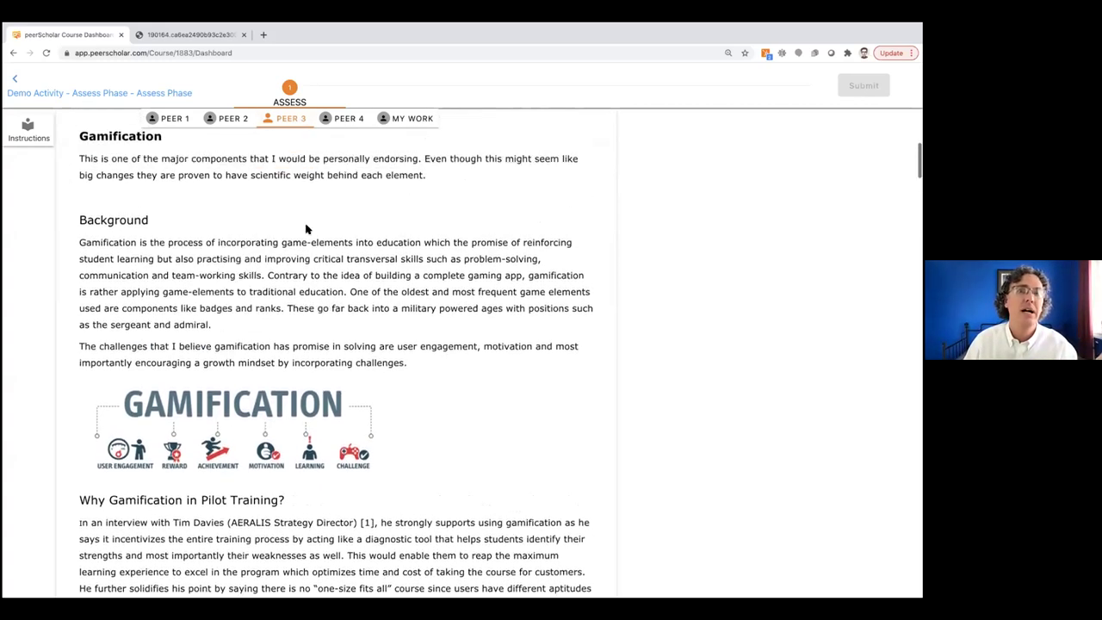
- Leave and re-enter the demo activity's Assess phase through its instructions, and review Peer 1's assessment questions beside the submission
click(17, 80)
click(504, 366)
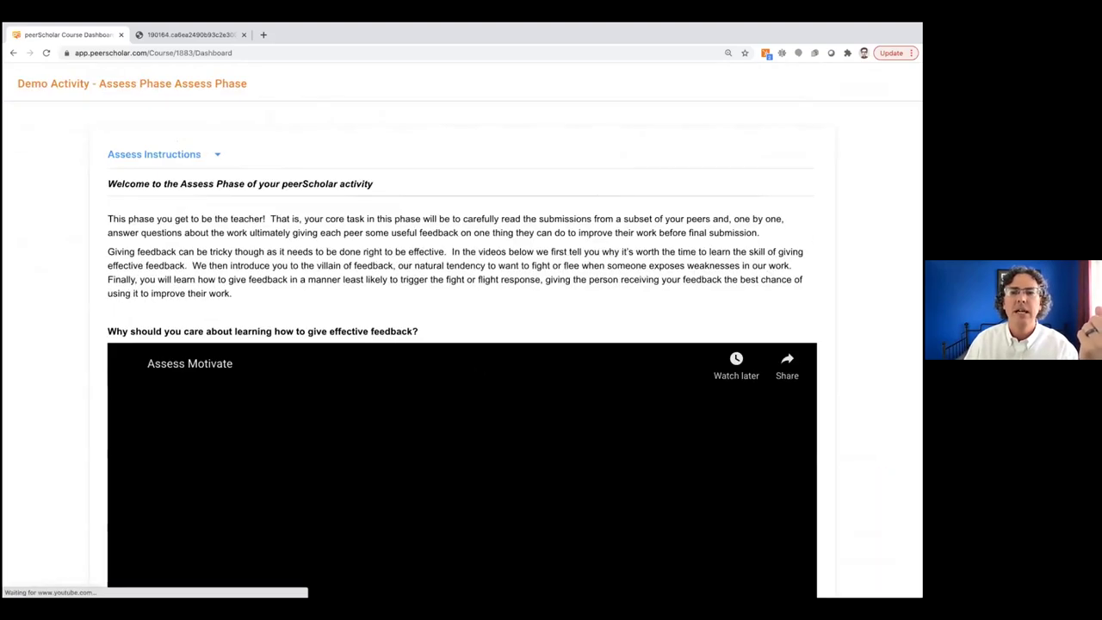
scroll(465, 426, down, 8)
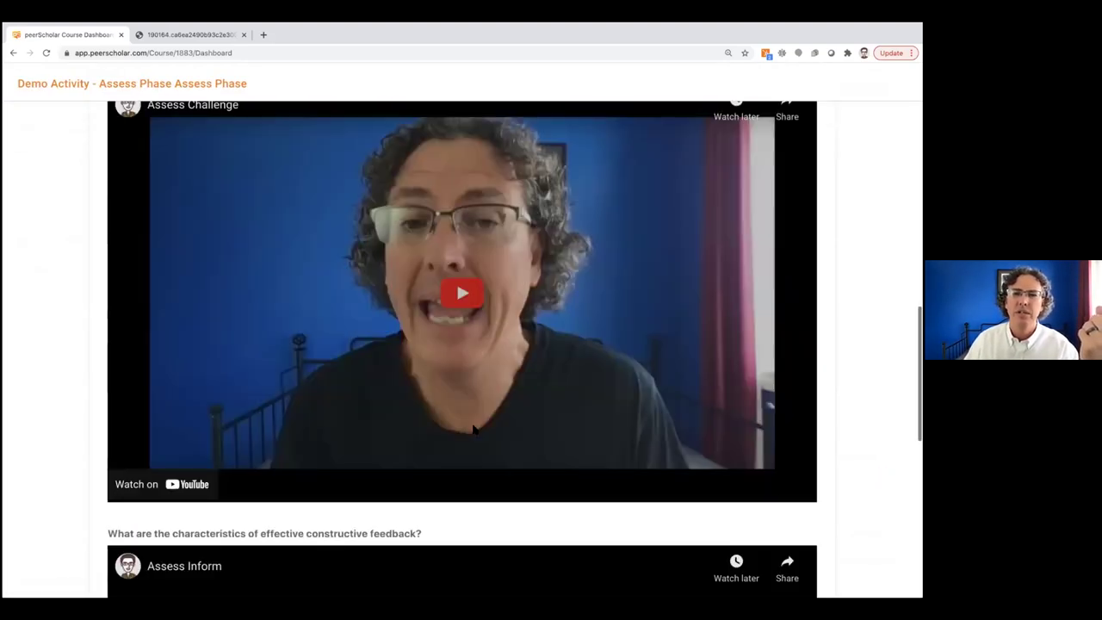
scroll(473, 428, down, 6)
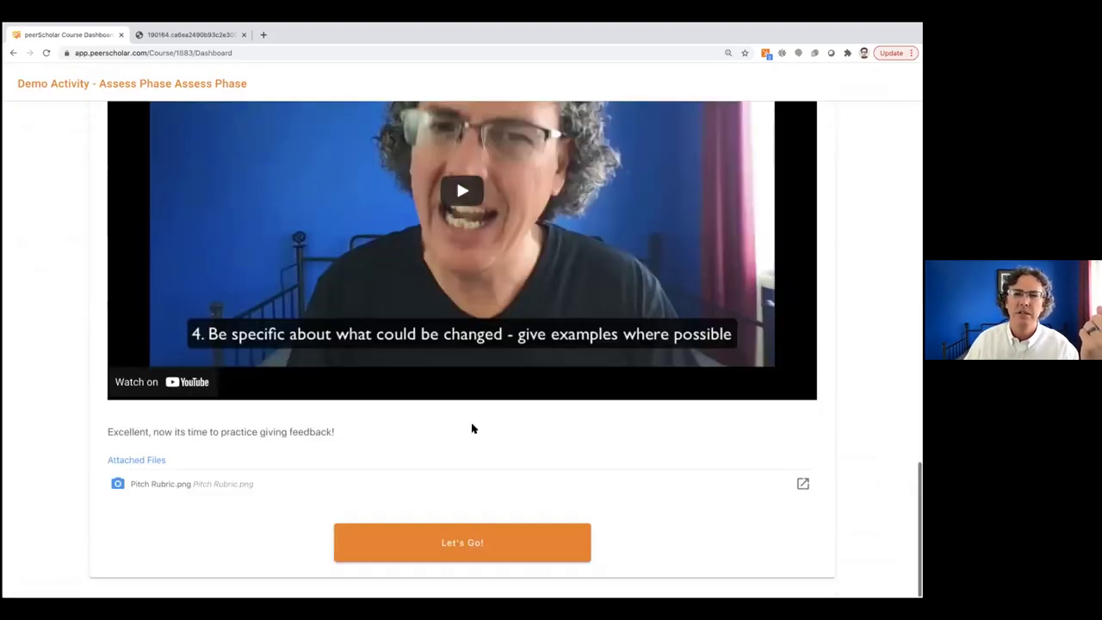
click(472, 544)
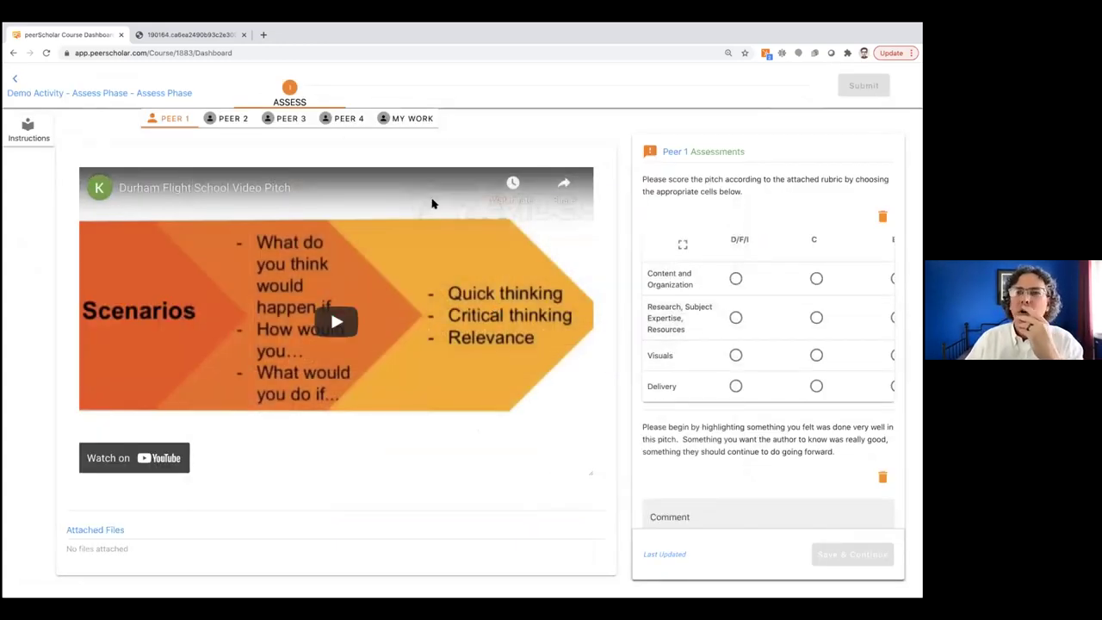
scroll(766, 379, down, 4)
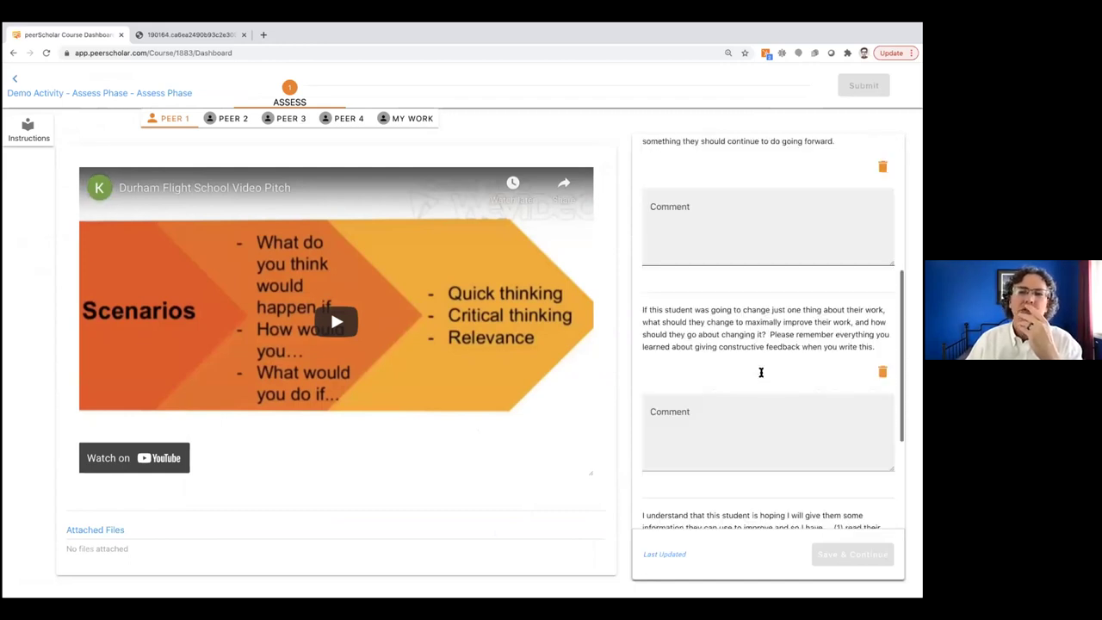
scroll(762, 372, down, 1)
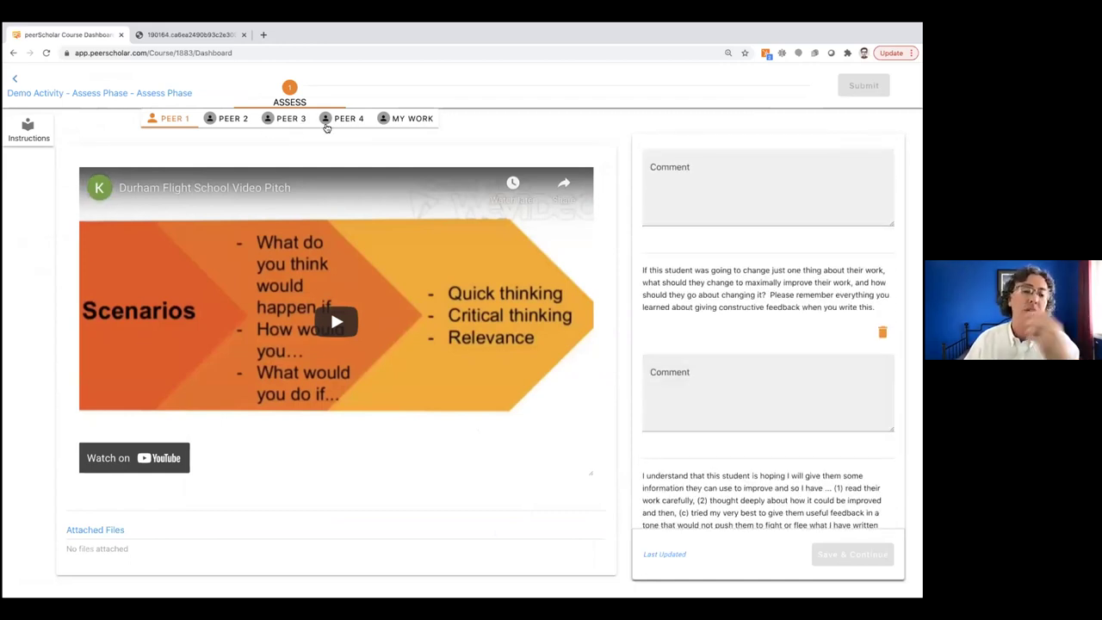
- View the student's own submission alongside its self-assessment questions
click(403, 120)
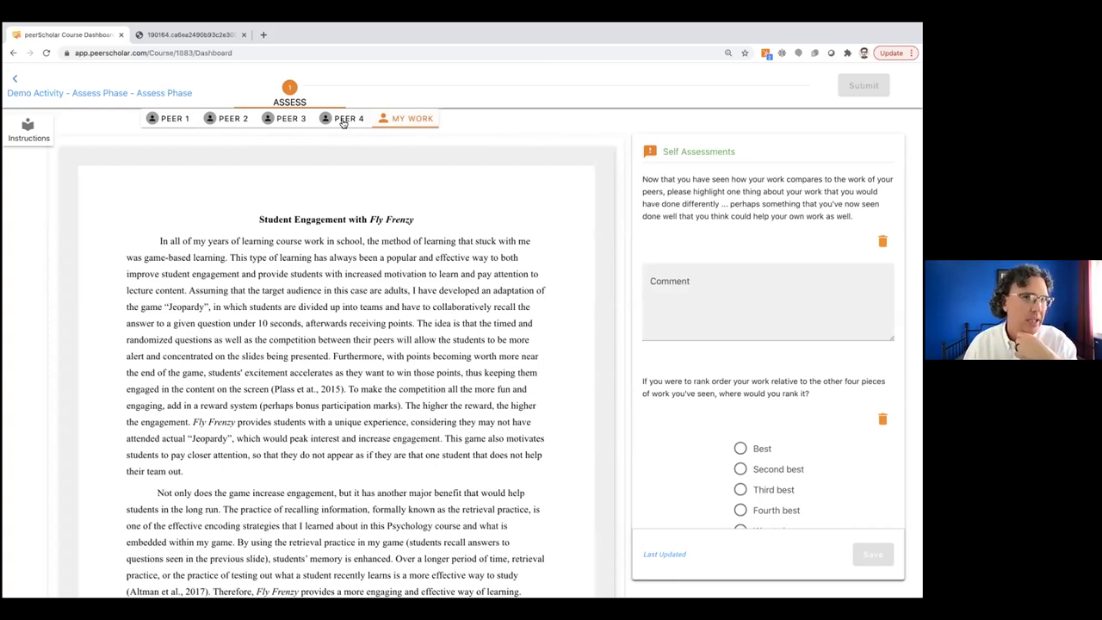
scroll(339, 289, down, 10)
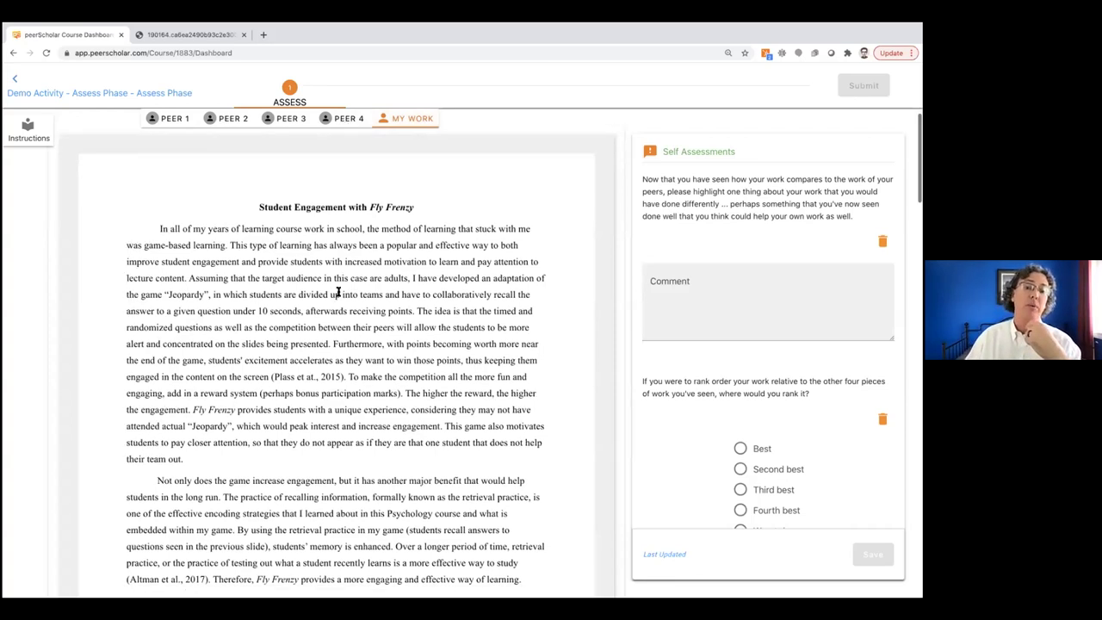
scroll(339, 289, up, 12)
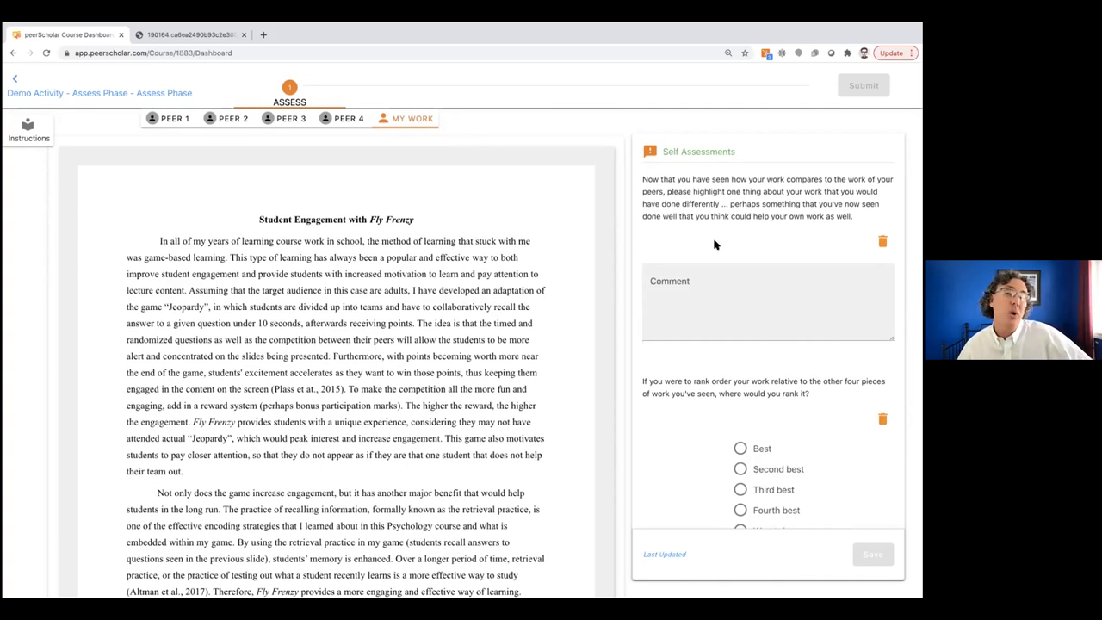
- Review Peer 4's assessment questions, and compare them with the self-assessment comment and ranking questions for the student's own work
click(344, 120)
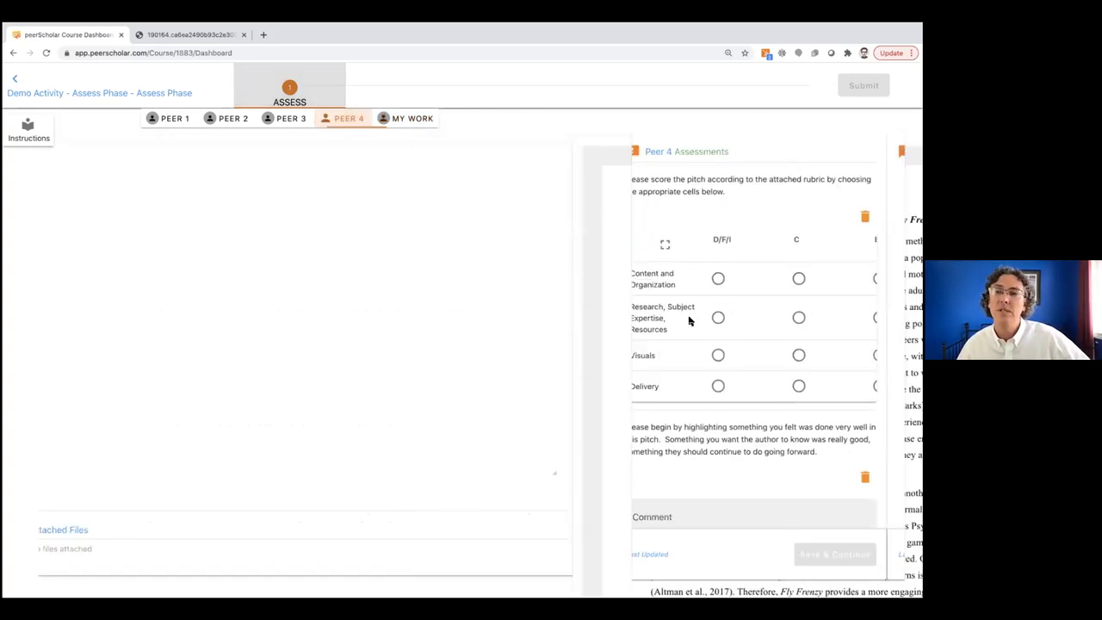
scroll(731, 326, down, 3)
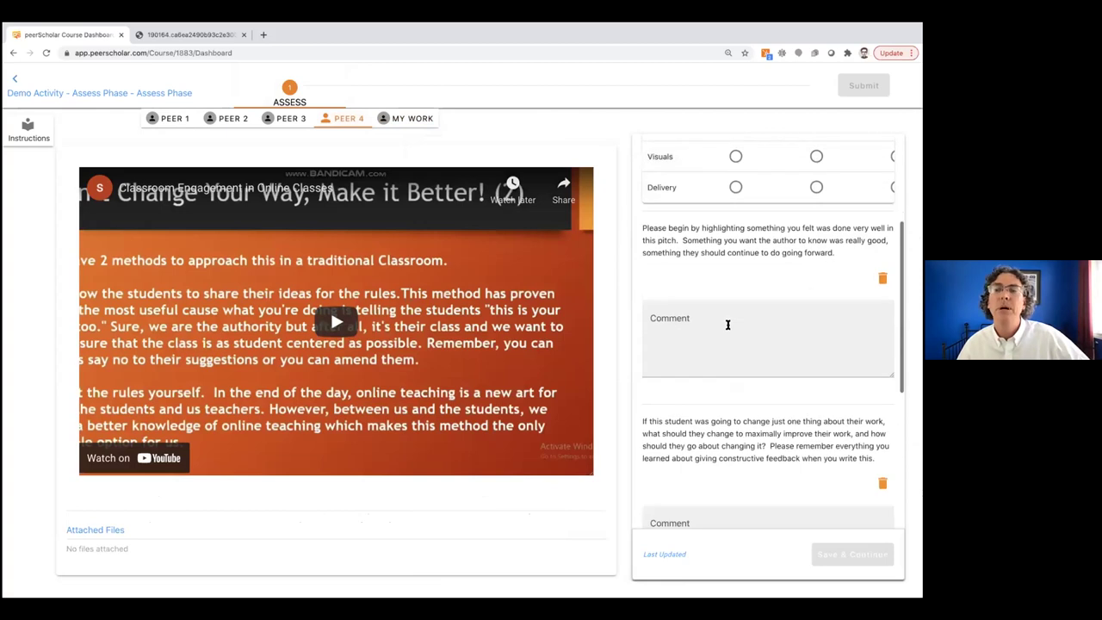
scroll(728, 325, down, 3)
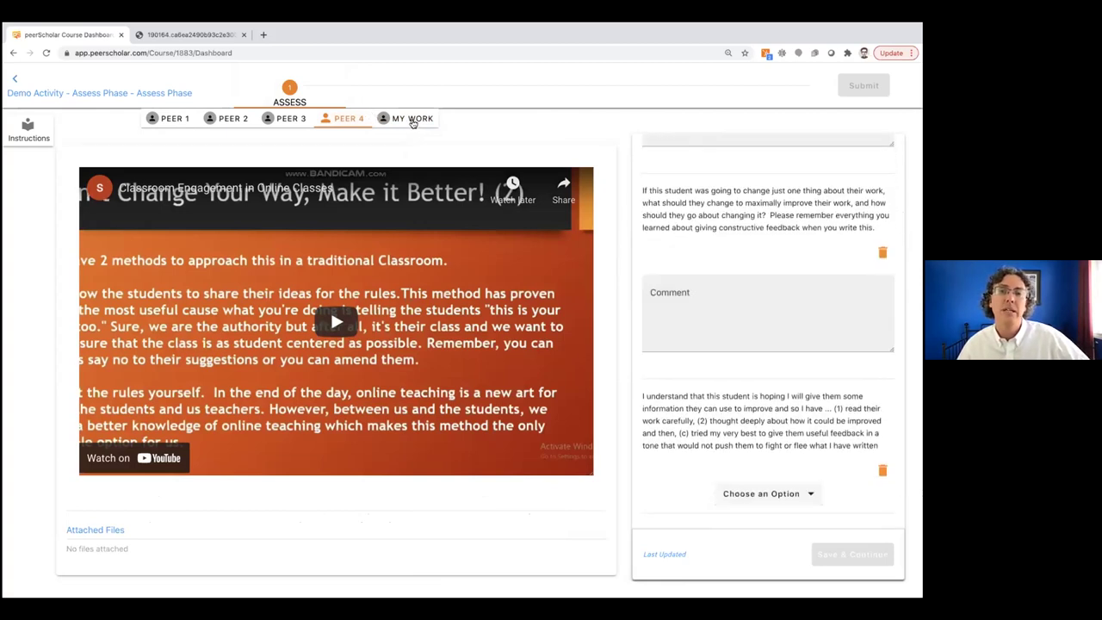
click(413, 120)
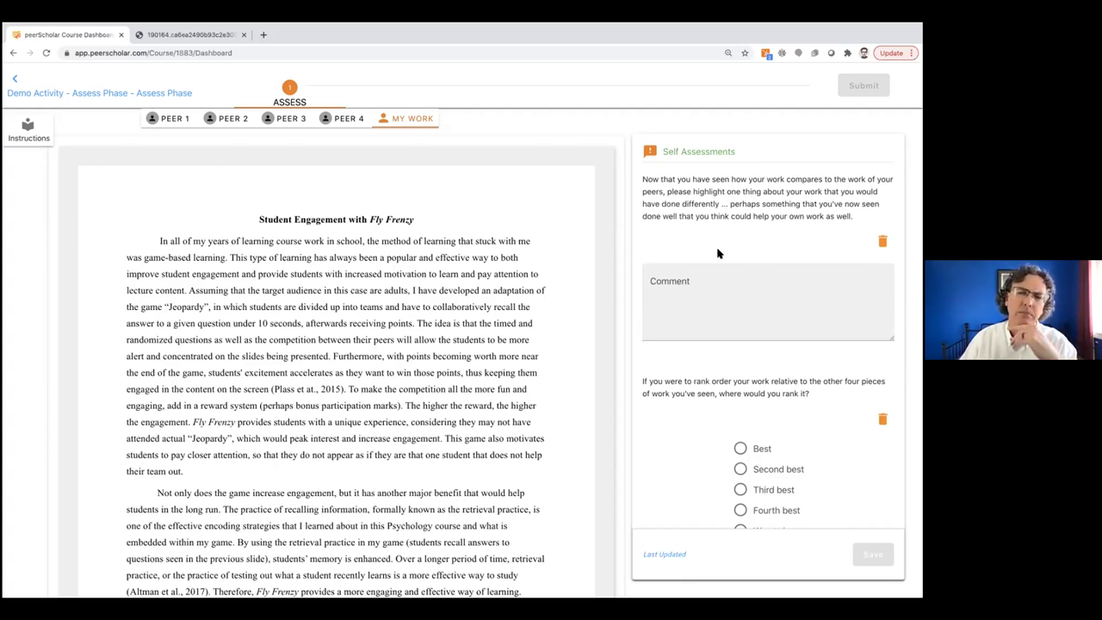
scroll(718, 249, down, 1)
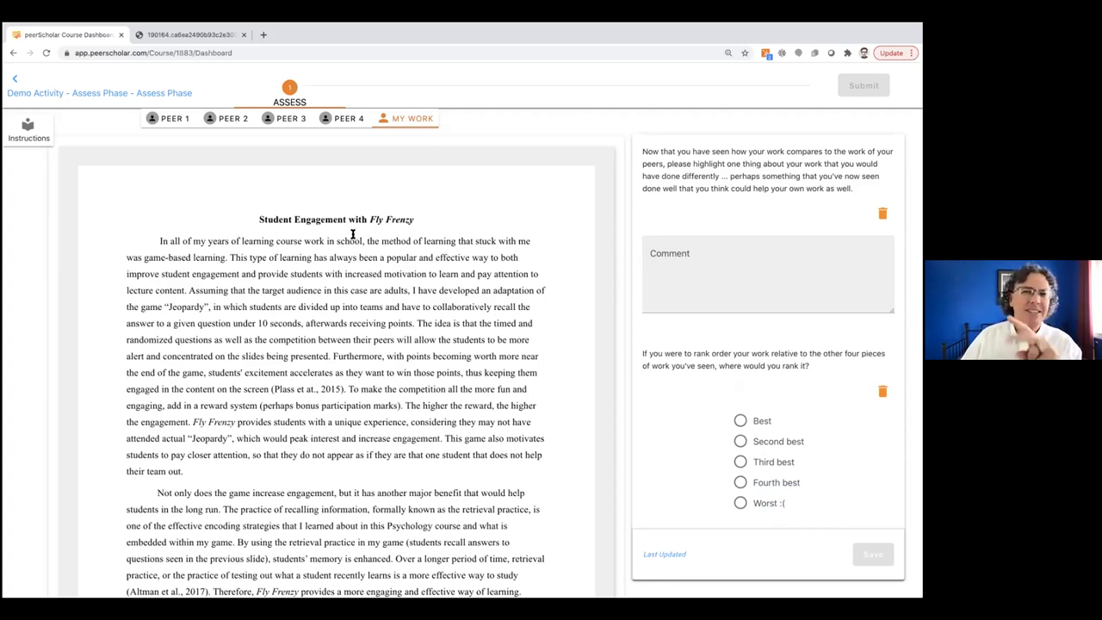
- Leave the Assess activity, open the Reflect phase demo activity, and look through its instructions on learning from feedback
click(17, 79)
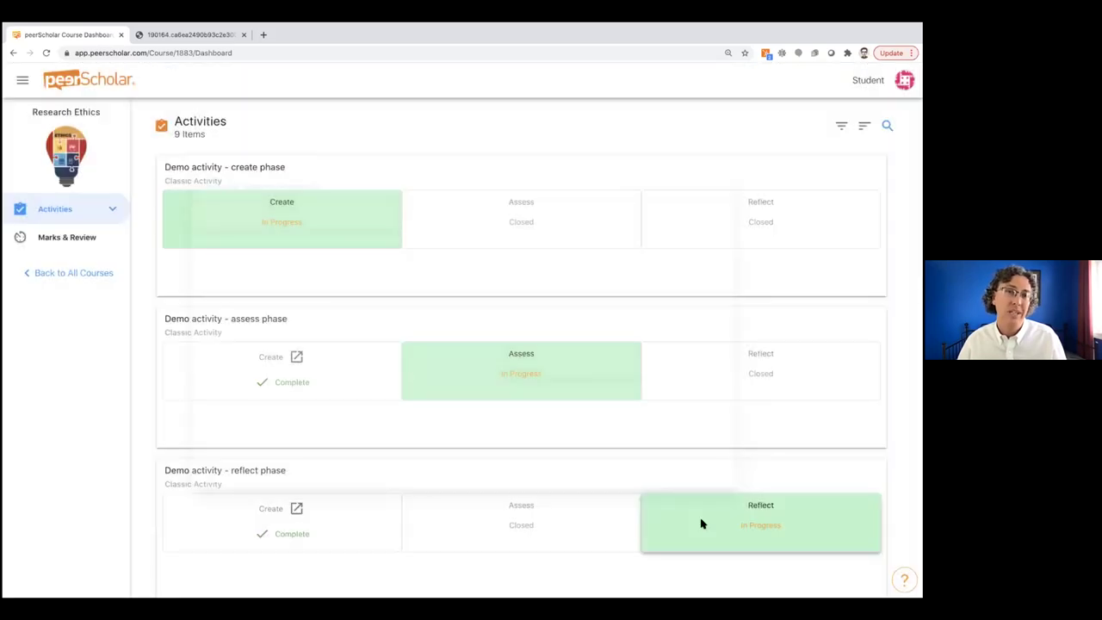
click(702, 524)
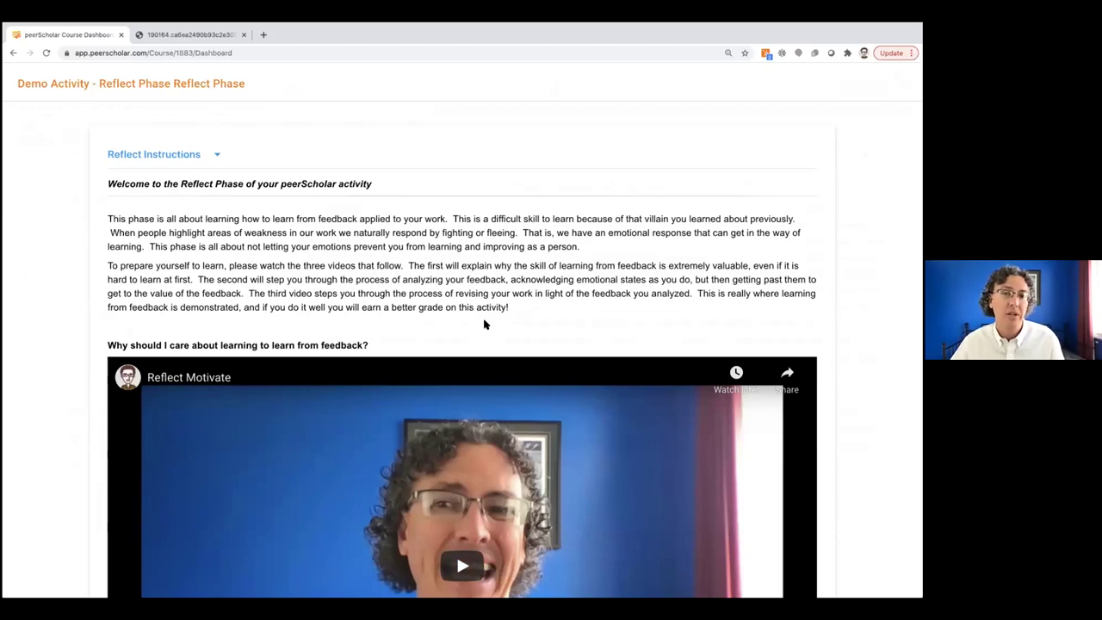
scroll(484, 323, down, 2)
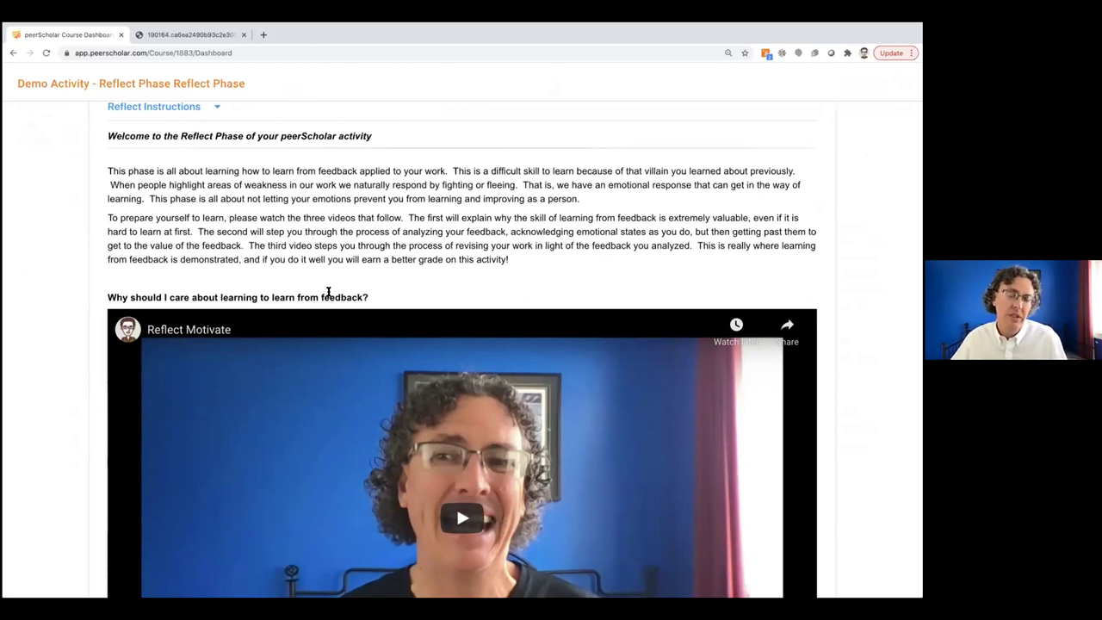
scroll(328, 293, down, 5)
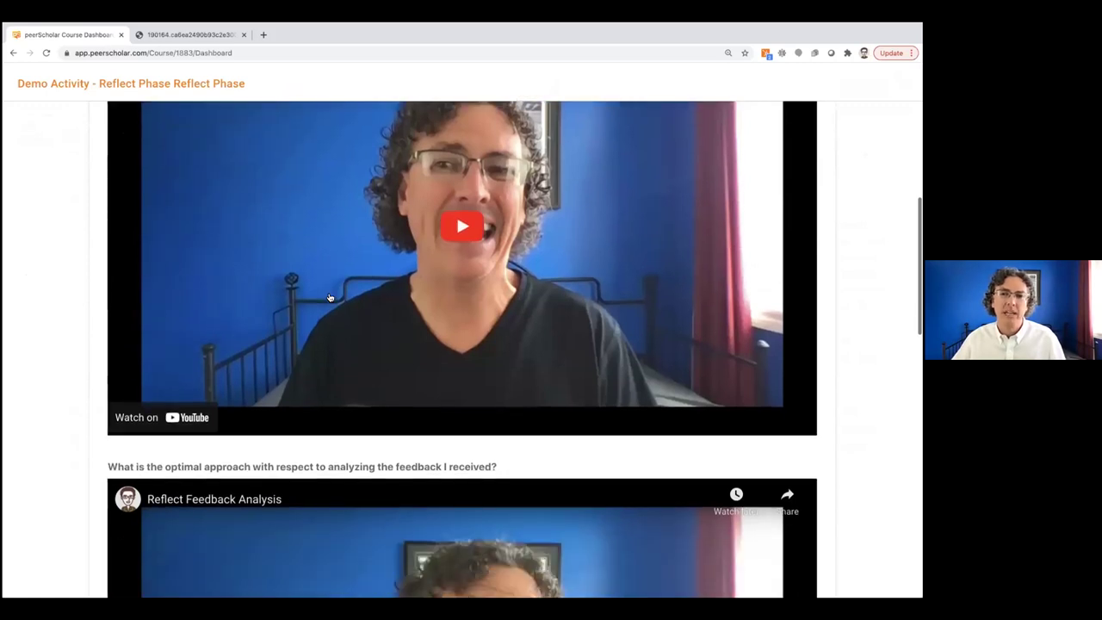
scroll(328, 298, down, 1)
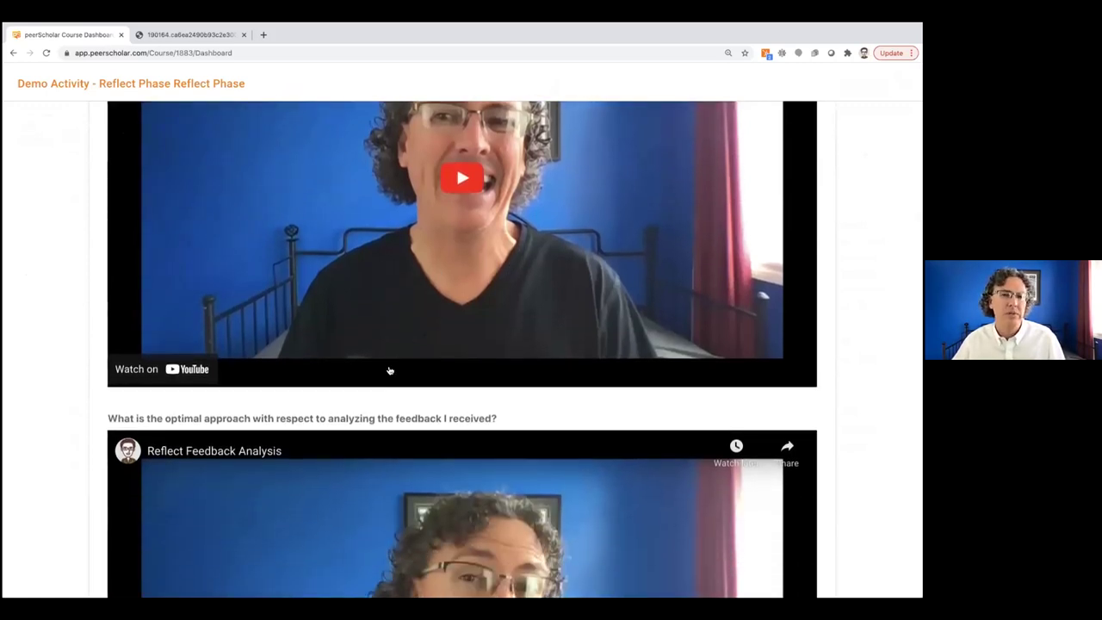
scroll(389, 370, down, 2)
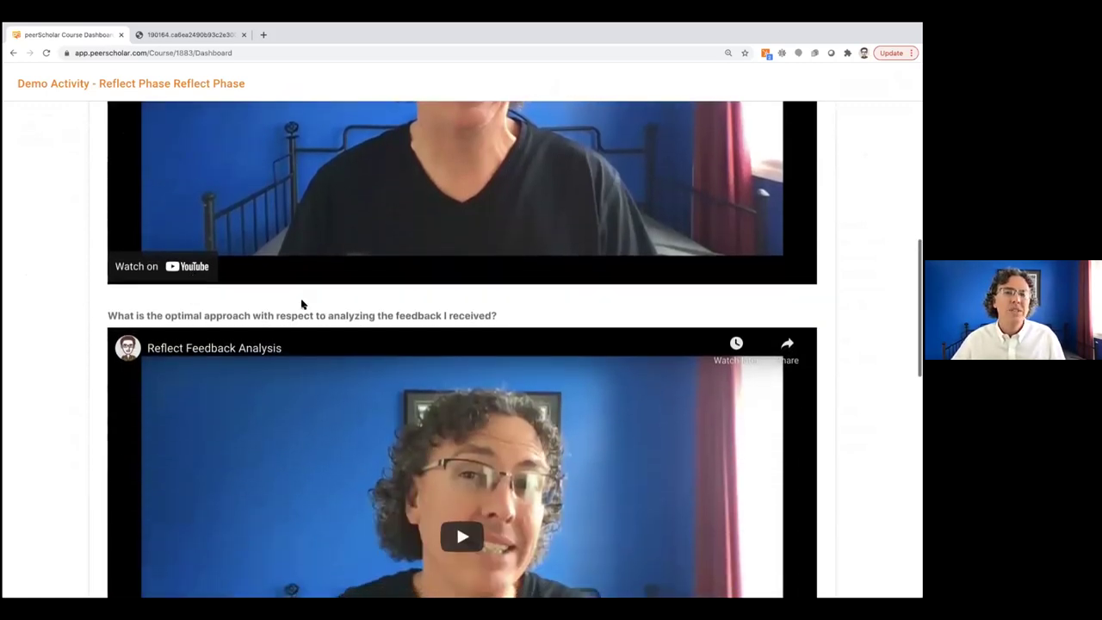
scroll(397, 315, down, 2)
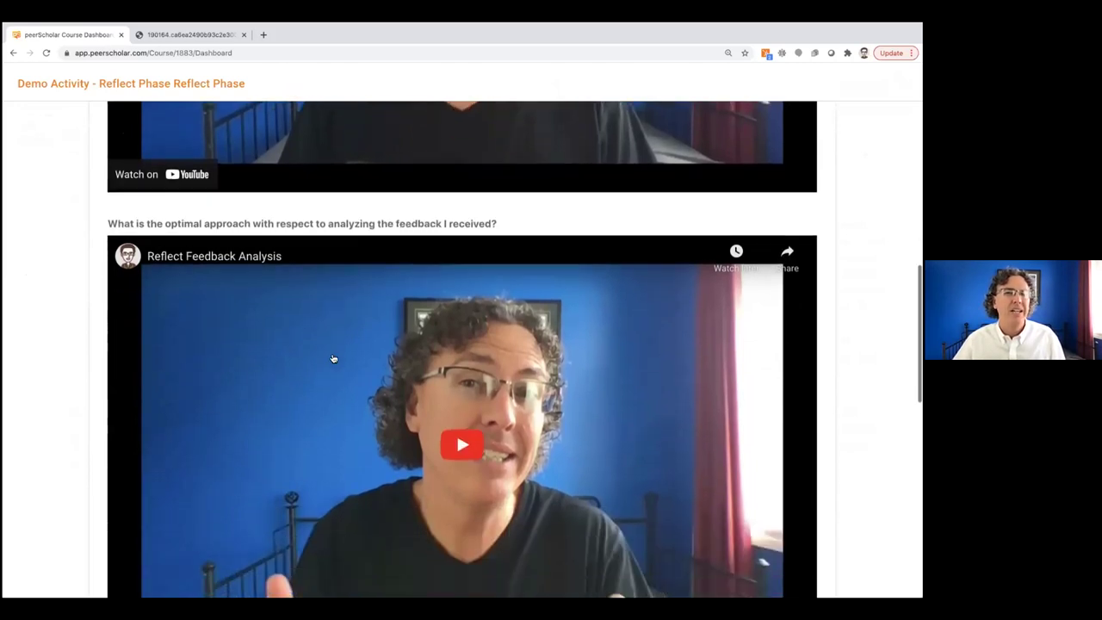
- Look over the instruction videos on analyzing received feedback and on revising the work
scroll(305, 420, down, 1)
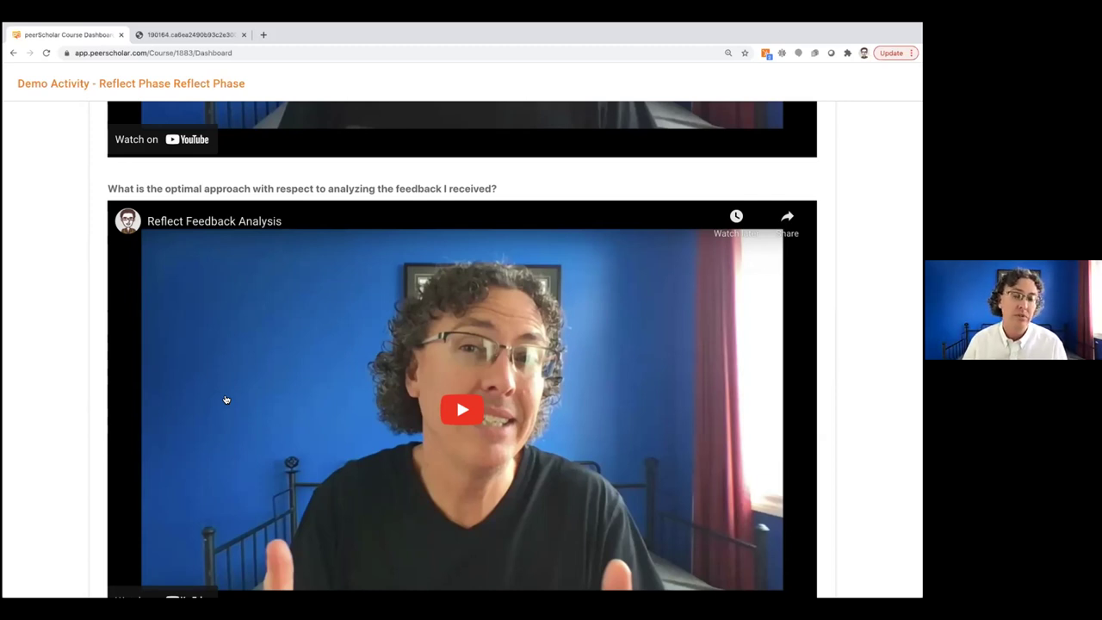
scroll(269, 427, down, 2)
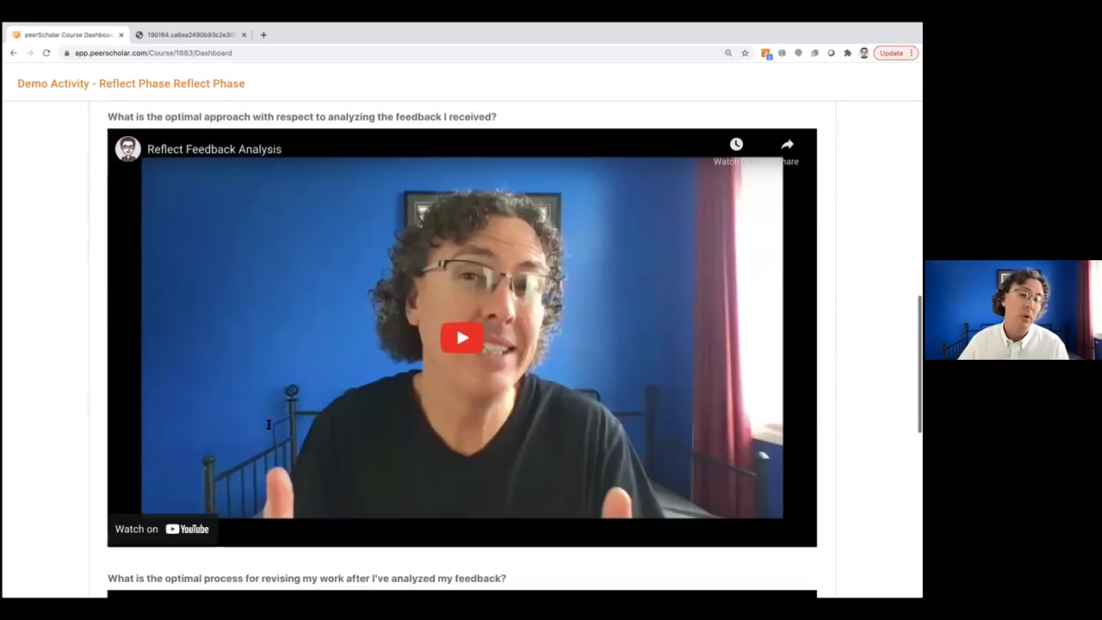
scroll(269, 423, down, 7)
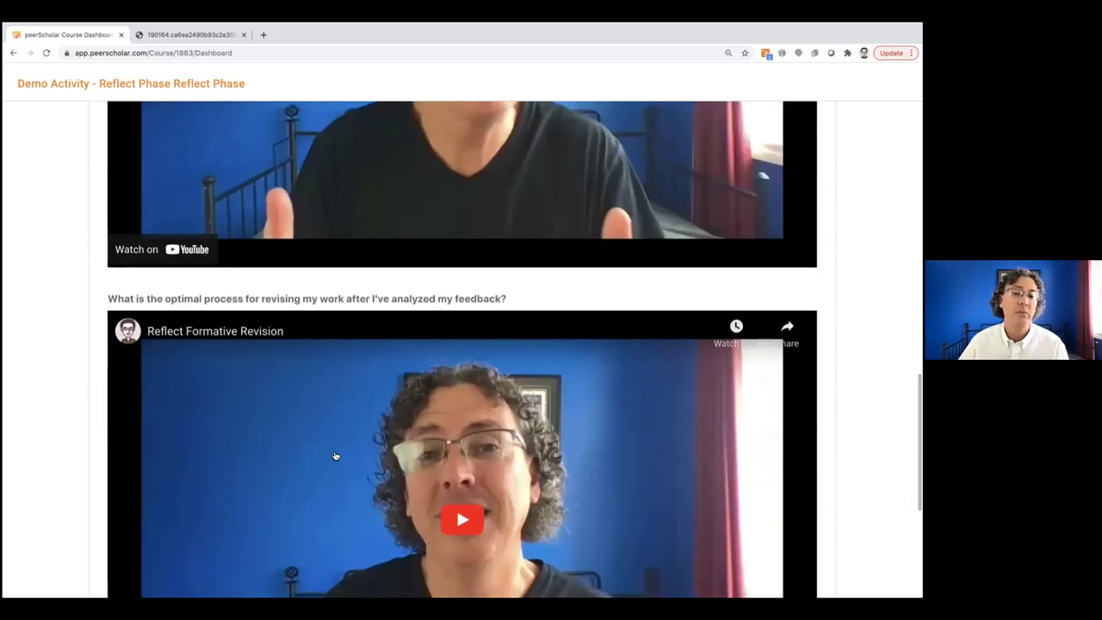
scroll(336, 456, down, 4)
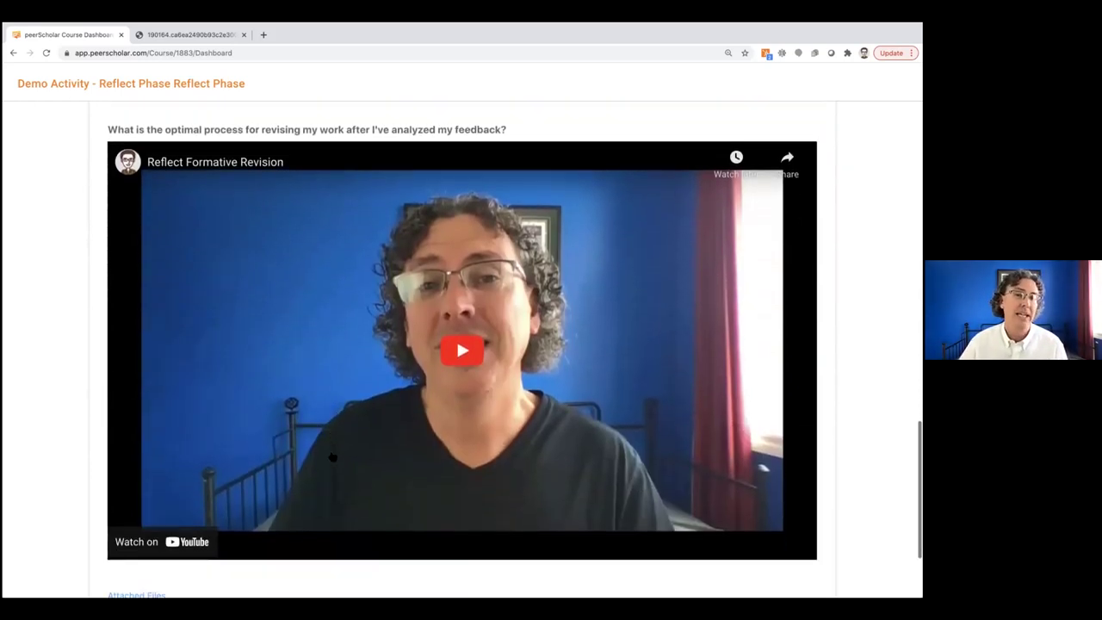
scroll(334, 455, up, 1)
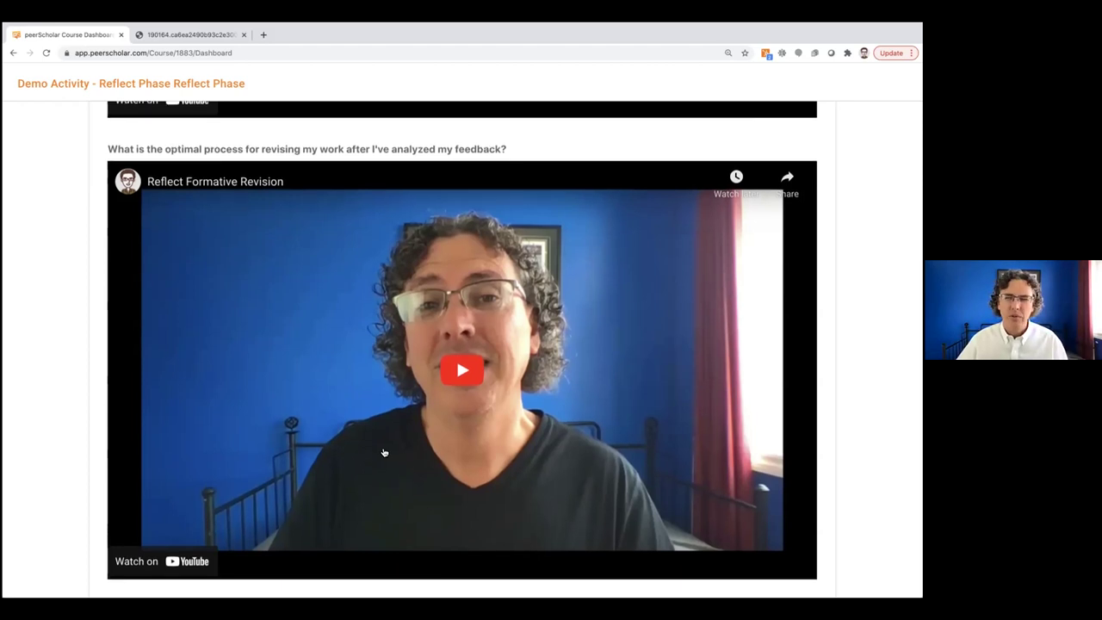
- Enter the Reflect activity from the end of its instructions and widen Peer 1's feedback panel to fit all rubric columns
scroll(385, 454, down, 3)
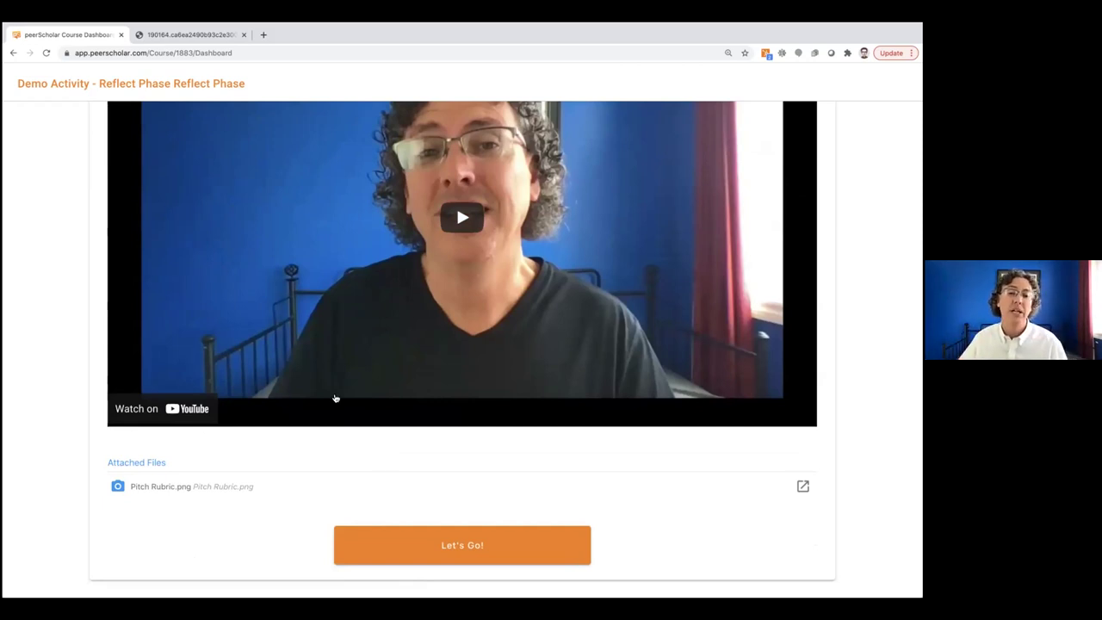
click(416, 549)
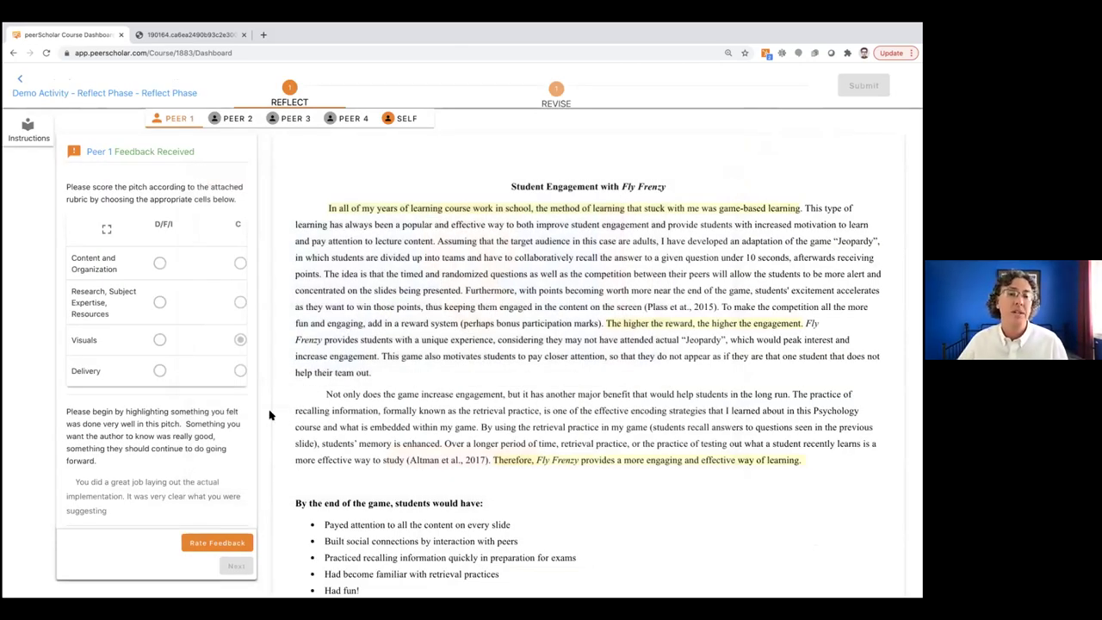
drag(288, 414, 435, 424)
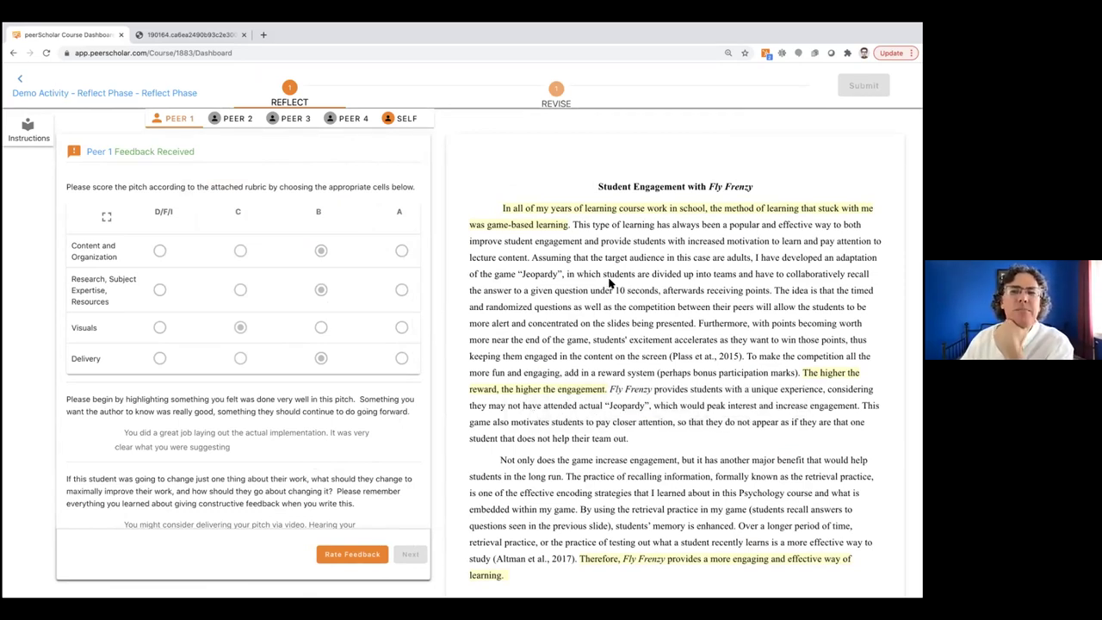
- Switch to Peer 3's feedback and read the inline comments on the highlighted passages of the Fly Frenzy submission
click(239, 121)
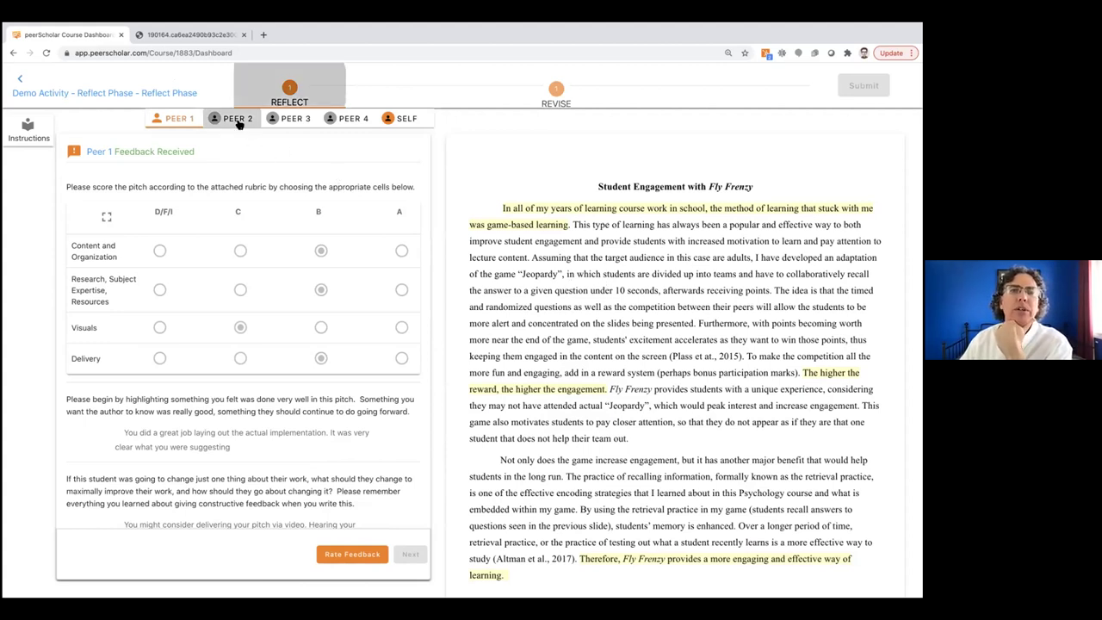
click(289, 122)
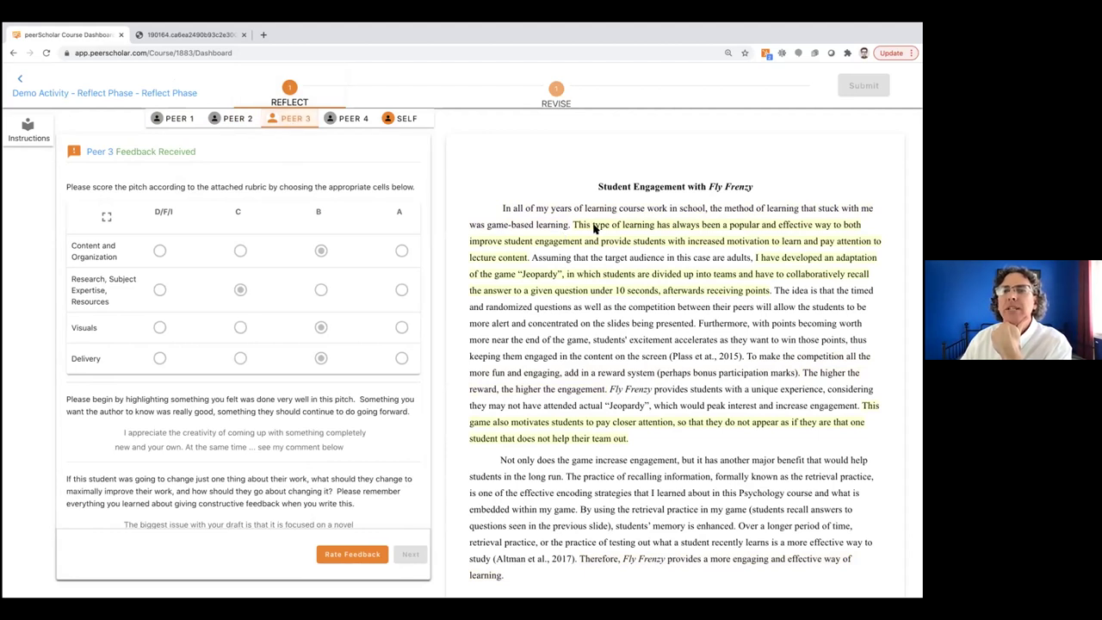
mouse_move(574, 276)
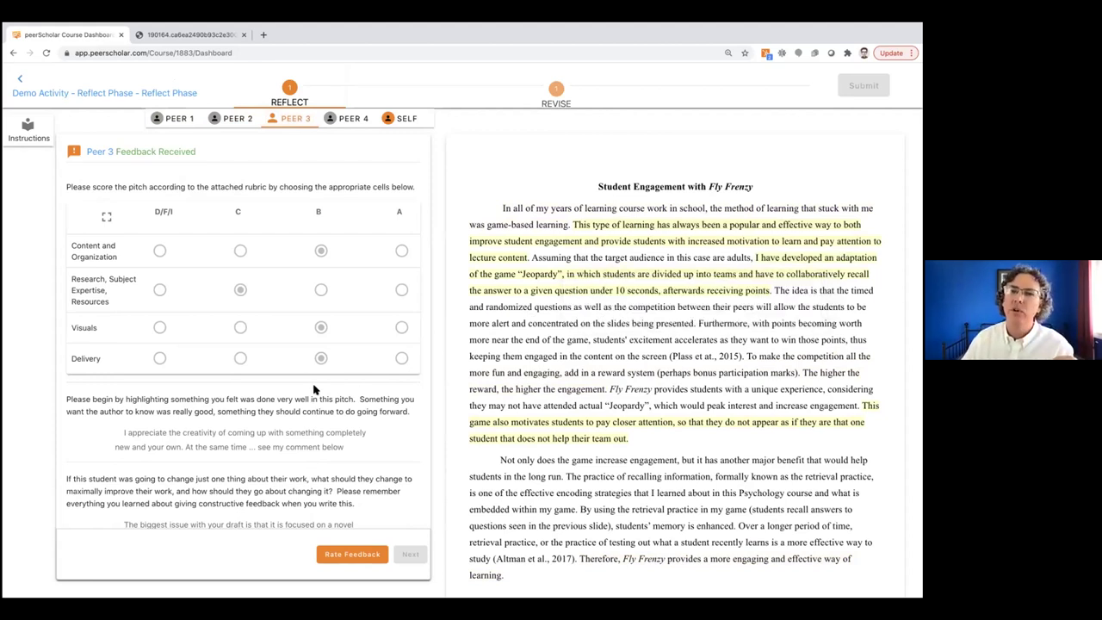
mouse_move(641, 274)
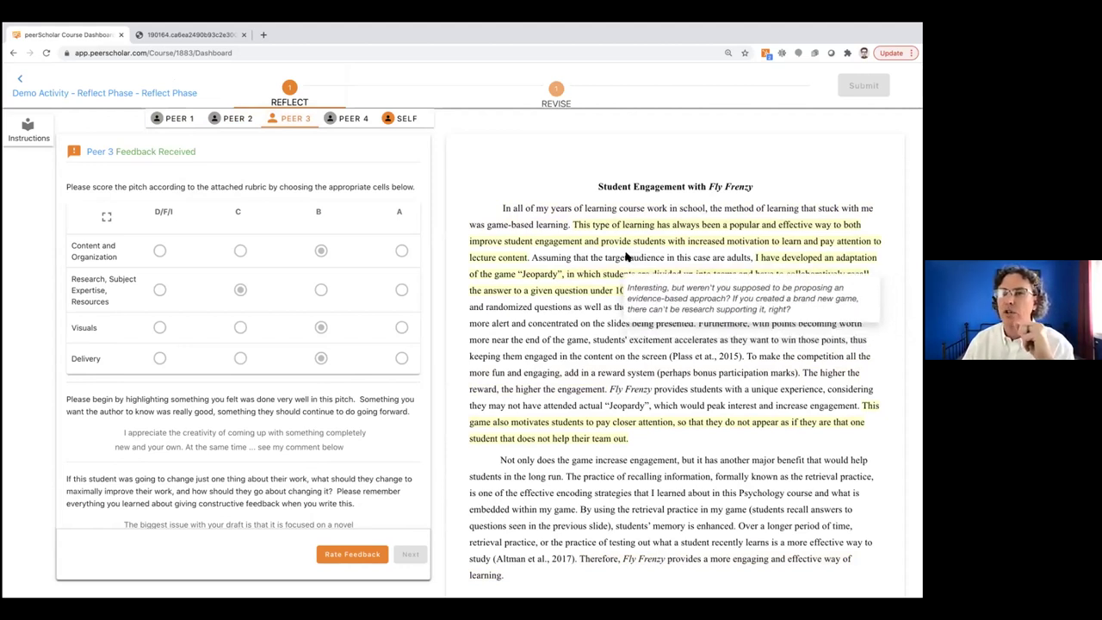
mouse_move(633, 241)
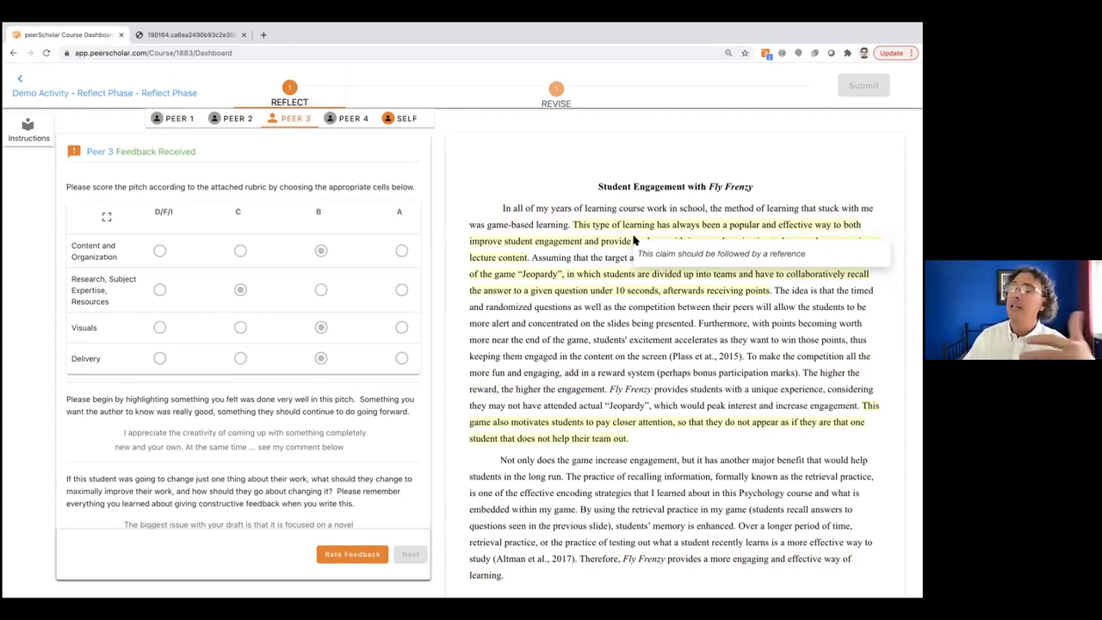
mouse_move(656, 338)
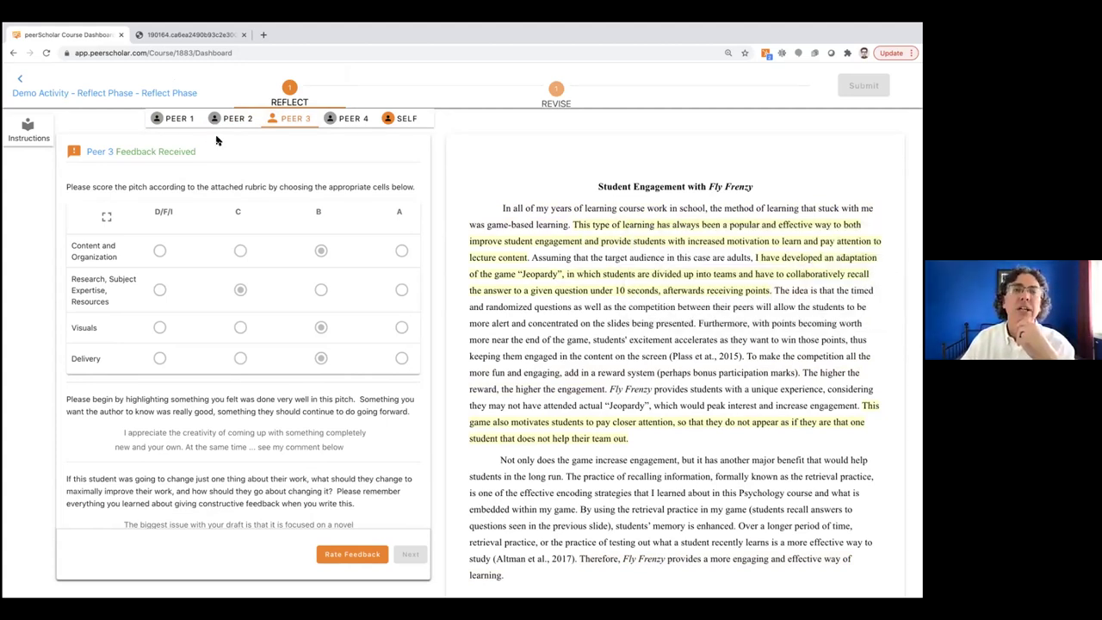
- Return to Peer 1's feedback, read its inline comments and written answers, and highlight the advice about delivering the pitch via video
click(186, 122)
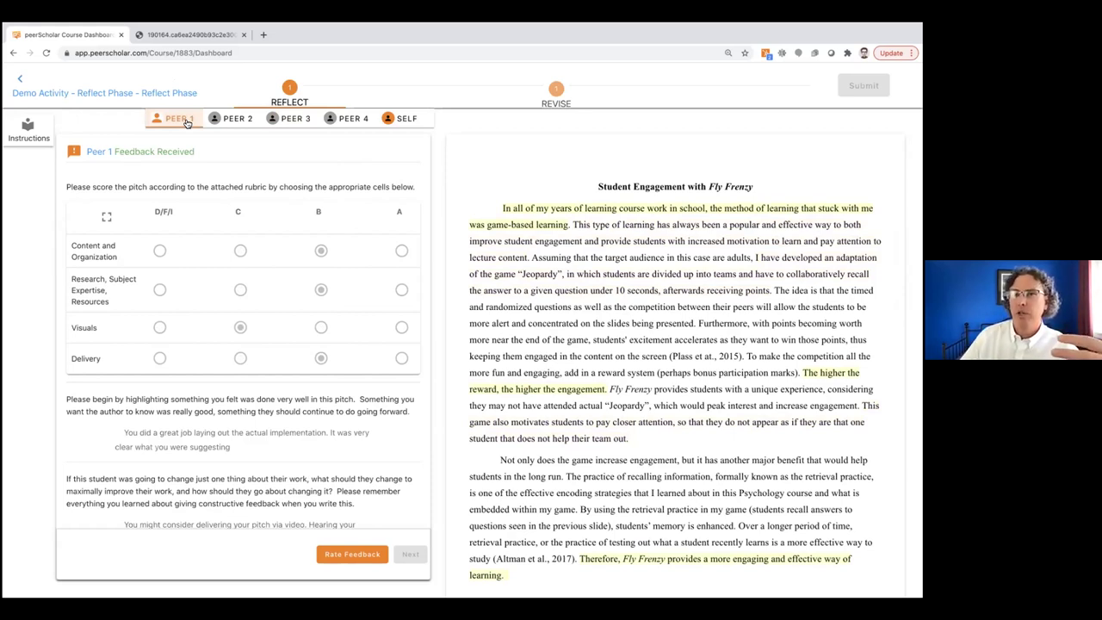
mouse_move(528, 212)
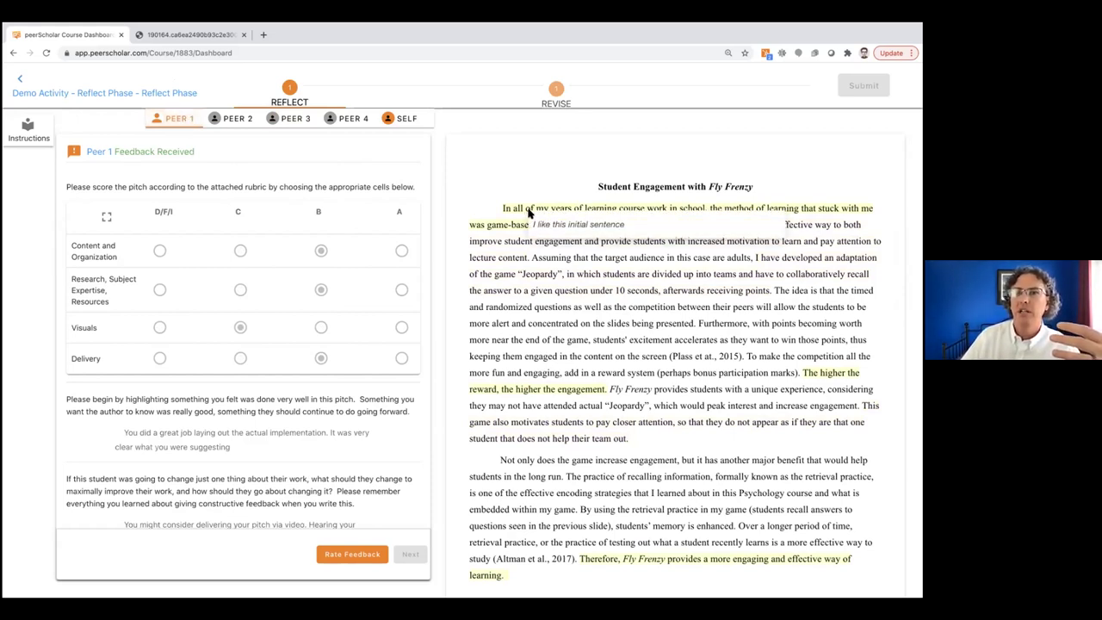
mouse_move(585, 386)
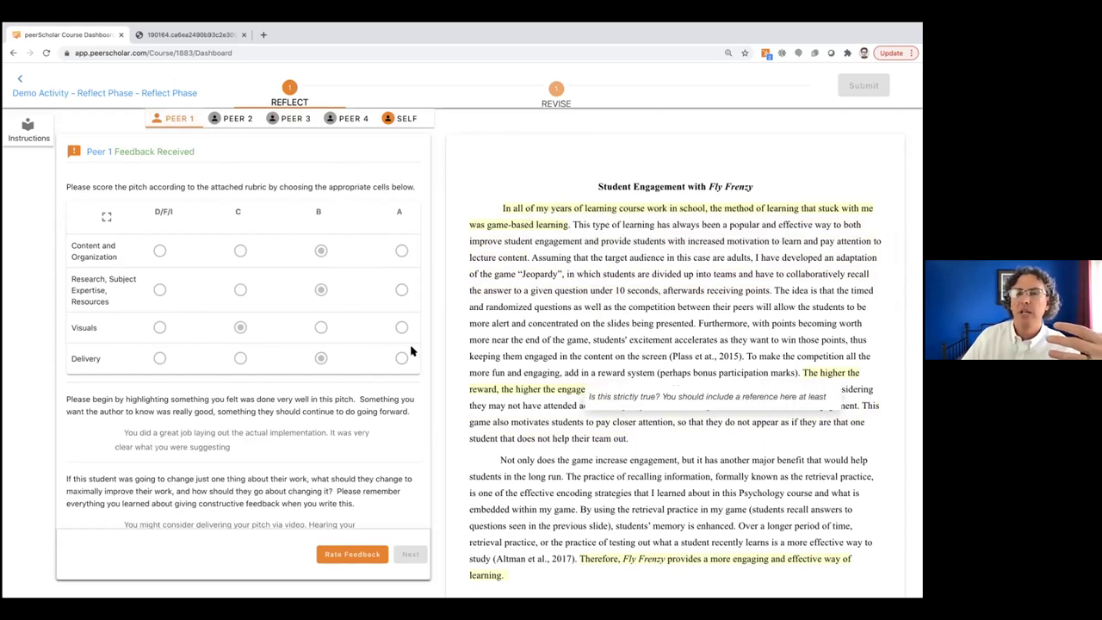
scroll(293, 336, down, 3)
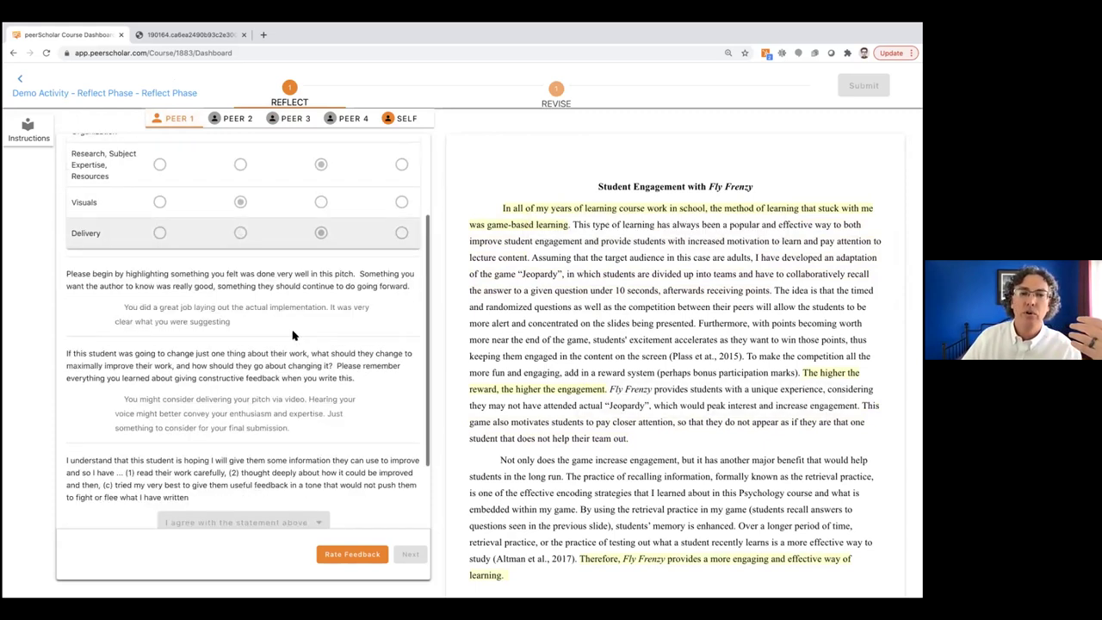
scroll(293, 336, down, 2)
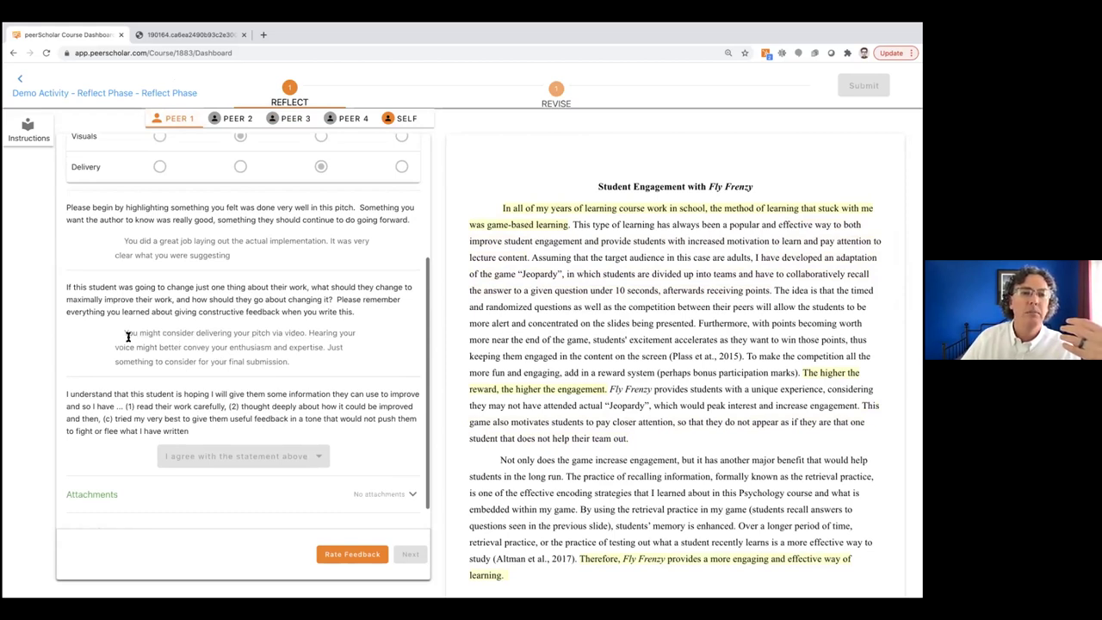
drag(126, 334, 341, 369)
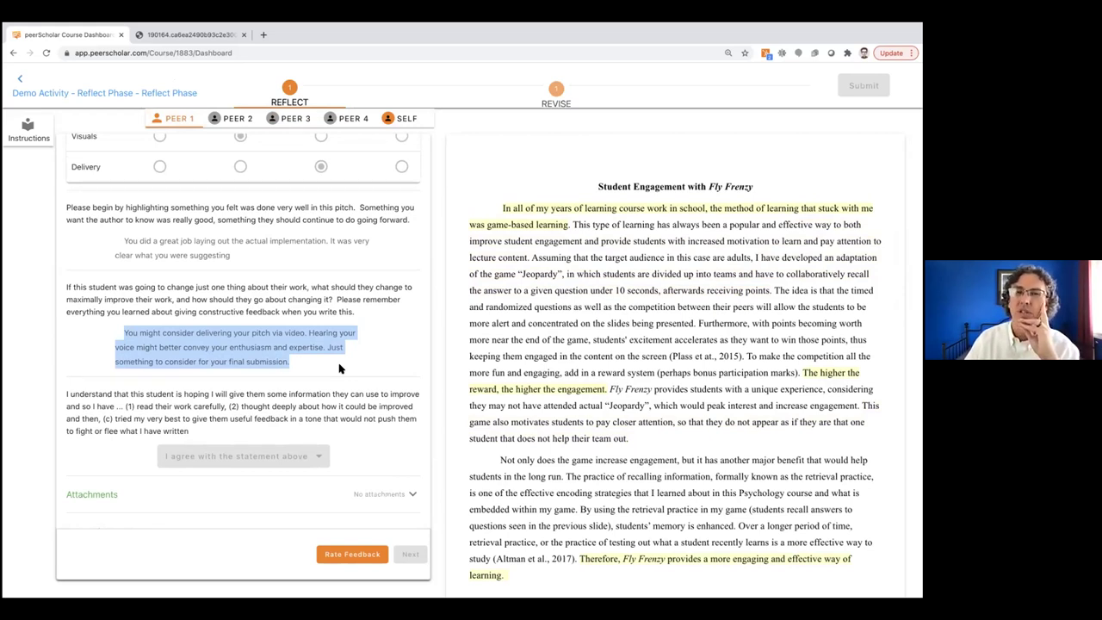
- Start rating Peer 1's feedback and score the negative emotions felt while reading it as 5
click(346, 556)
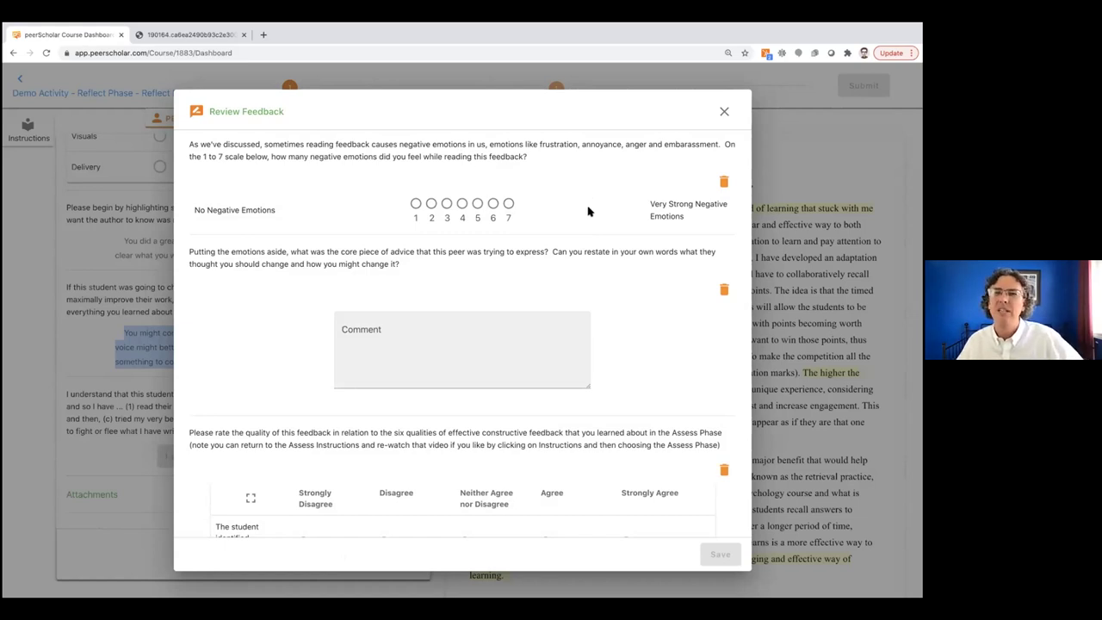
click(474, 203)
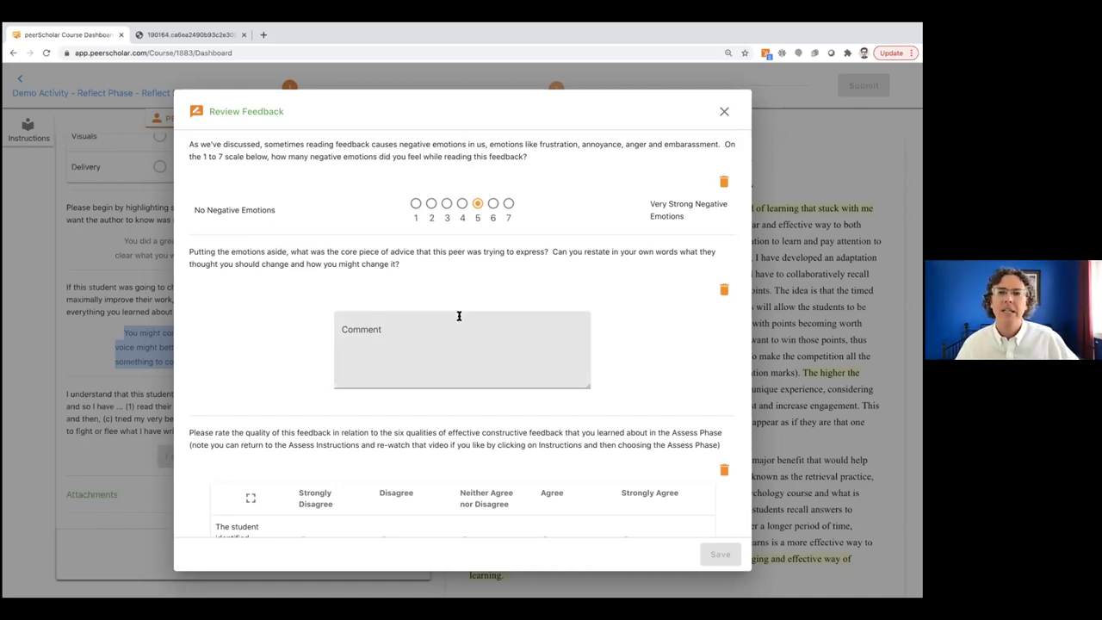
- Examine the feedback quality rubric and the likelihood-of-following-advice question, highlight part of its note on peer advice, and return to the form's start
scroll(436, 328, down, 5)
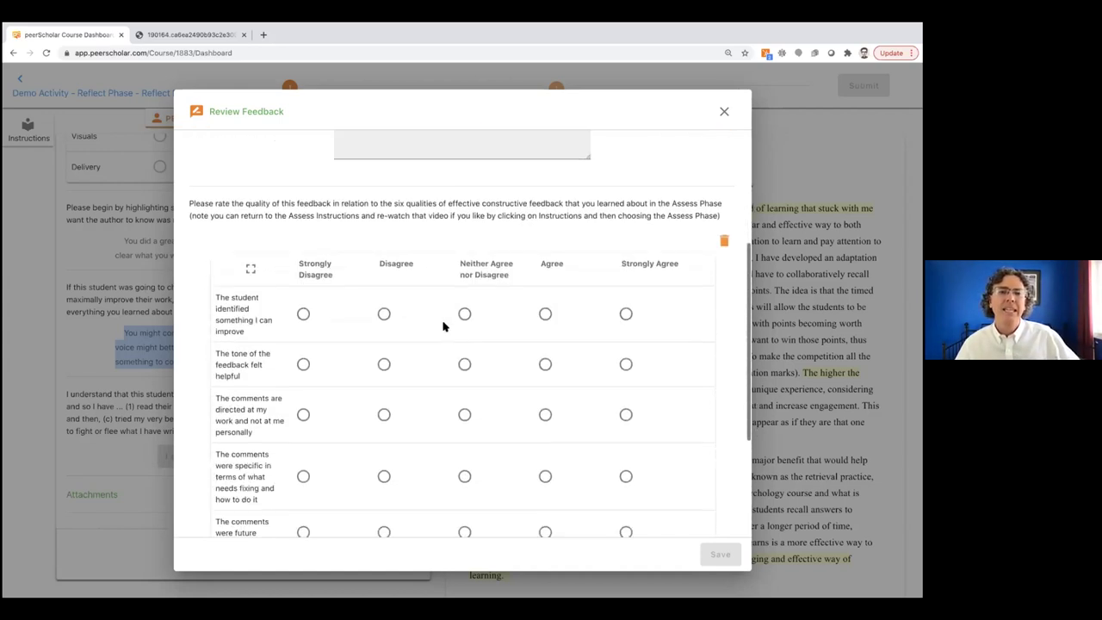
scroll(443, 324, down, 3)
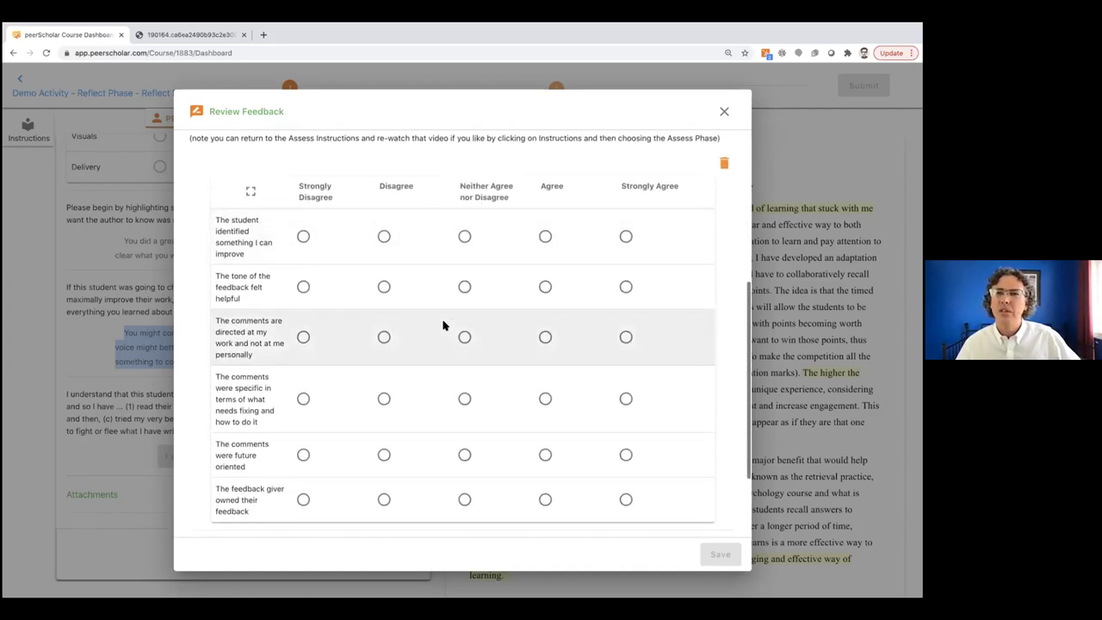
scroll(443, 322, up, 1)
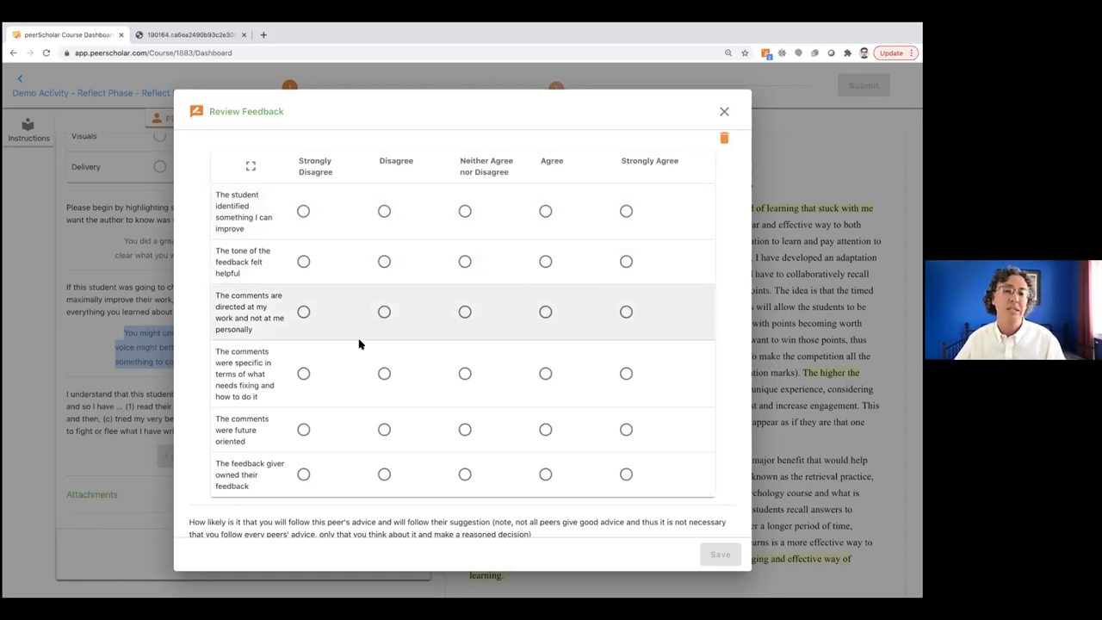
scroll(360, 341, down, 1)
scroll(360, 341, down, 2)
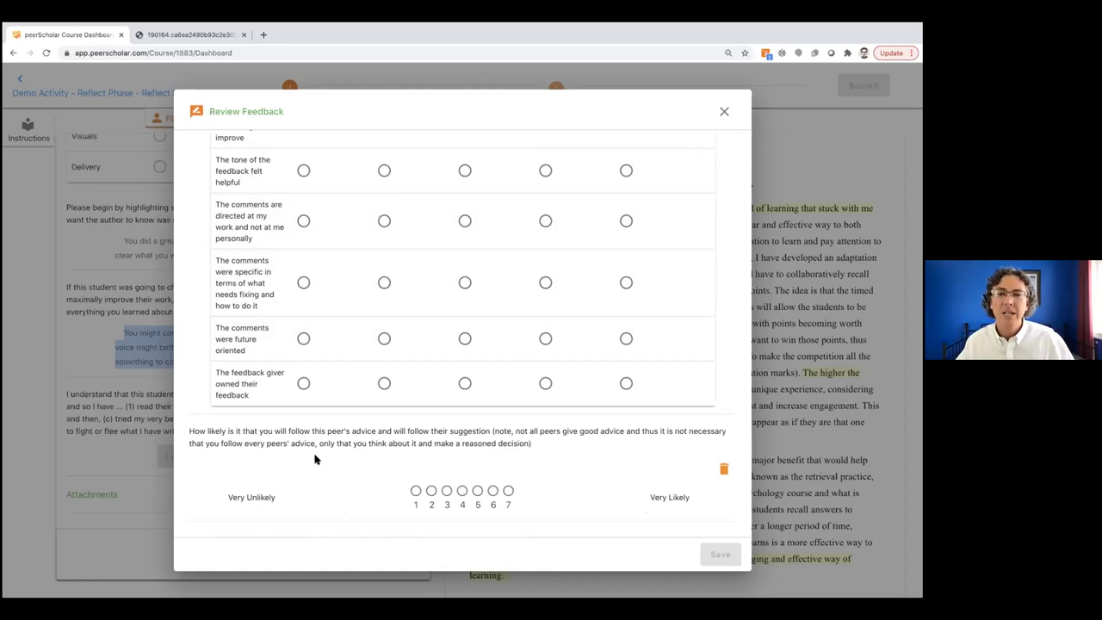
drag(493, 431, 665, 434)
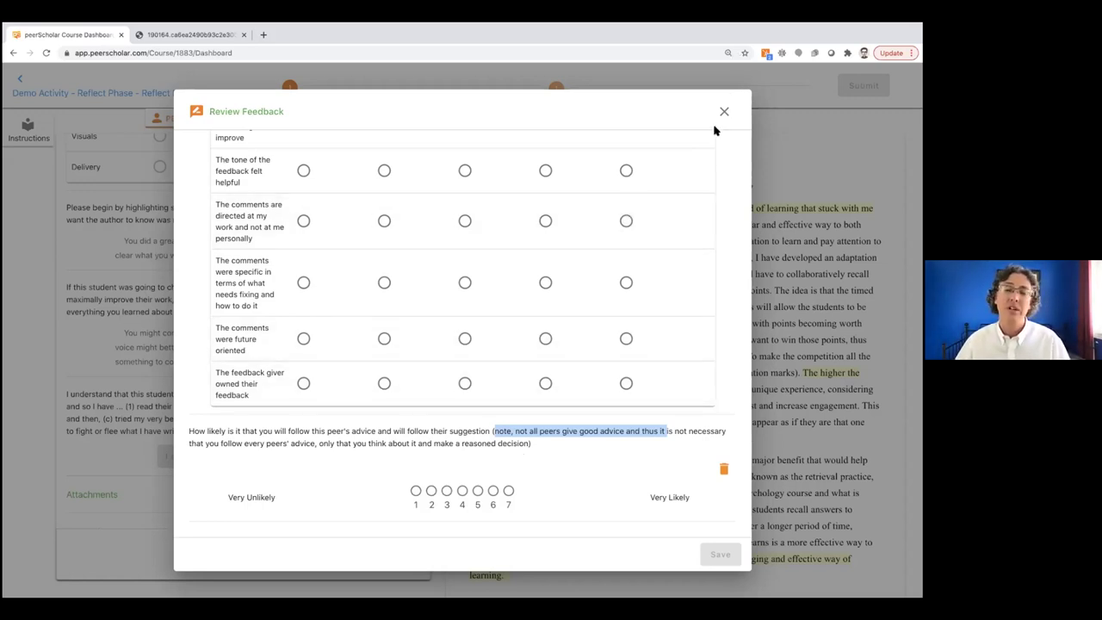
scroll(571, 230, up, 10)
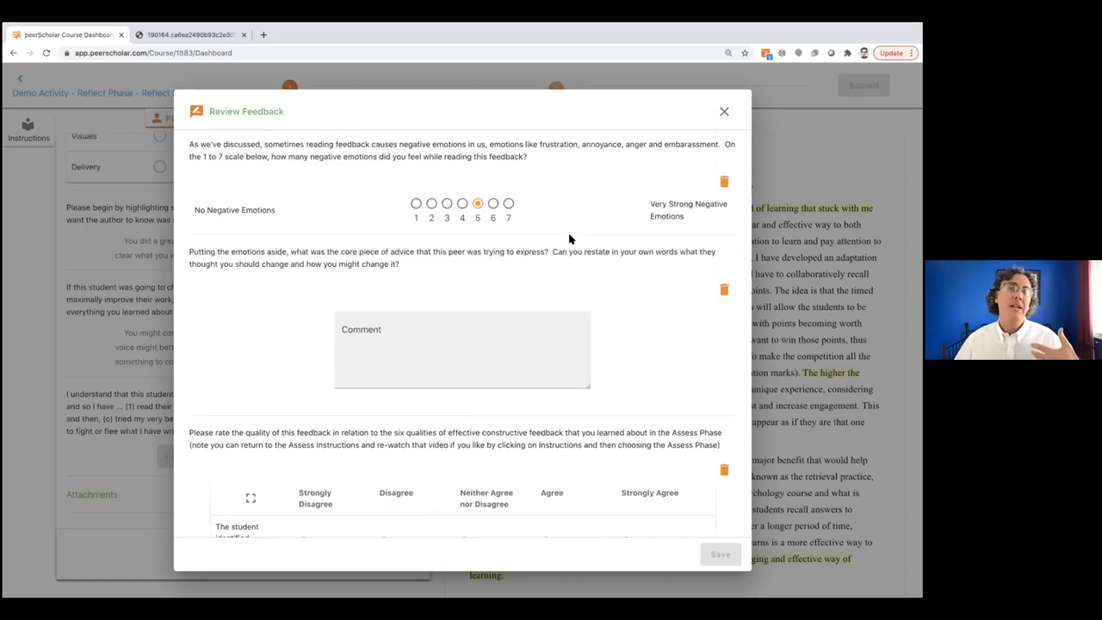
- Look over the advice restatement question and the six-quality feedback rubric once more, and close Peer 1's rating form without saving
scroll(569, 238, down, 3)
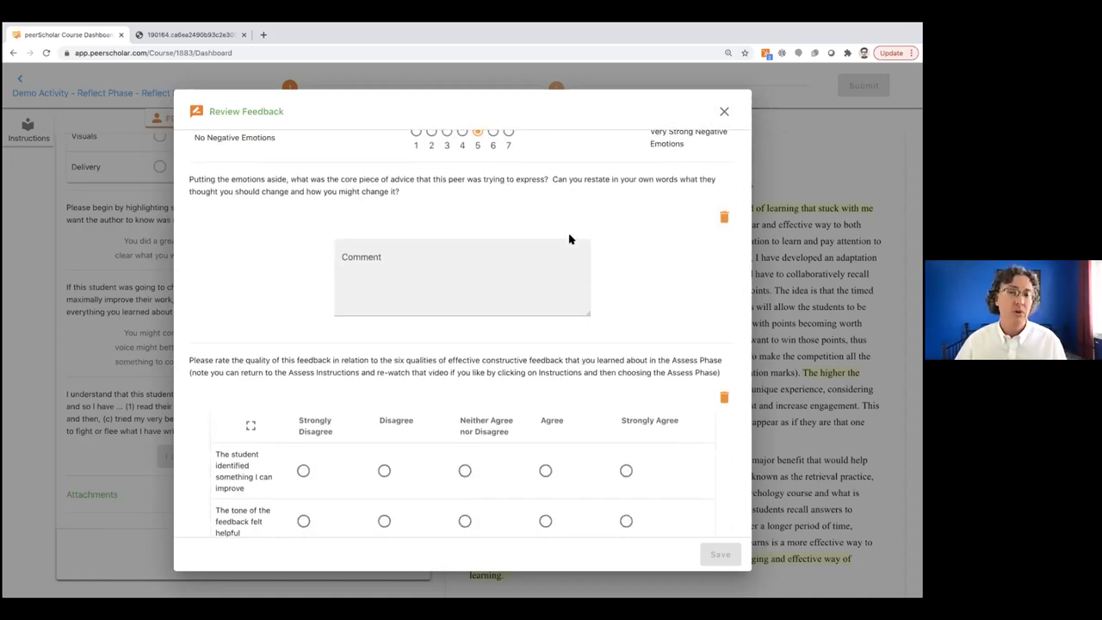
scroll(569, 239, down, 4)
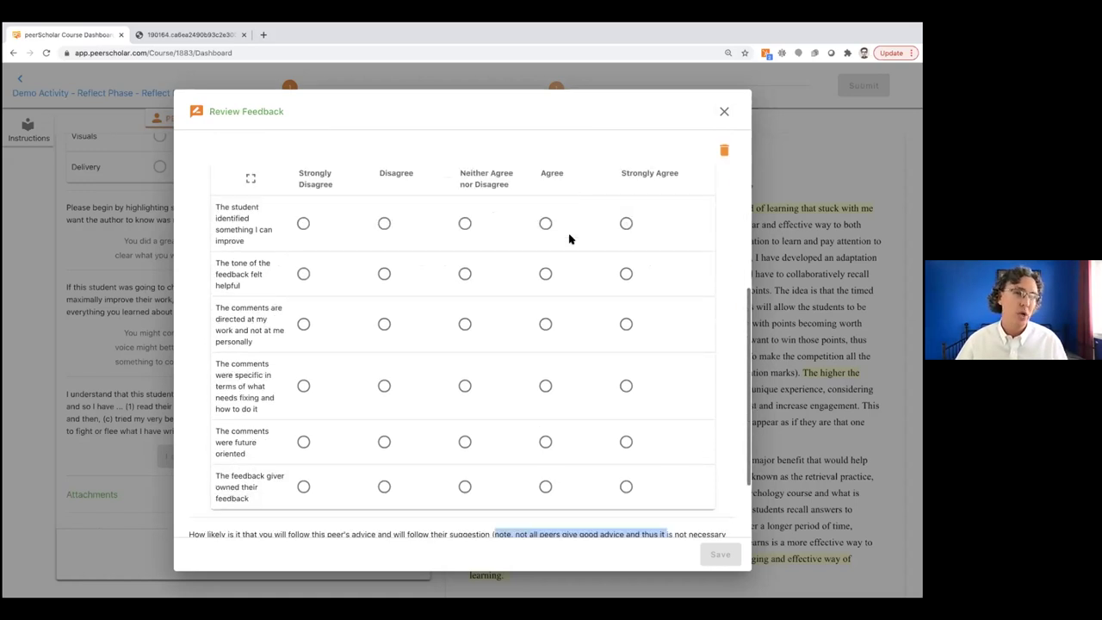
click(625, 191)
scroll(617, 190, down, 2)
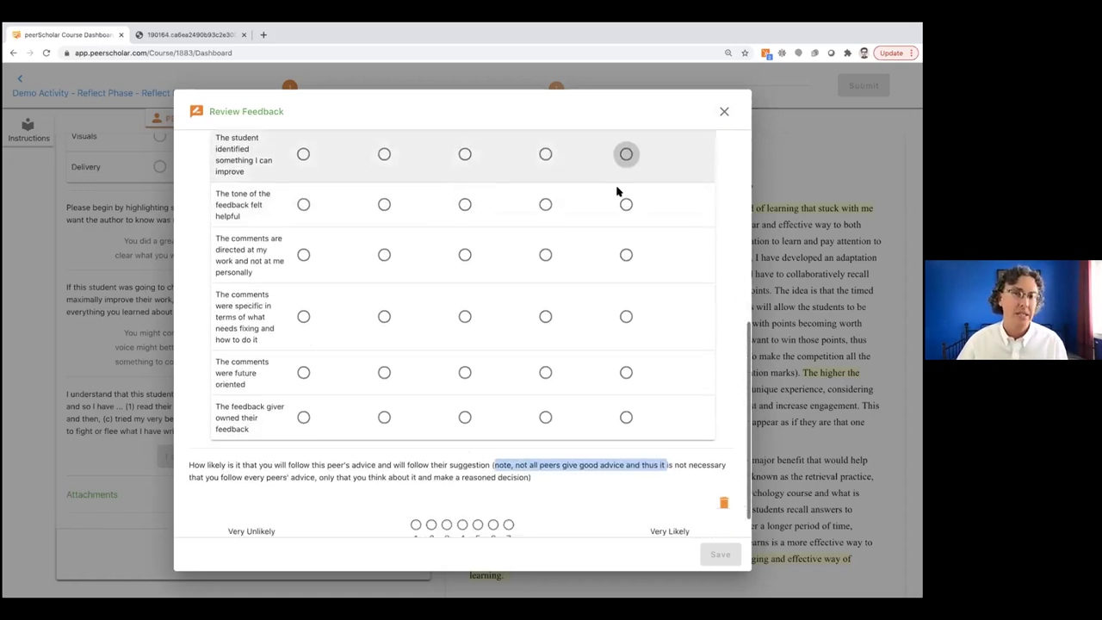
scroll(529, 254, up, 10)
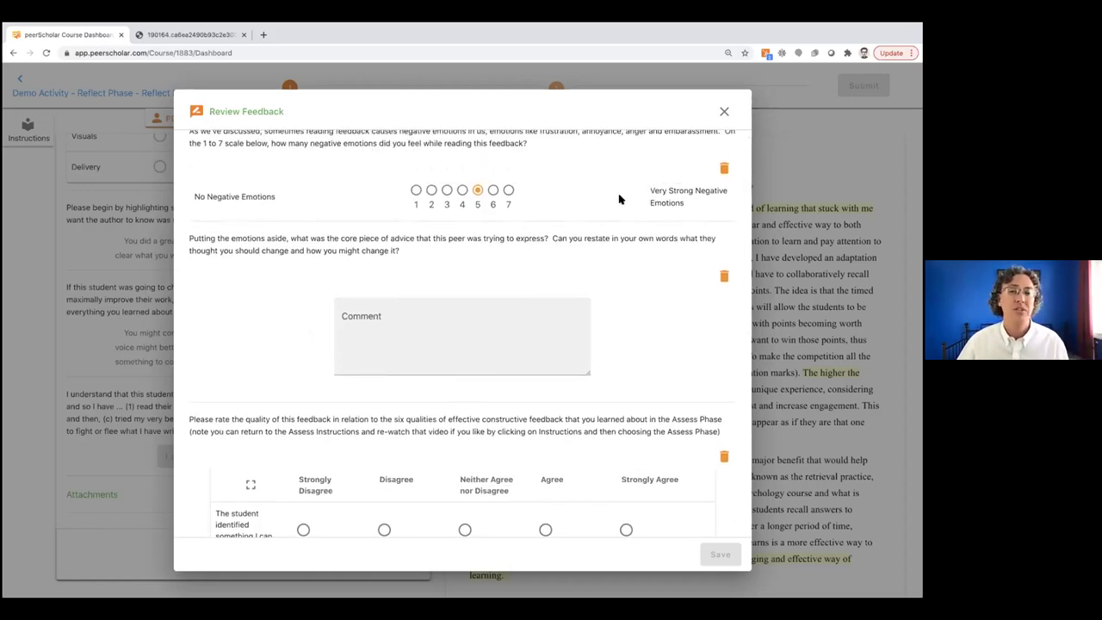
click(724, 113)
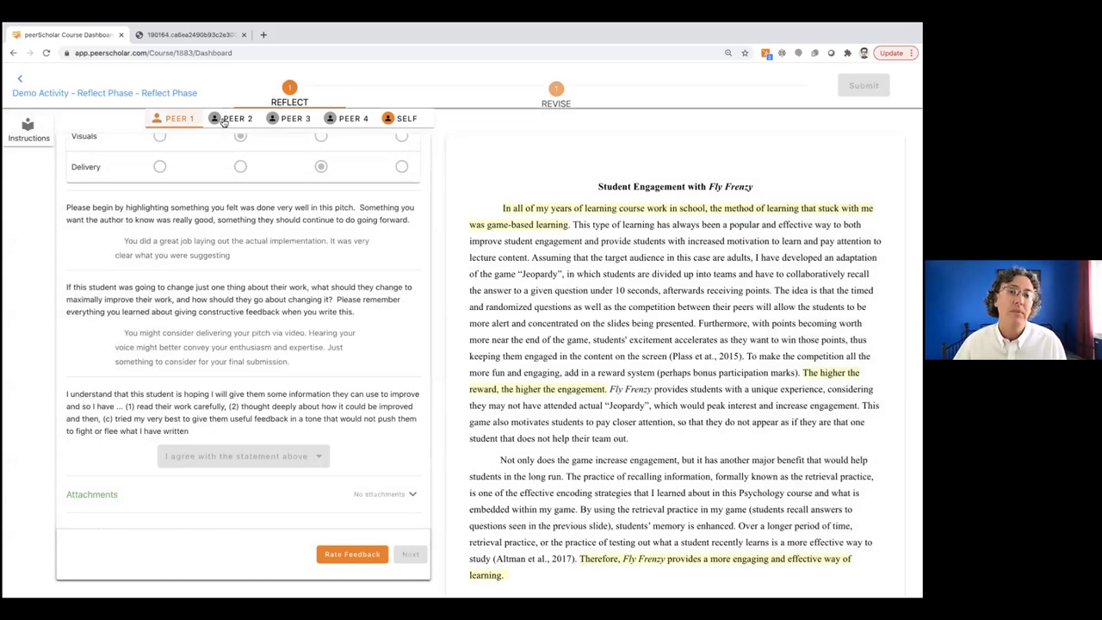
- Move on through Peer 2's feedback to Peer 3's and read the rubric scores and written answers on the pitch
click(239, 121)
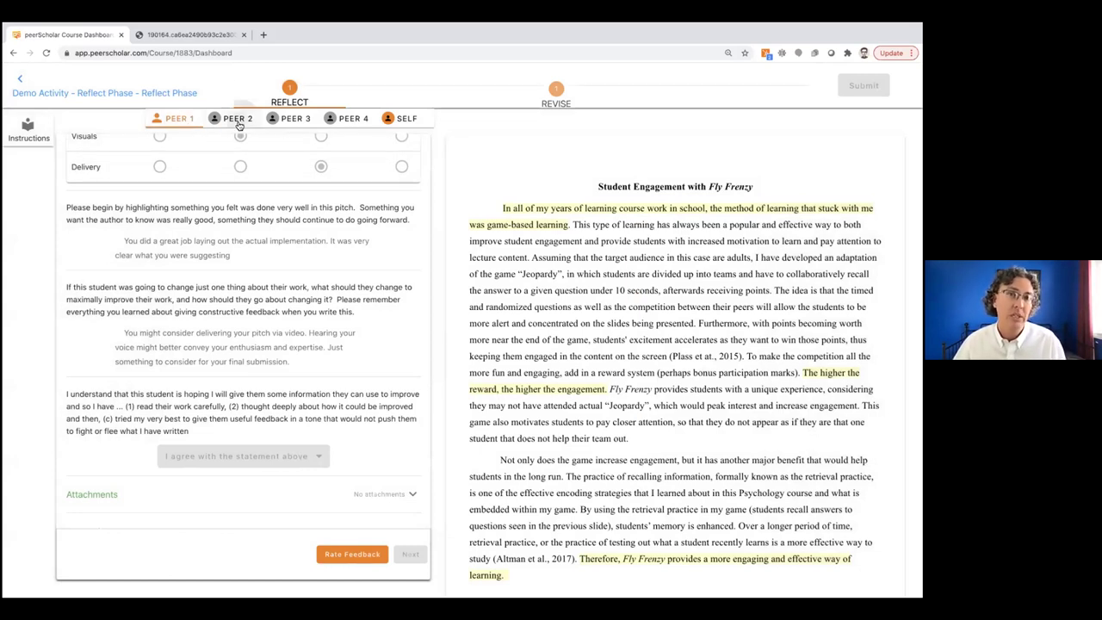
click(293, 121)
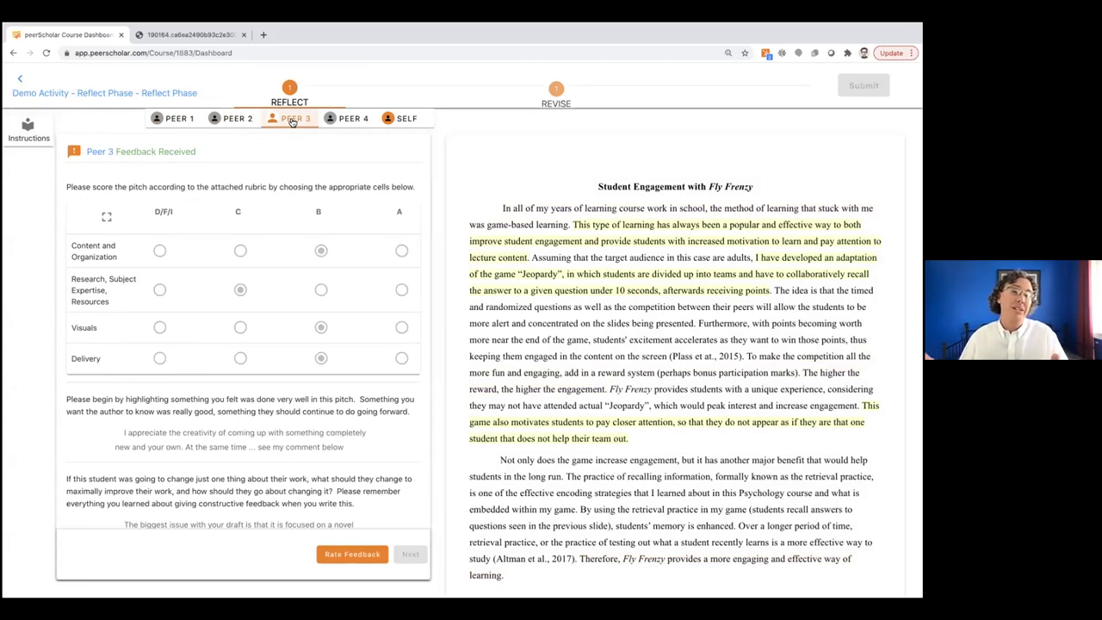
scroll(223, 322, down, 5)
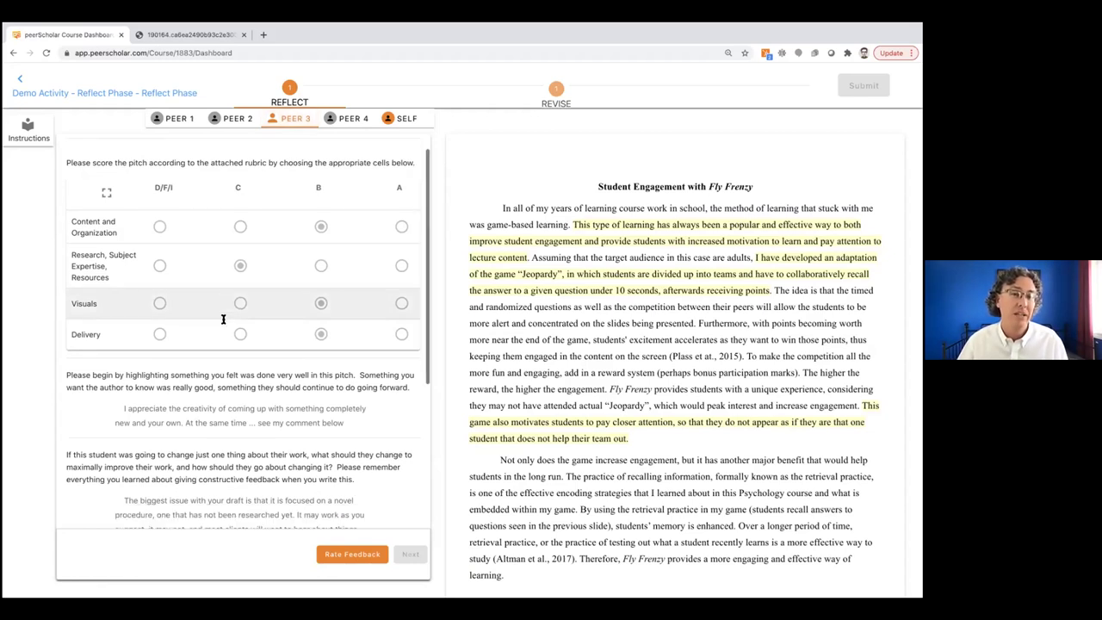
scroll(222, 321, up, 1)
scroll(222, 321, up, 1)
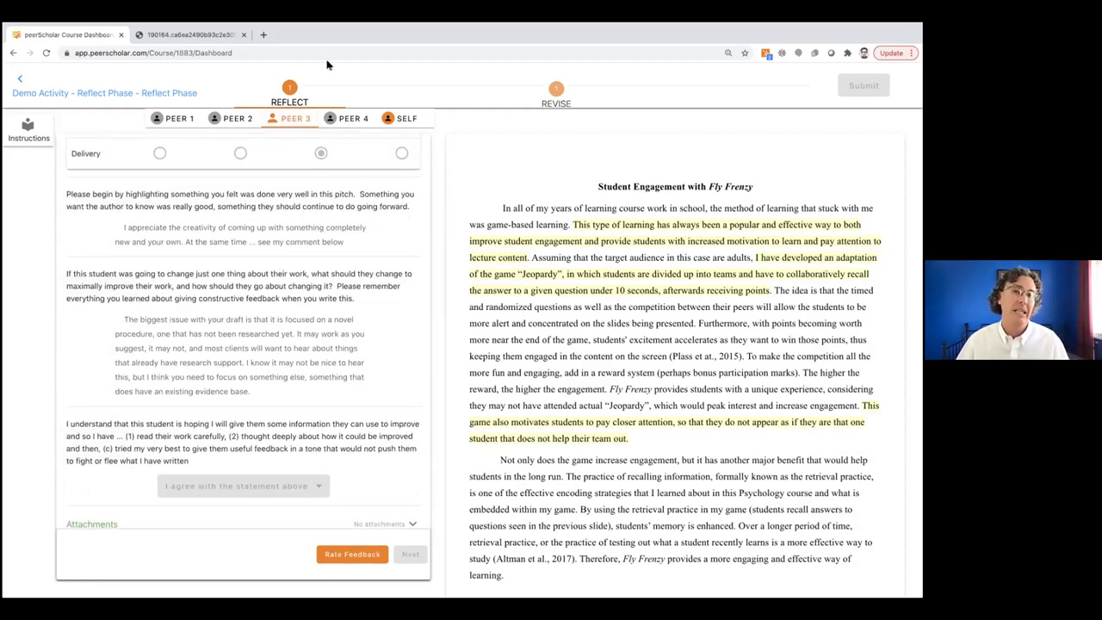
- Switch to Peer 4's feedback and look over its rubric scores and written comments
click(352, 120)
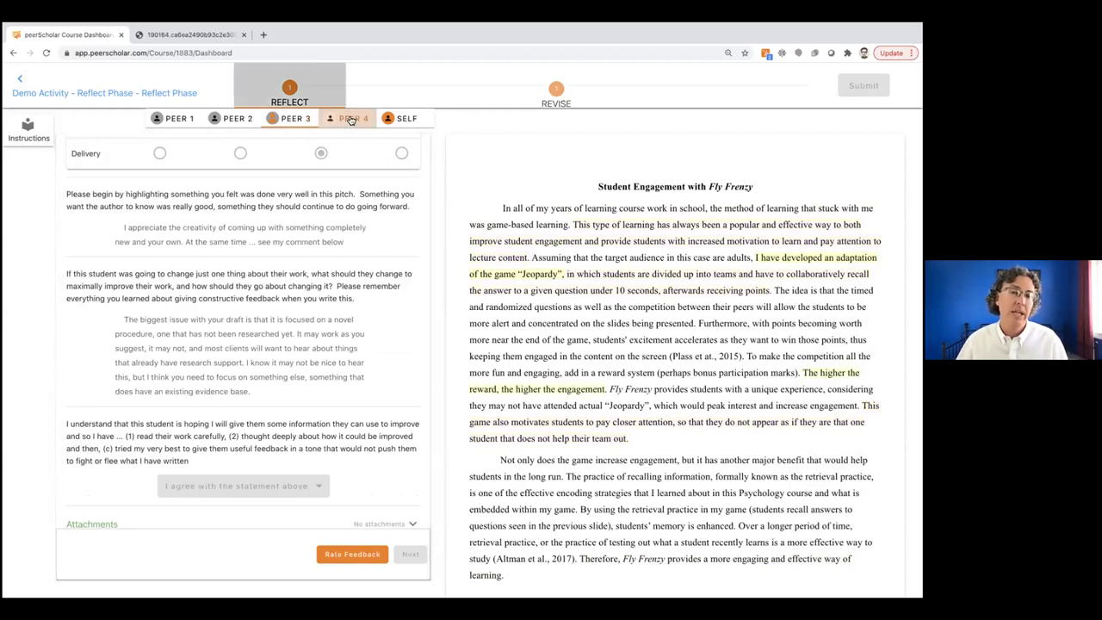
scroll(196, 361, down, 5)
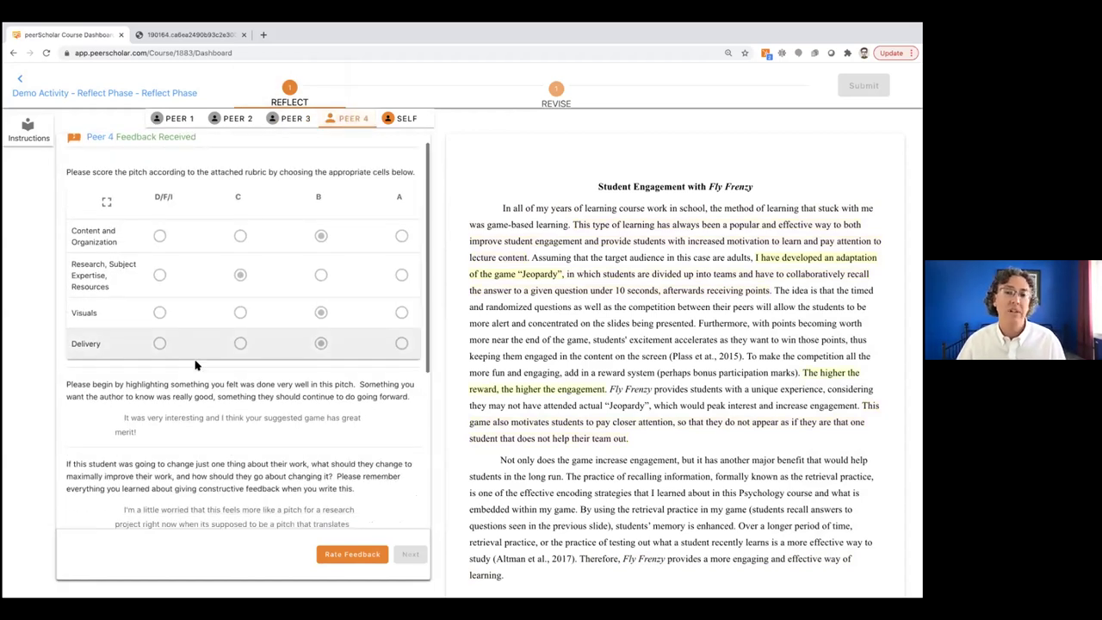
scroll(197, 360, up, 5)
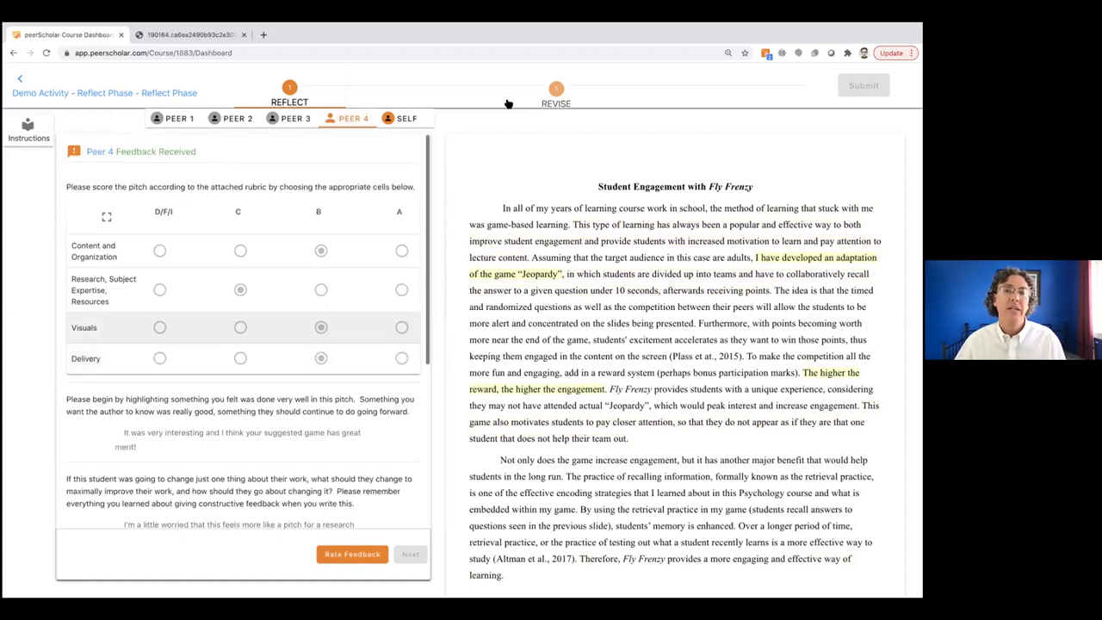
- Open the Revise stage, look through the editable Fly Frenzy draft beside the peer feedback, and exit to the activities list without saving
click(552, 92)
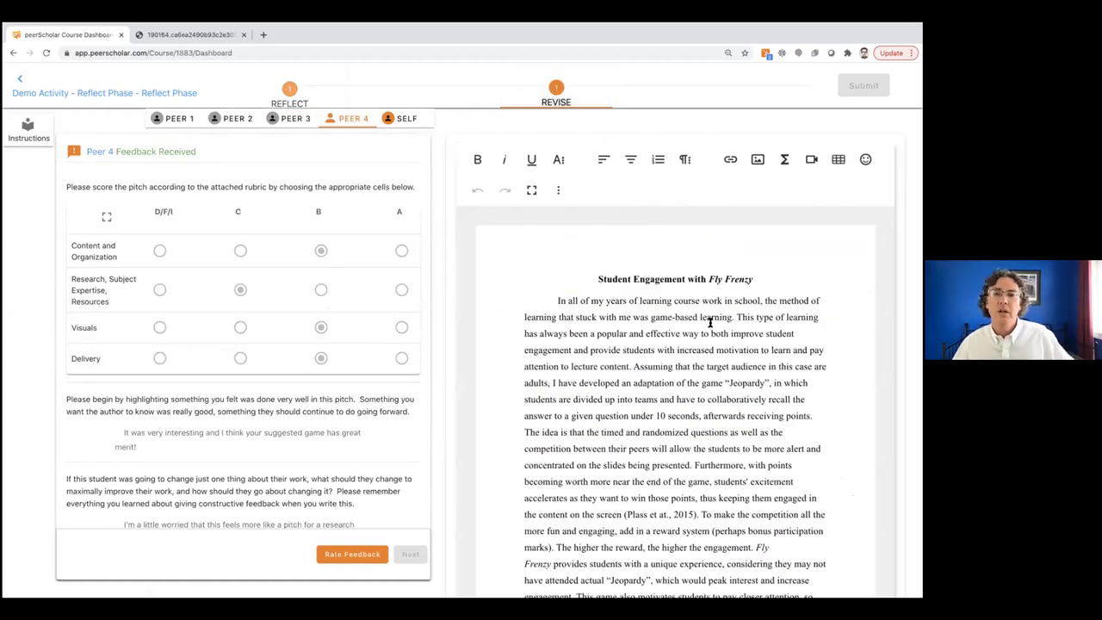
scroll(709, 323, down, 5)
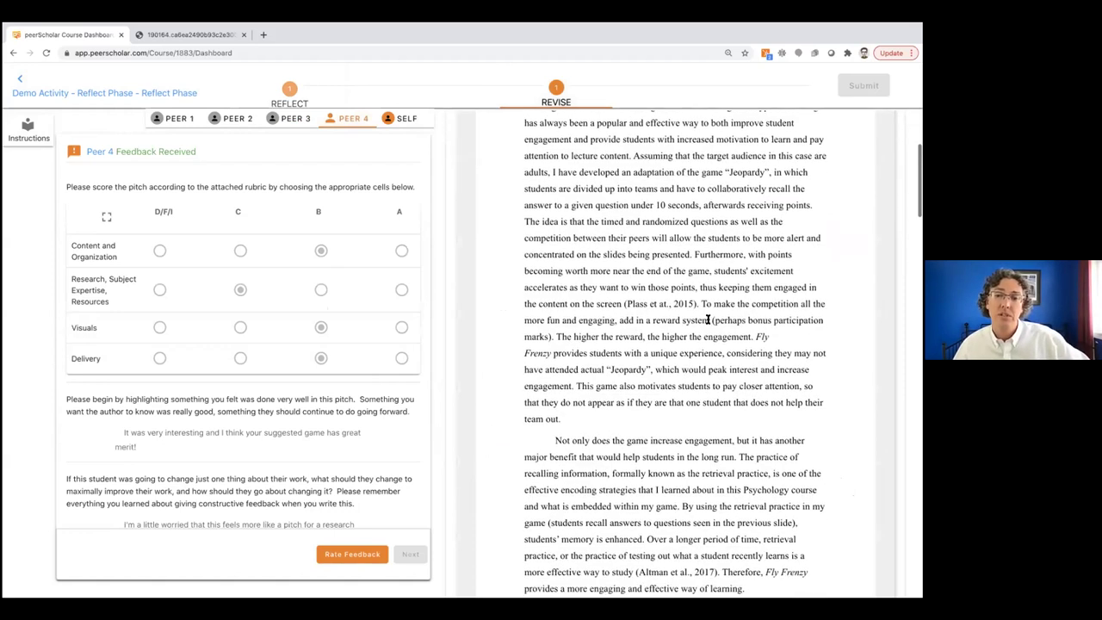
scroll(709, 319, down, 12)
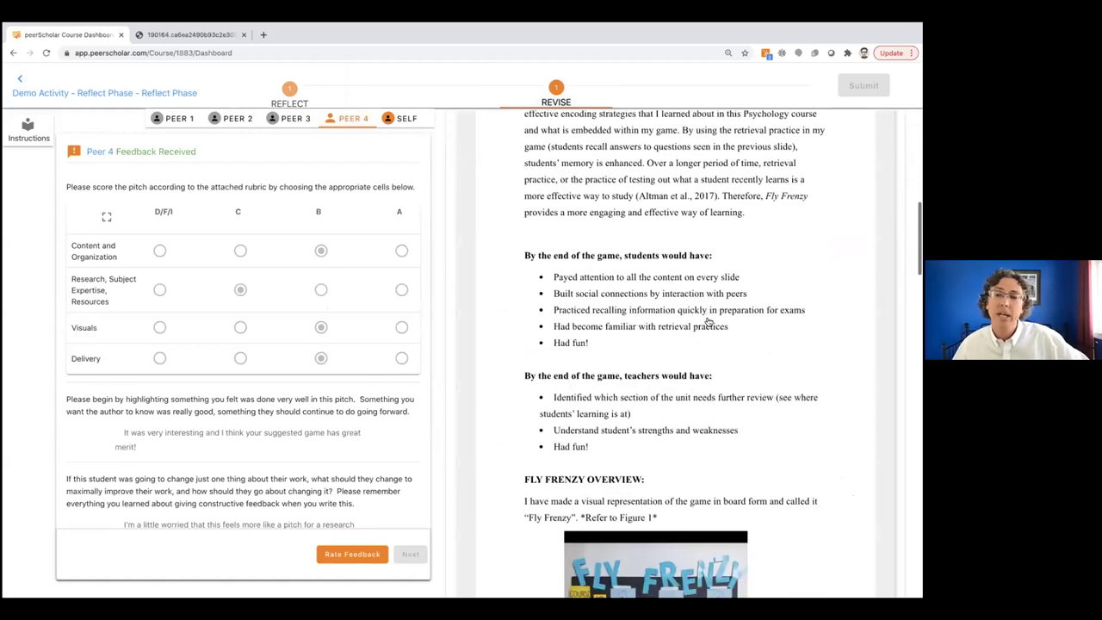
scroll(706, 320, up, 15)
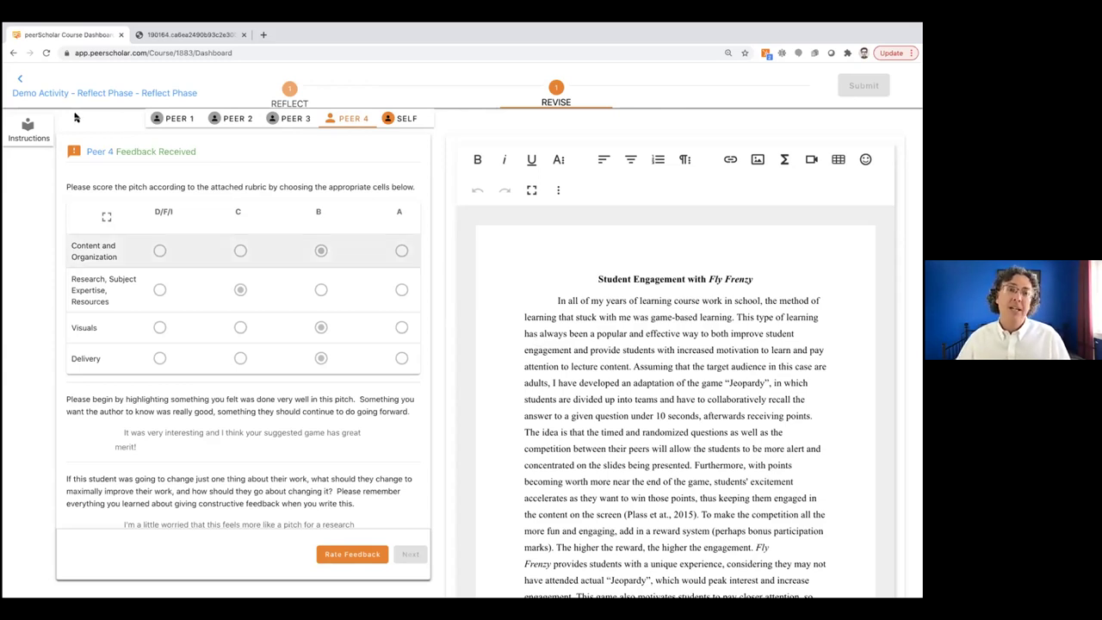
key(alt+Left)
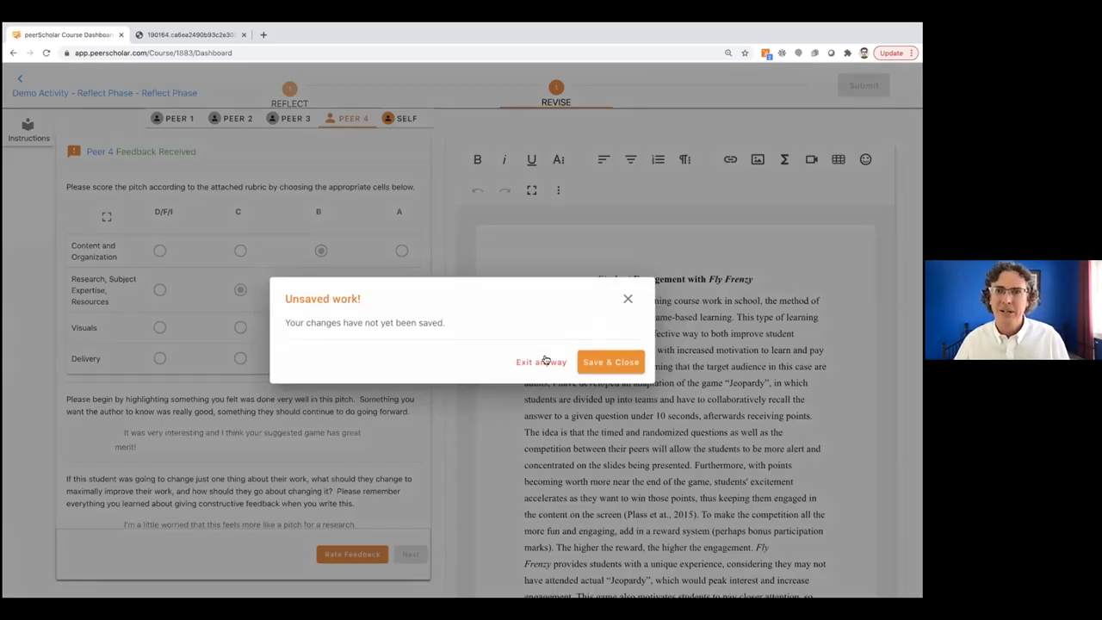
click(539, 365)
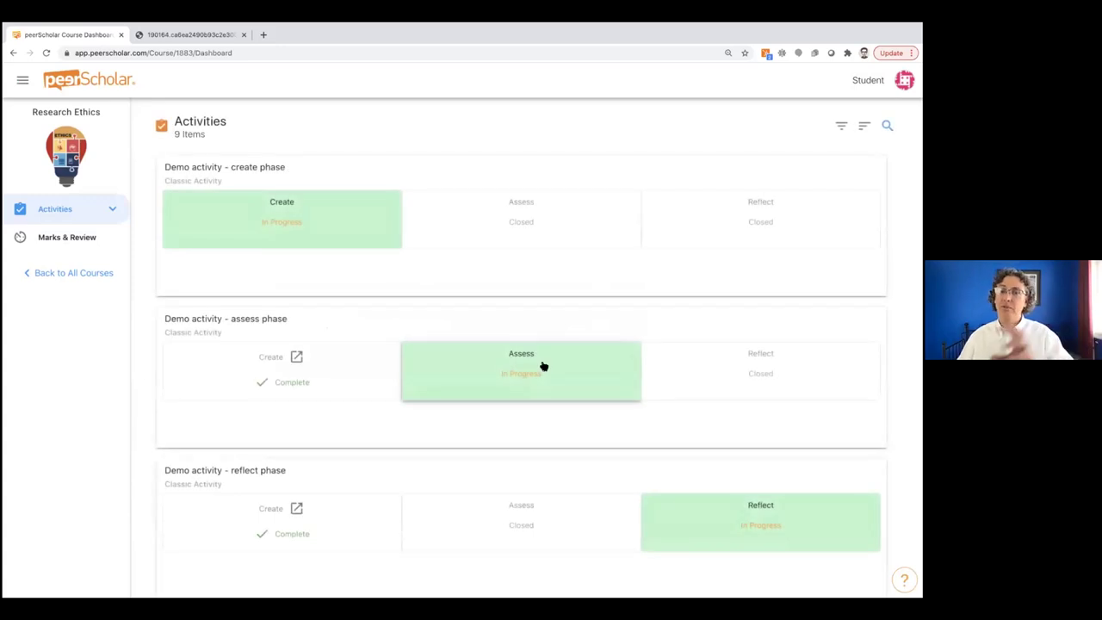